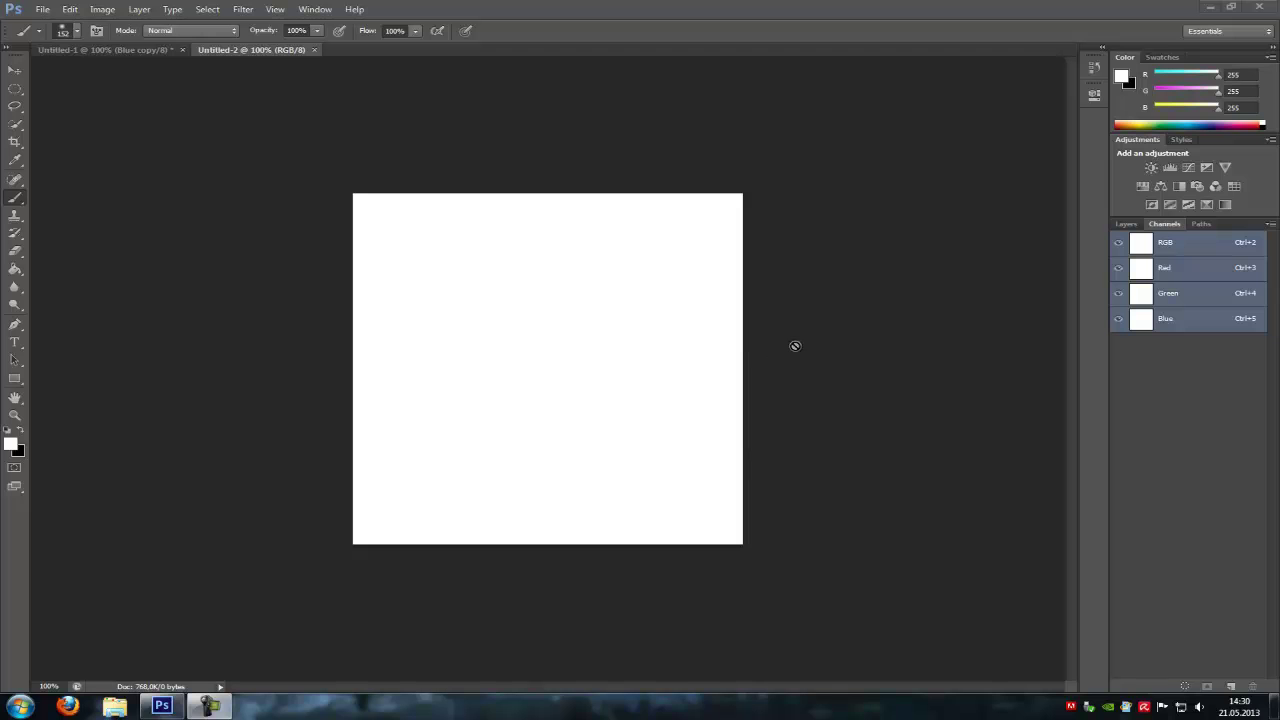
- Create a new 512 × 512 pixel RGB document at 72 pixels/inch with a white background
{"action": "left_click", "coordinate": [42, 9]}
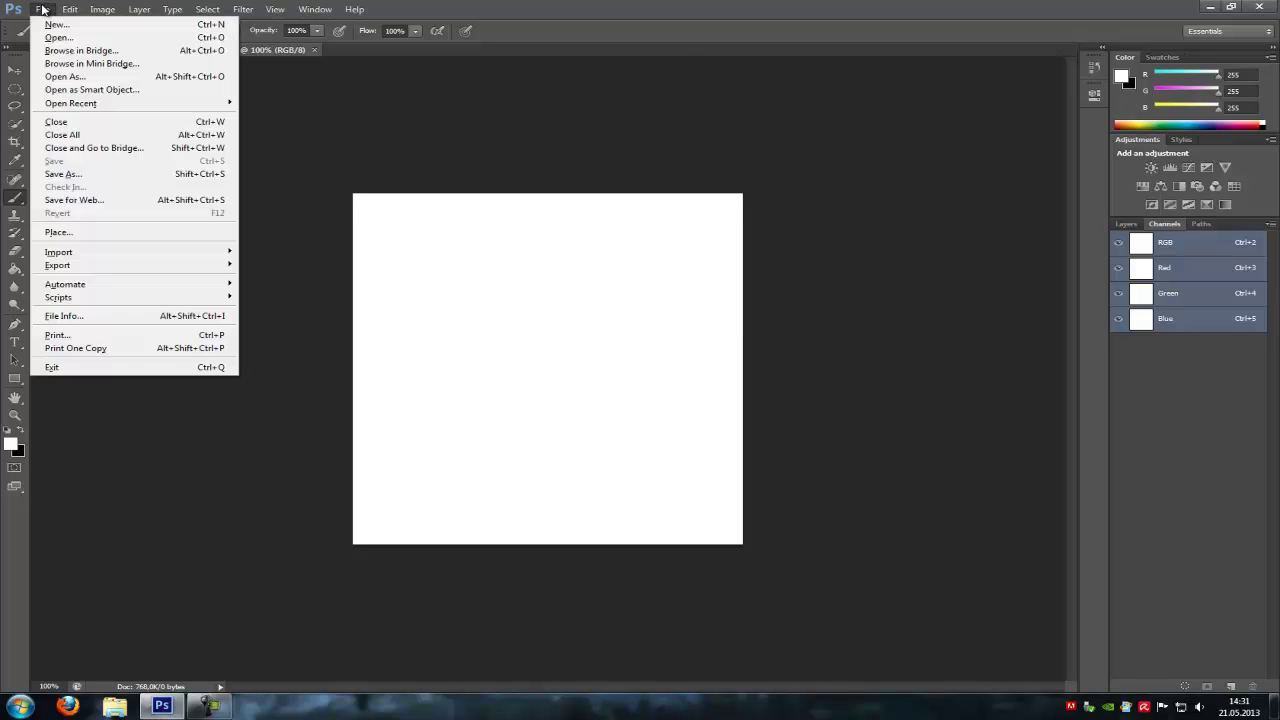
{"action": "left_click", "coordinate": [50, 24]}
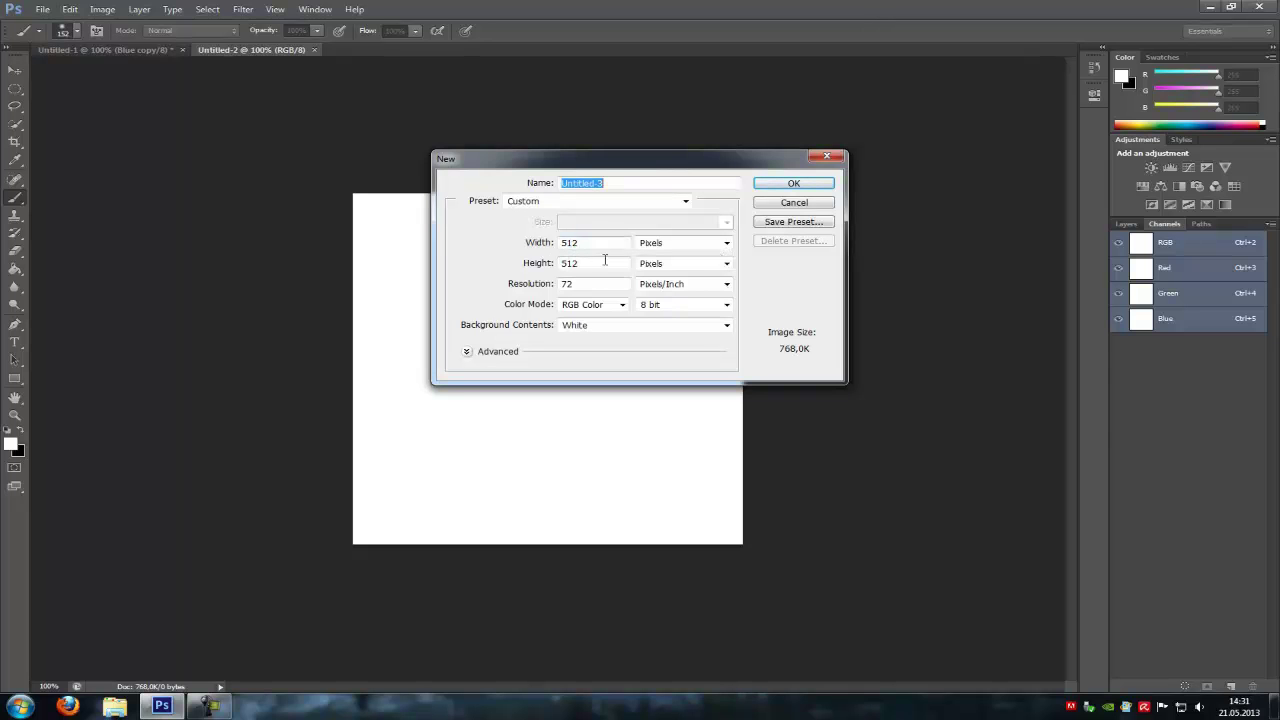
{"action": "left_click", "coordinate": [800, 183]}
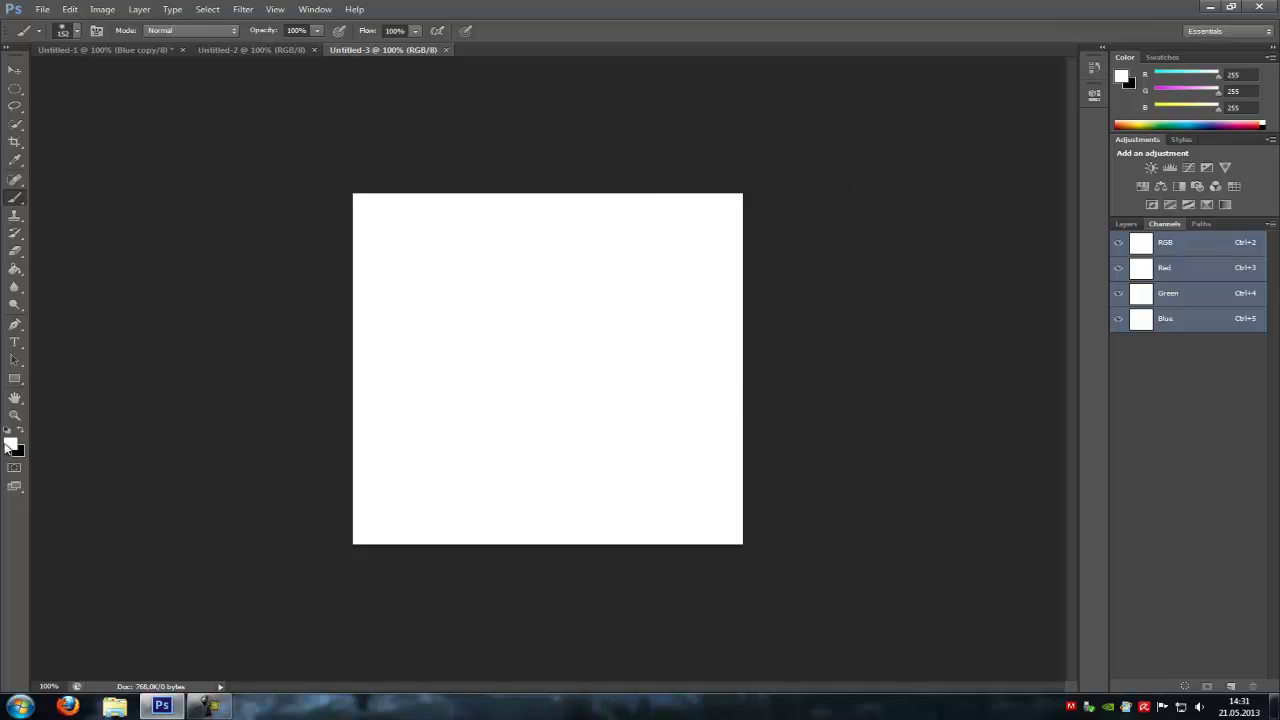
- Set the foreground color to black and fill the whole canvas with the Paint Bucket
{"action": "left_click", "coordinate": [12, 446]}
{"action": "left_click_drag", "start_coordinate": [458, 342], "coordinate": [412, 375]}
{"action": "left_click", "coordinate": [790, 180]}
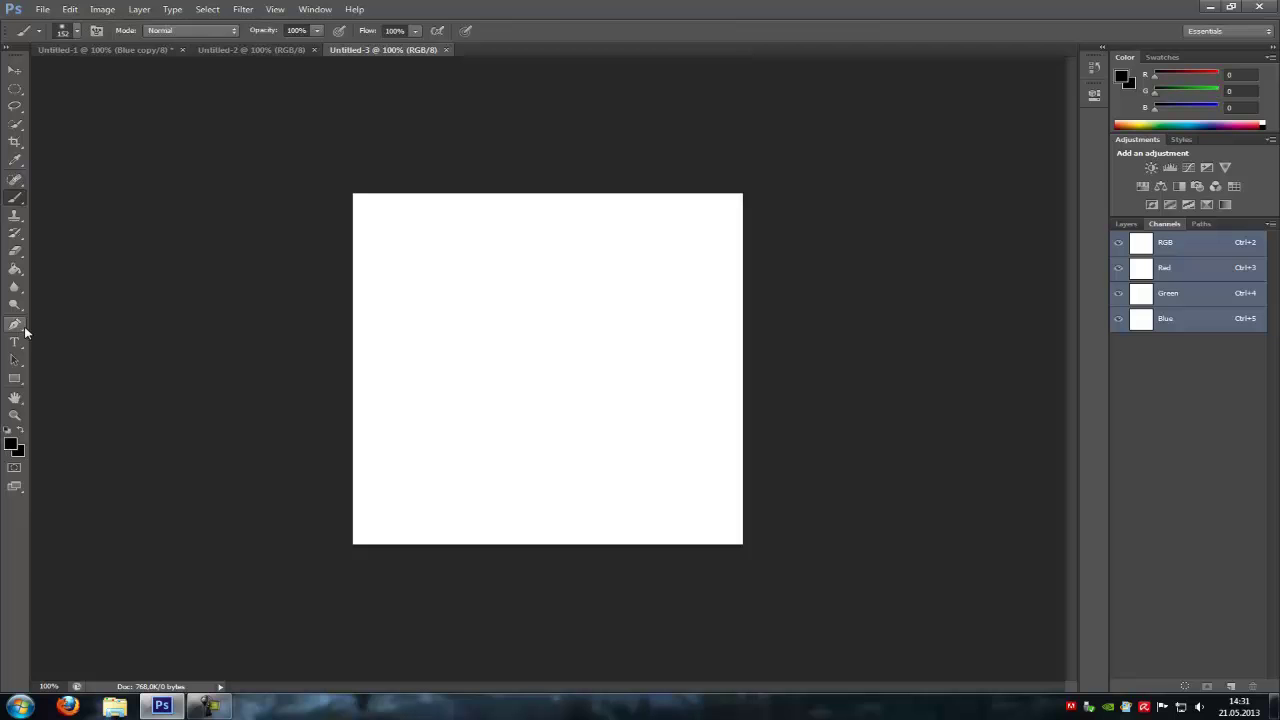
{"action": "left_click", "coordinate": [17, 270]}
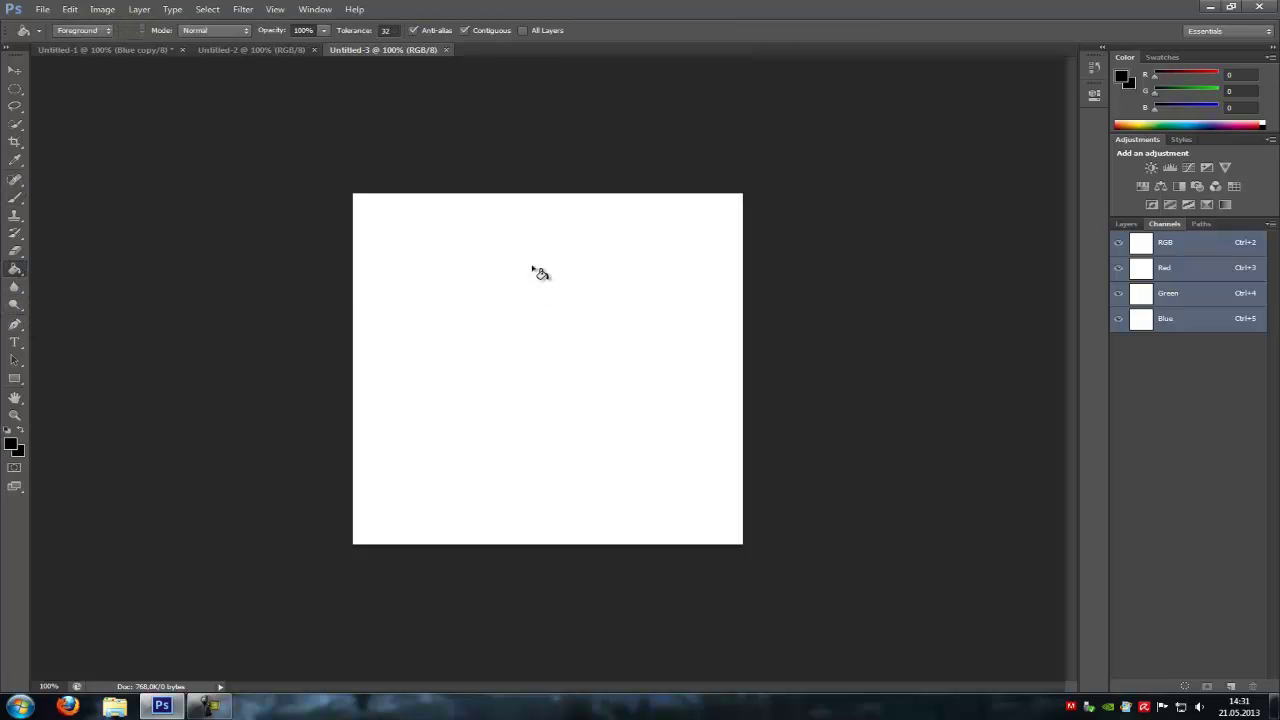
{"action": "left_click", "coordinate": [509, 256]}
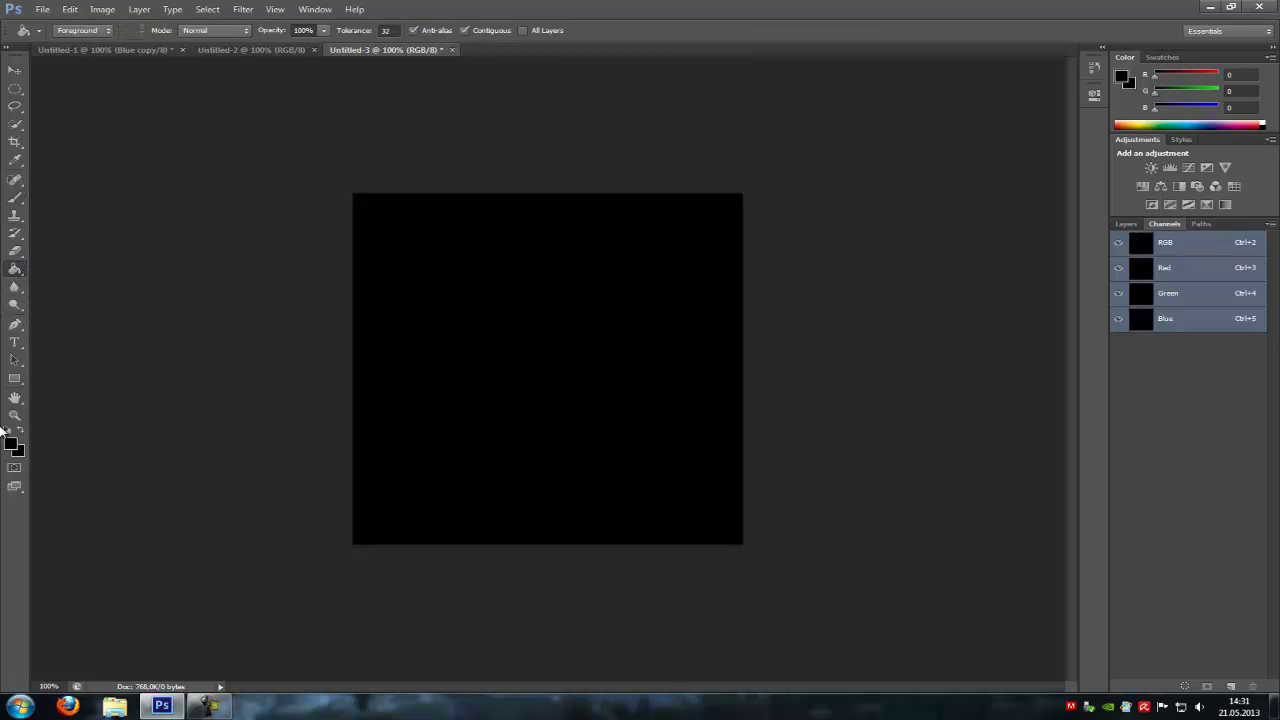
- Set the foreground color to white (ffffff)
{"action": "left_click", "coordinate": [9, 445]}
{"action": "left_click_drag", "start_coordinate": [442, 199], "coordinate": [401, 184]}
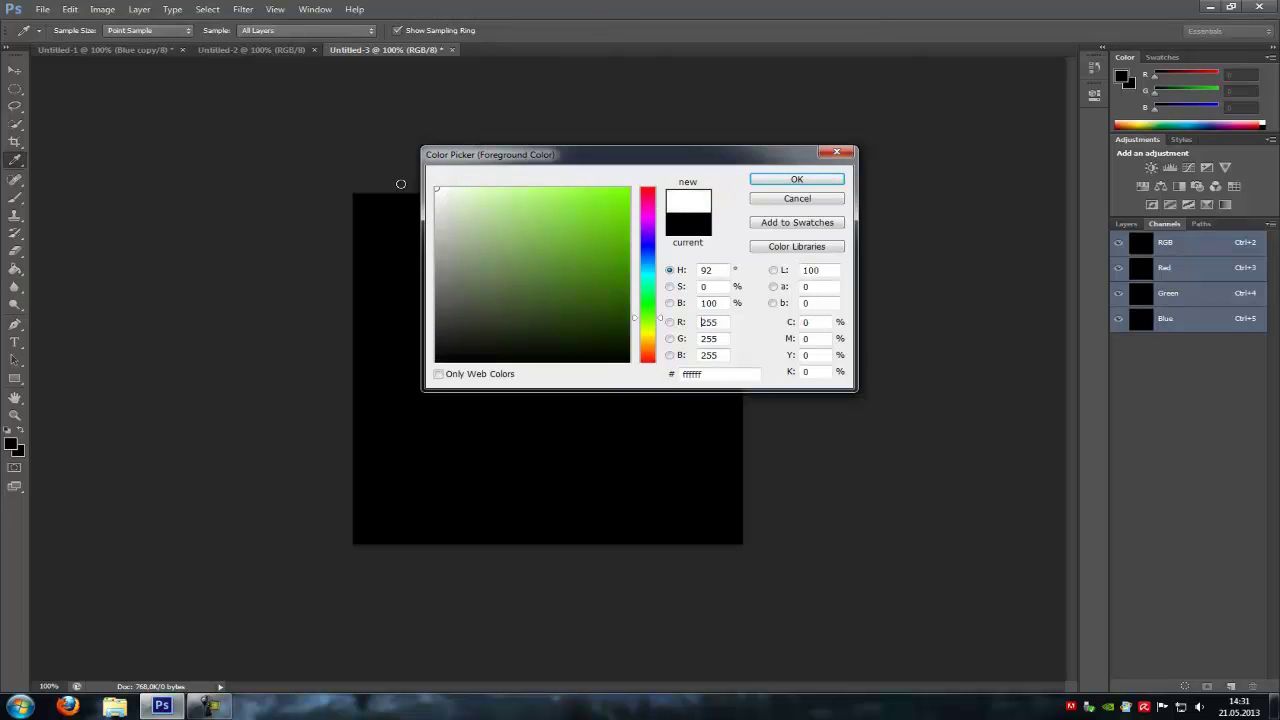
{"action": "left_click", "coordinate": [792, 180]}
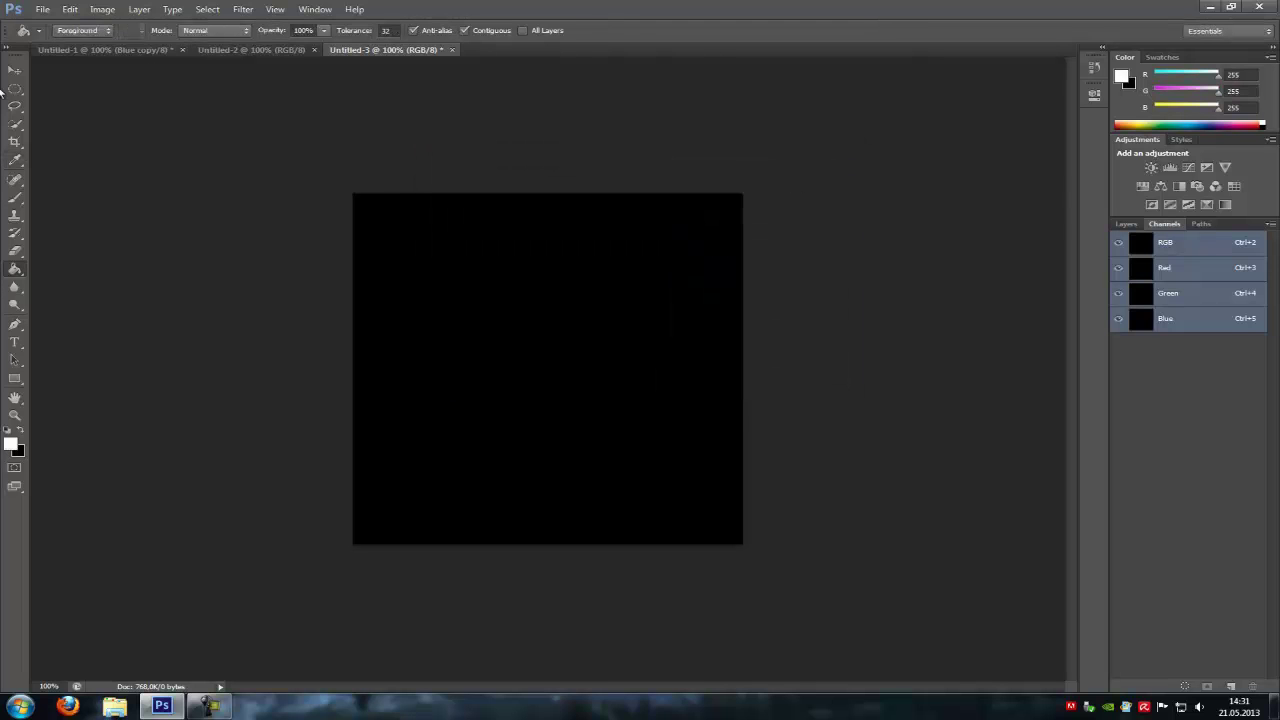
- Paint a thick horizontal white stroke across the middle of the canvas with a soft 152 px brush at 0% hardness, dismissing the antivirus pop-ups
{"action": "left_click", "coordinate": [15, 197]}
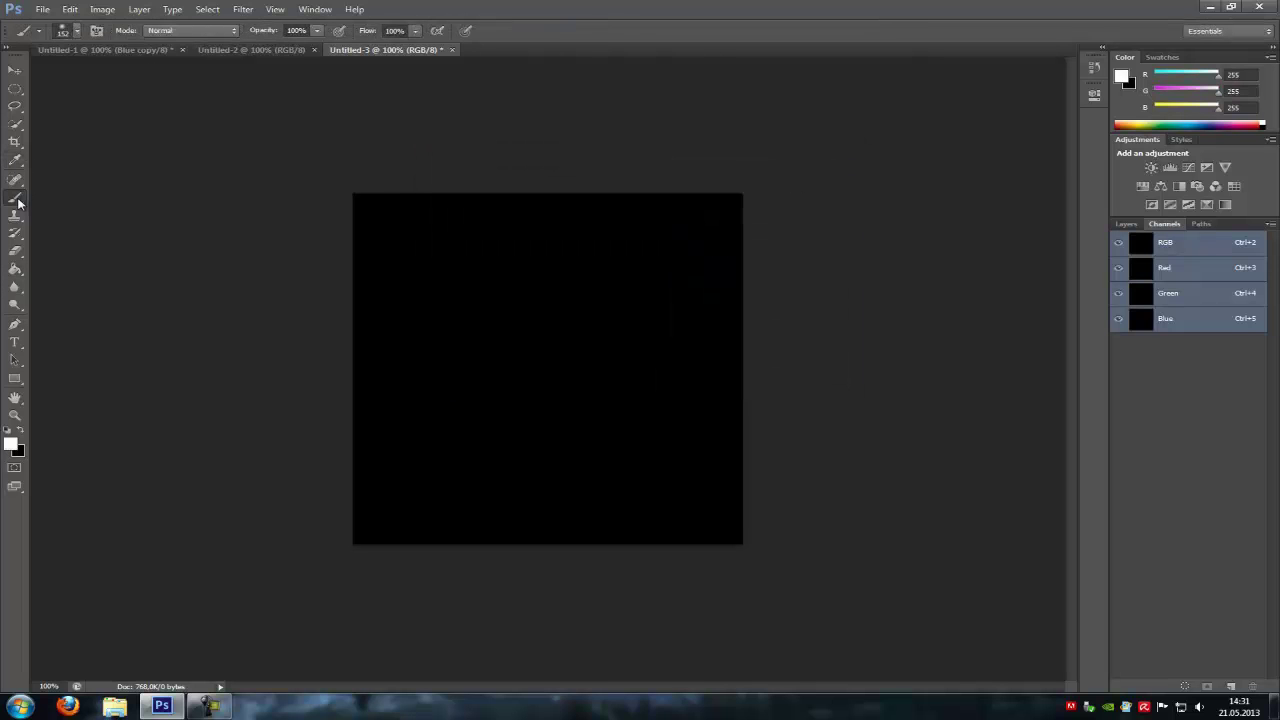
{"action": "left_click", "coordinate": [77, 30]}
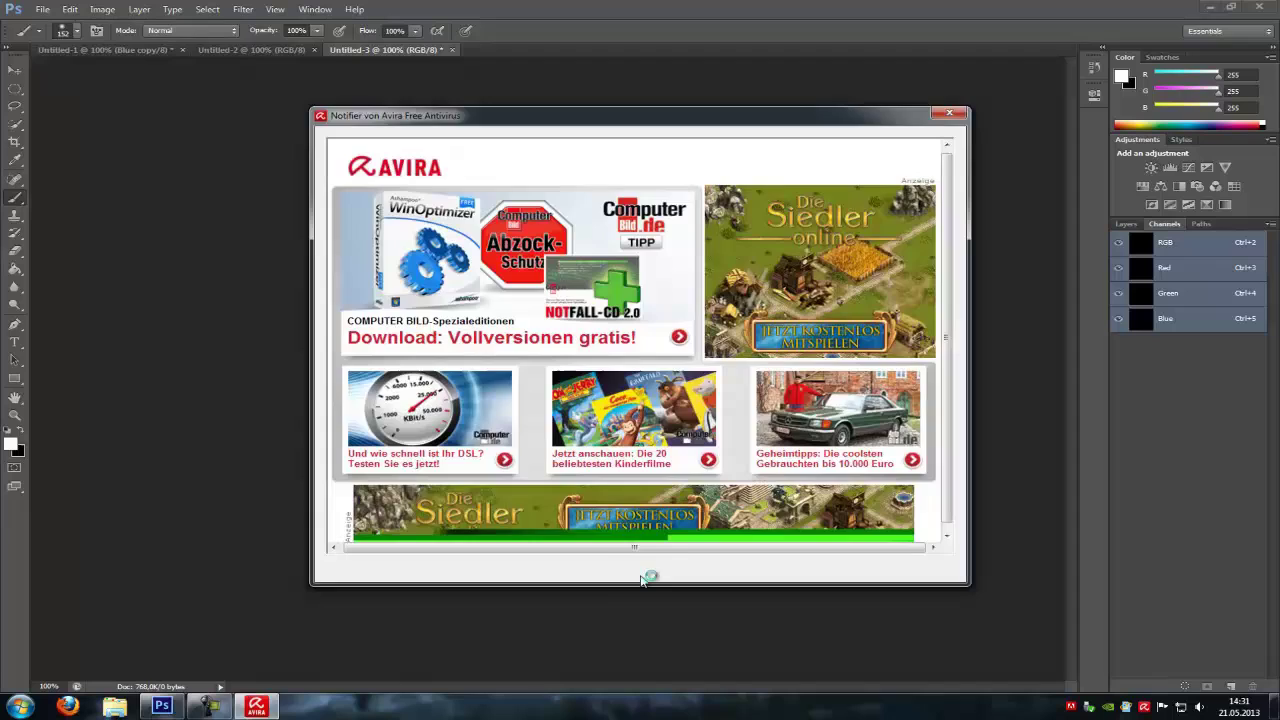
{"action": "left_click", "coordinate": [645, 569]}
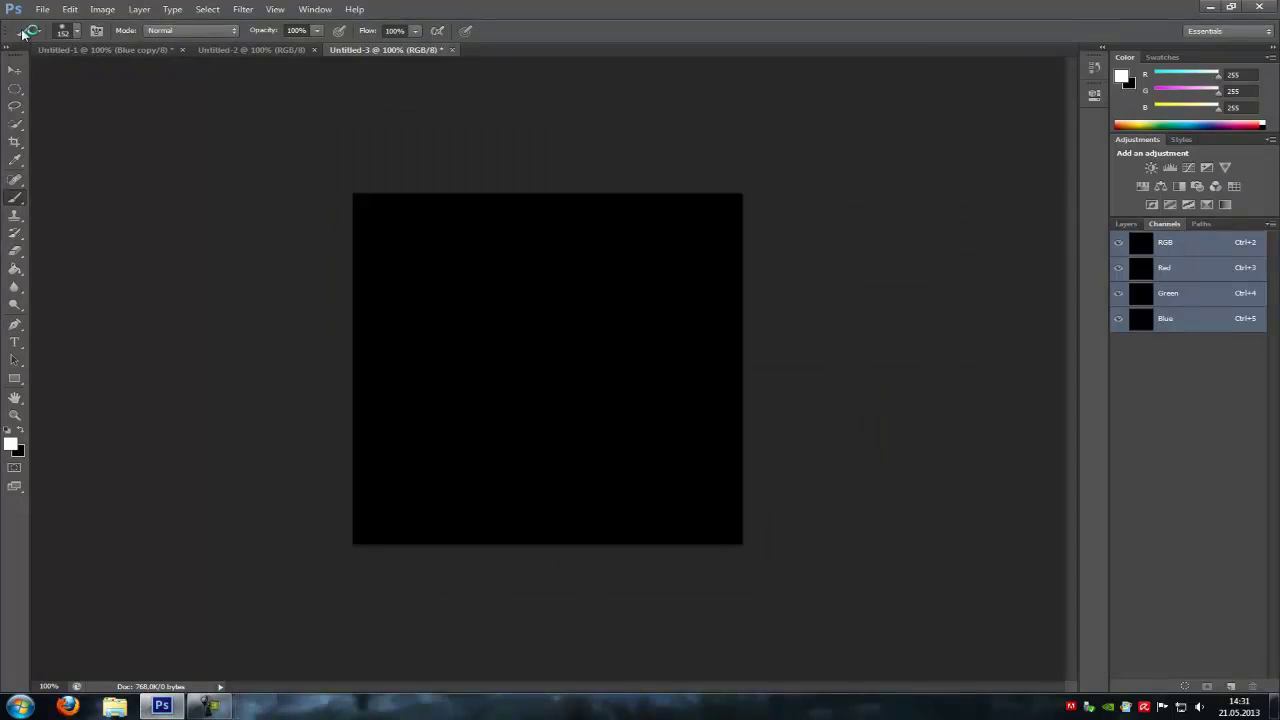
{"action": "left_click", "coordinate": [76, 32]}
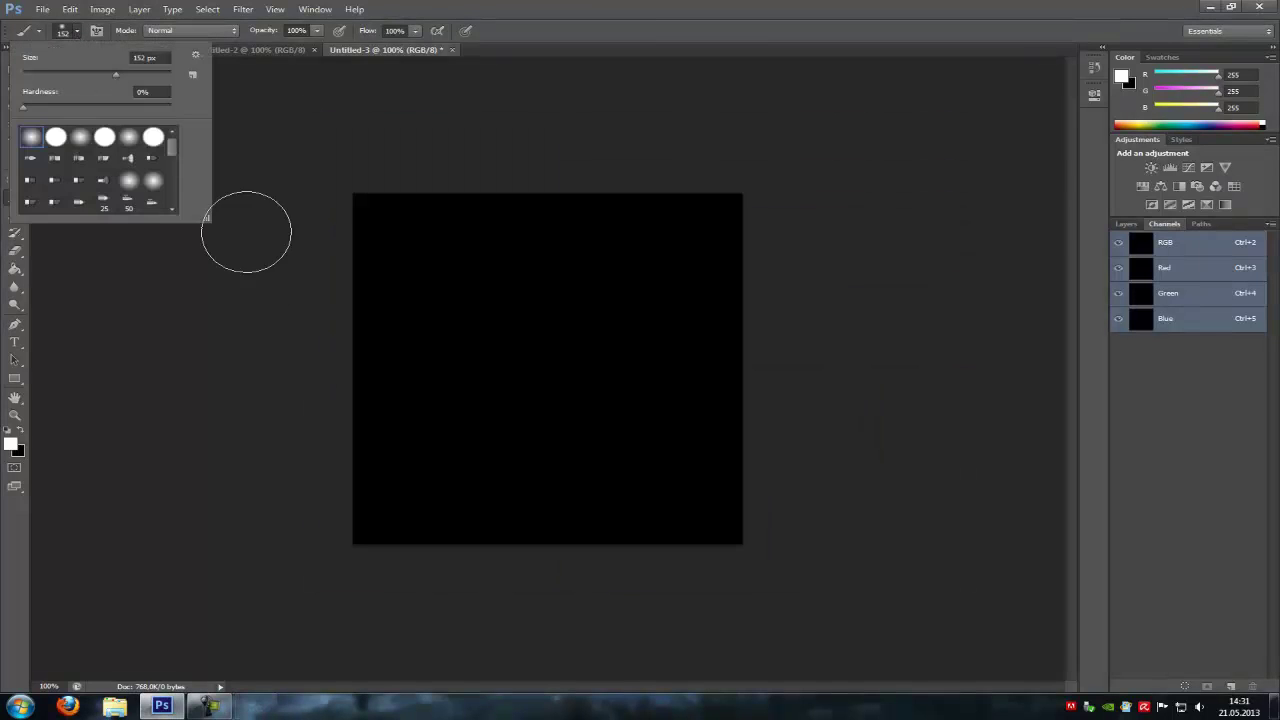
{"action": "left_click", "coordinate": [308, 382]}
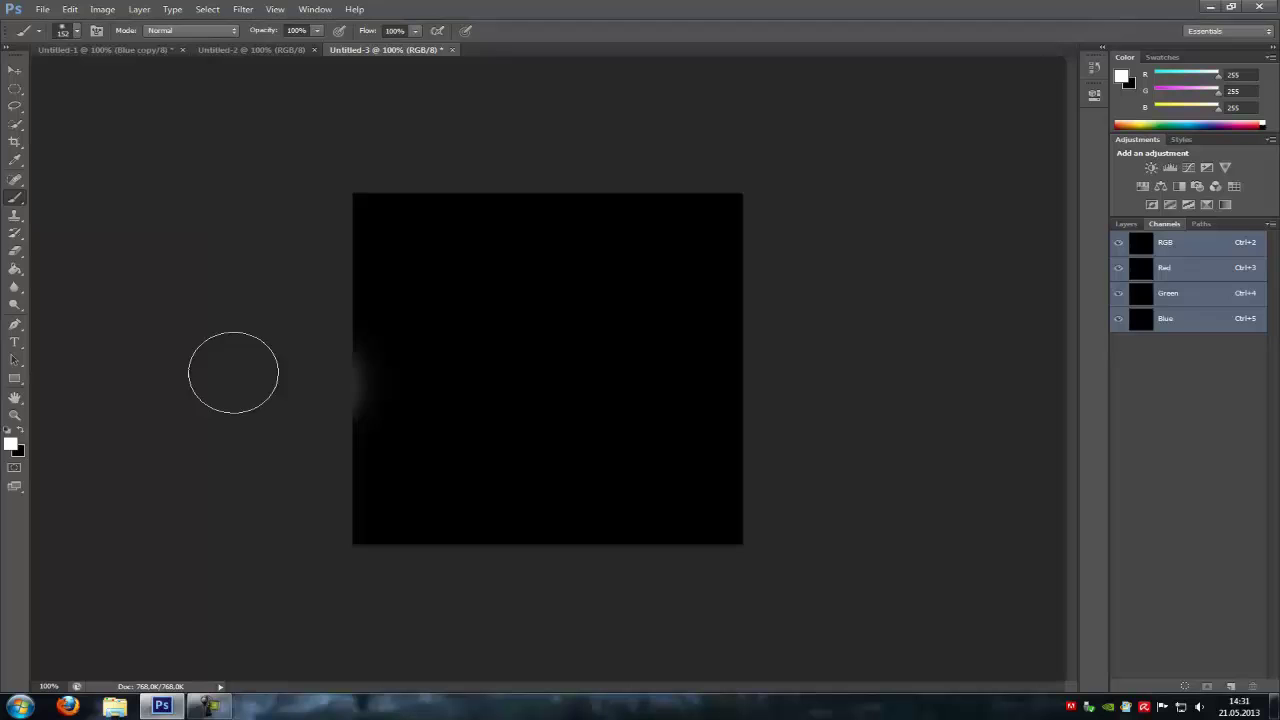
{"action": "left_click_drag", "start_coordinate": [420, 371], "coordinate": [691, 364]}
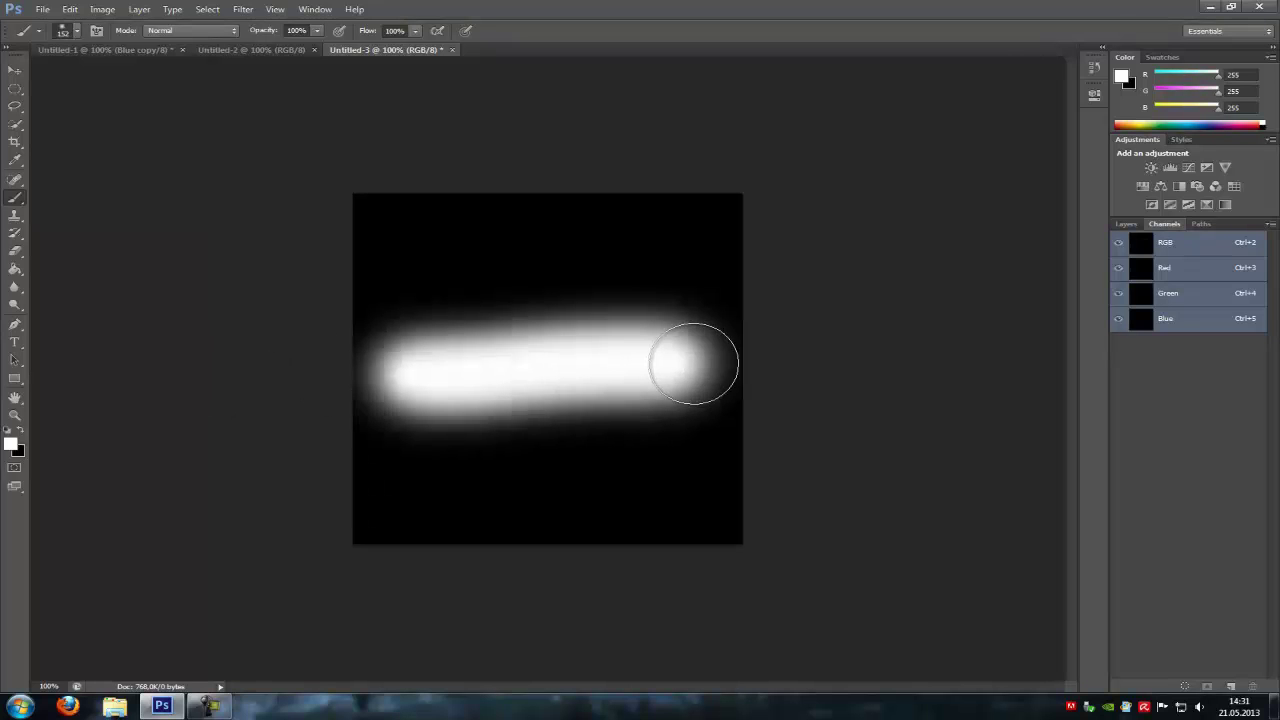
{"action": "left_click", "coordinate": [1269, 558]}
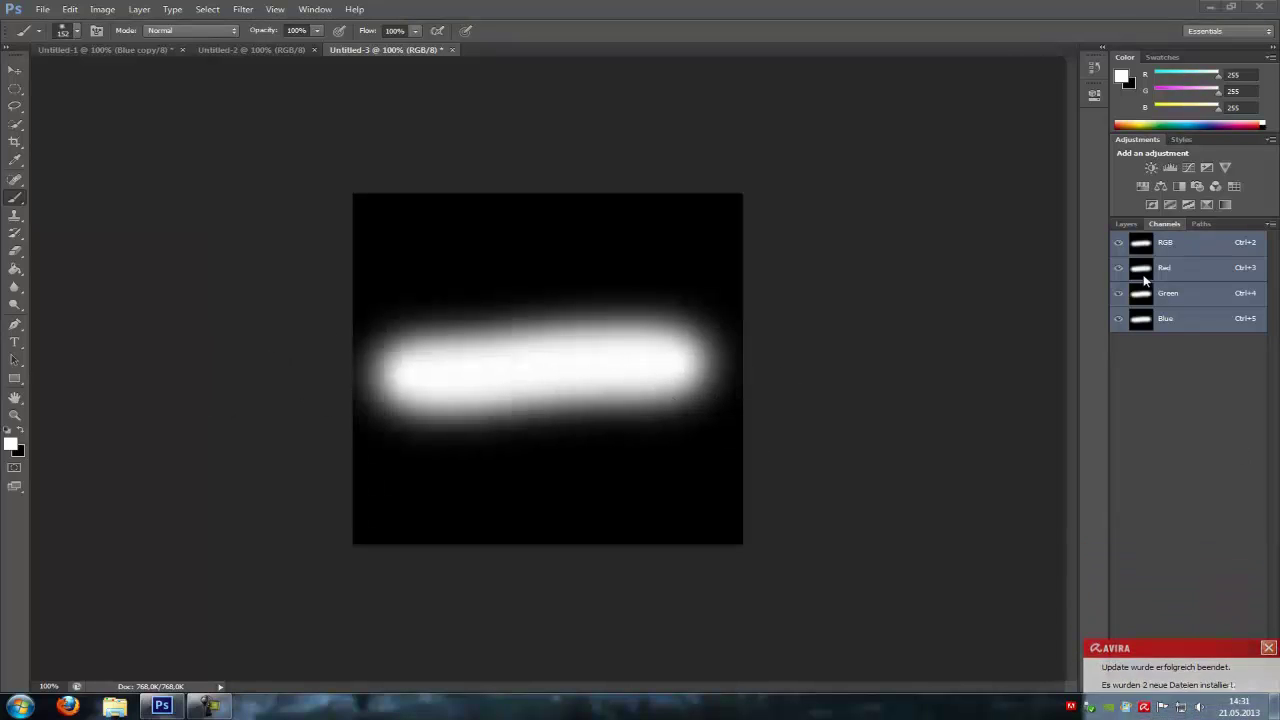
- Duplicate the Blue channel under the name Blue copy
{"action": "left_click", "coordinate": [1168, 322]}
{"action": "right_click", "coordinate": [1174, 328]}
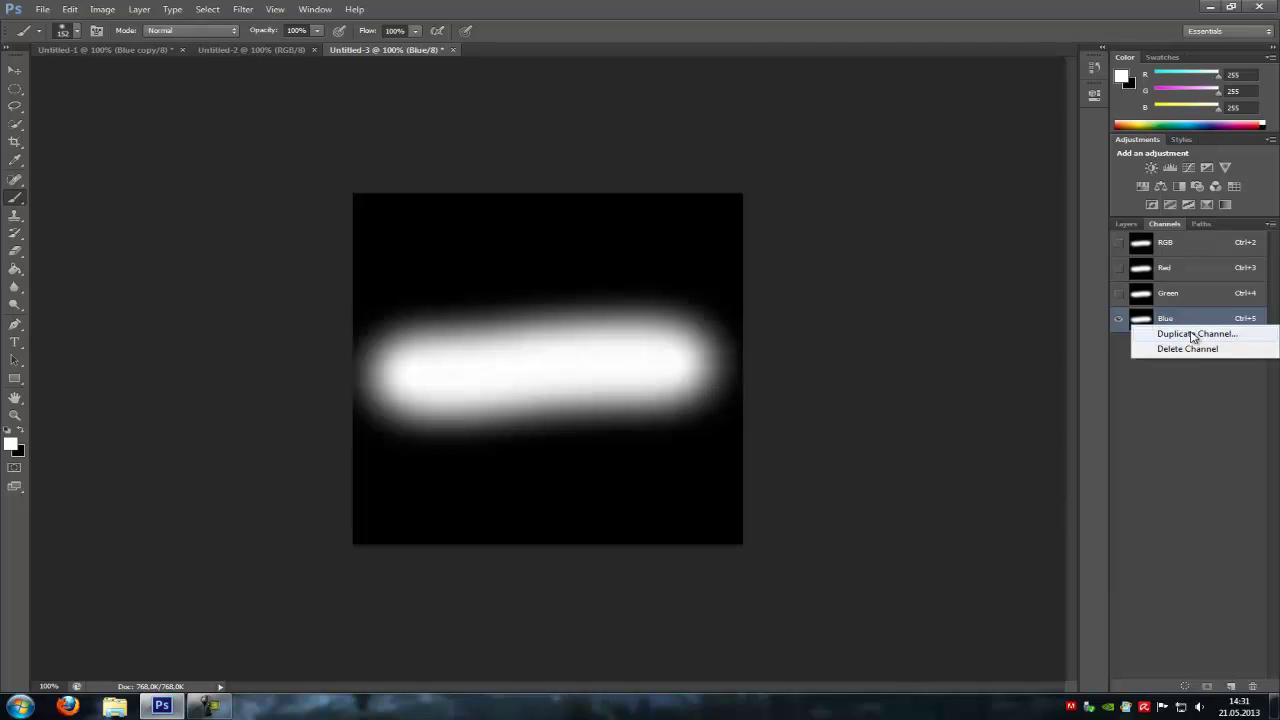
{"action": "left_click", "coordinate": [1193, 334]}
{"action": "left_click", "coordinate": [772, 213]}
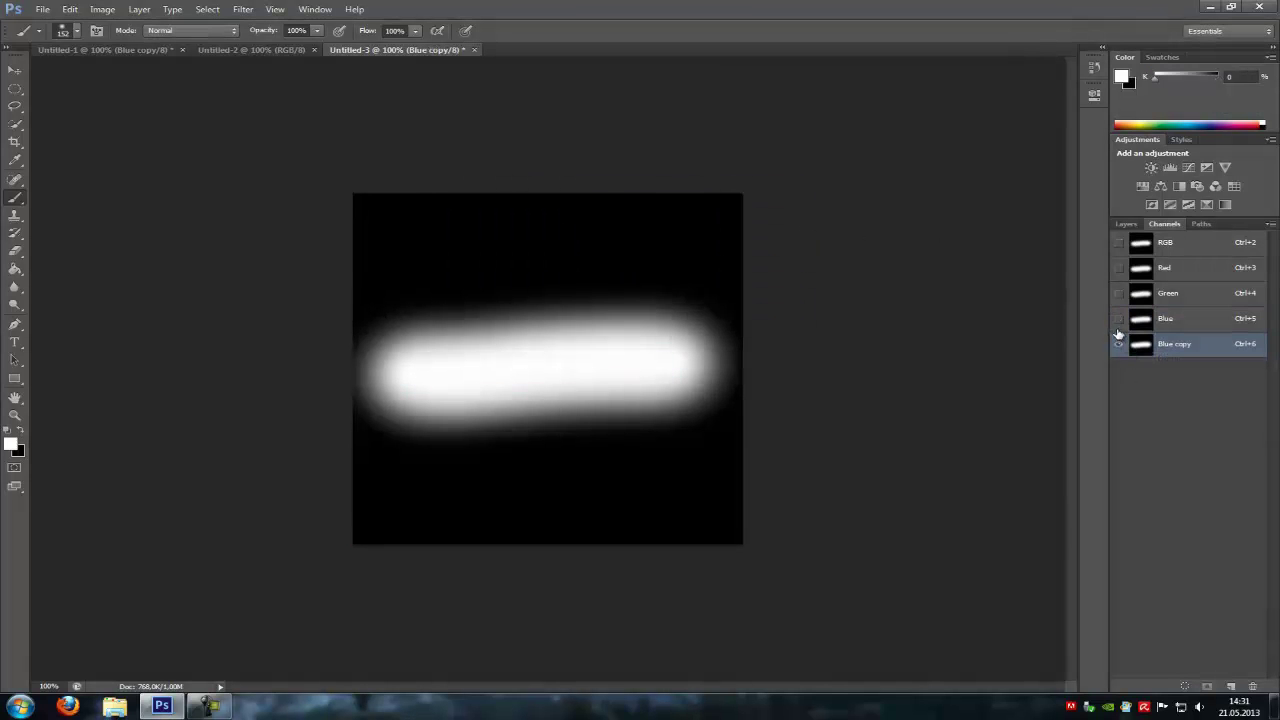
- Apply Levels to the Blue copy channel with input levels 19, 9.99 and 21 to turn the soft stroke into a solid white shape
{"action": "left_click", "coordinate": [104, 9]}
{"action": "mouse_move", "coordinate": [125, 47]}
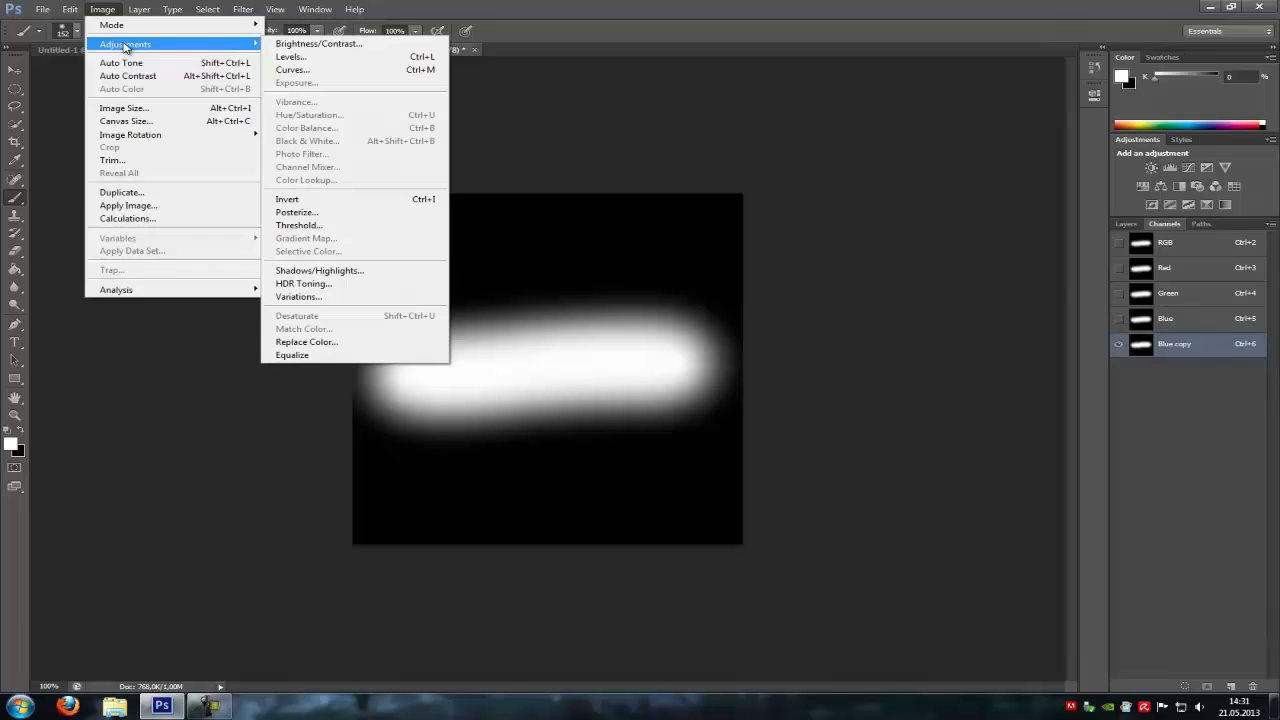
{"action": "left_click", "coordinate": [295, 57]}
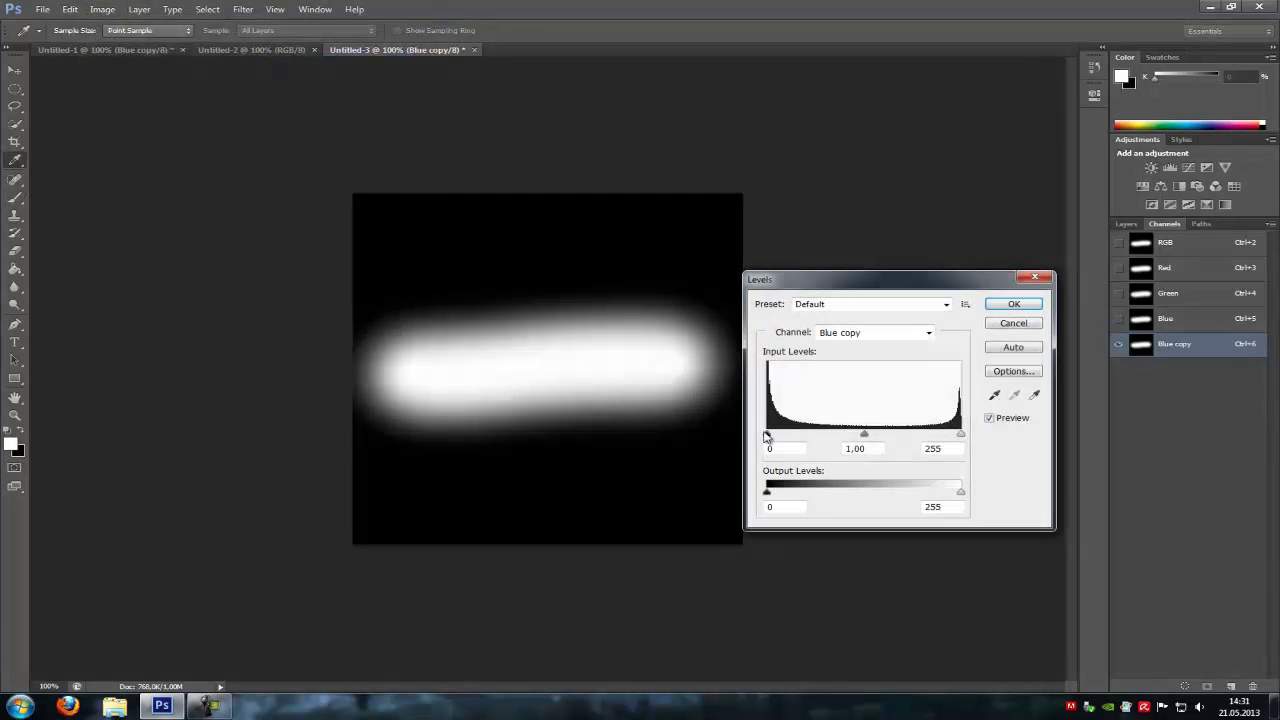
{"action": "left_click_drag", "start_coordinate": [770, 441], "coordinate": [780, 440]}
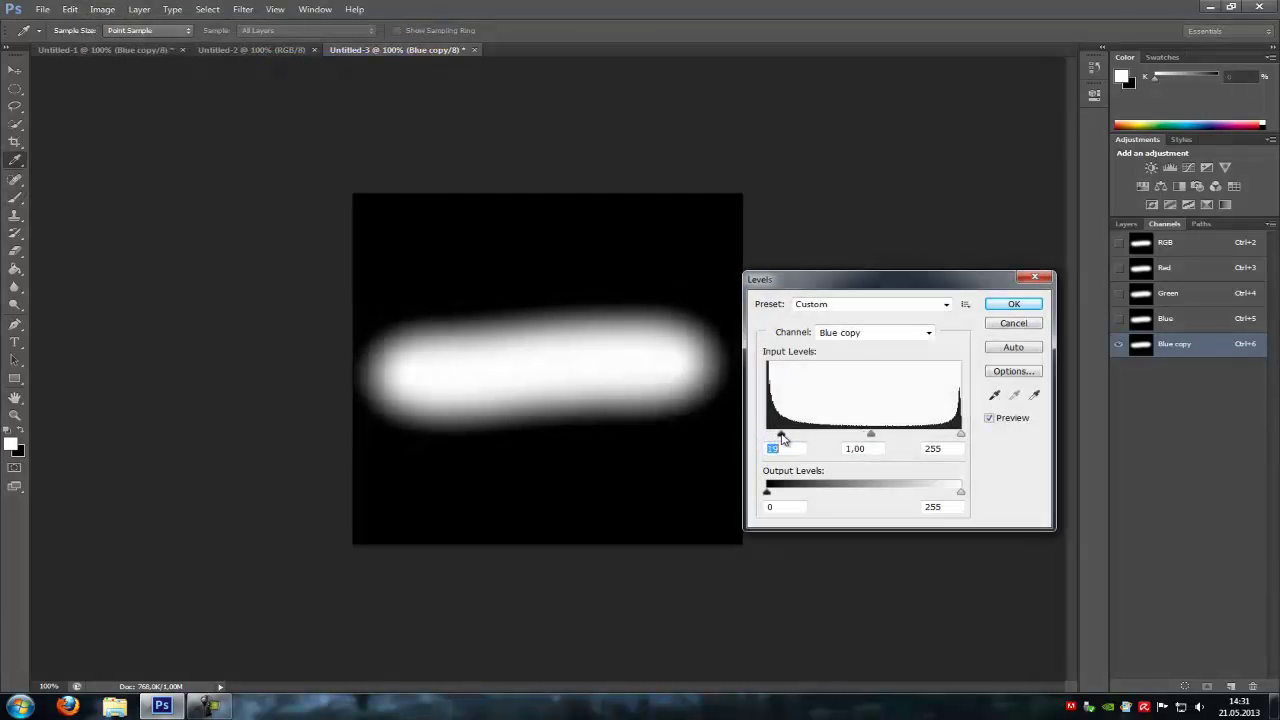
{"action": "left_click_drag", "start_coordinate": [871, 434], "coordinate": [722, 434]}
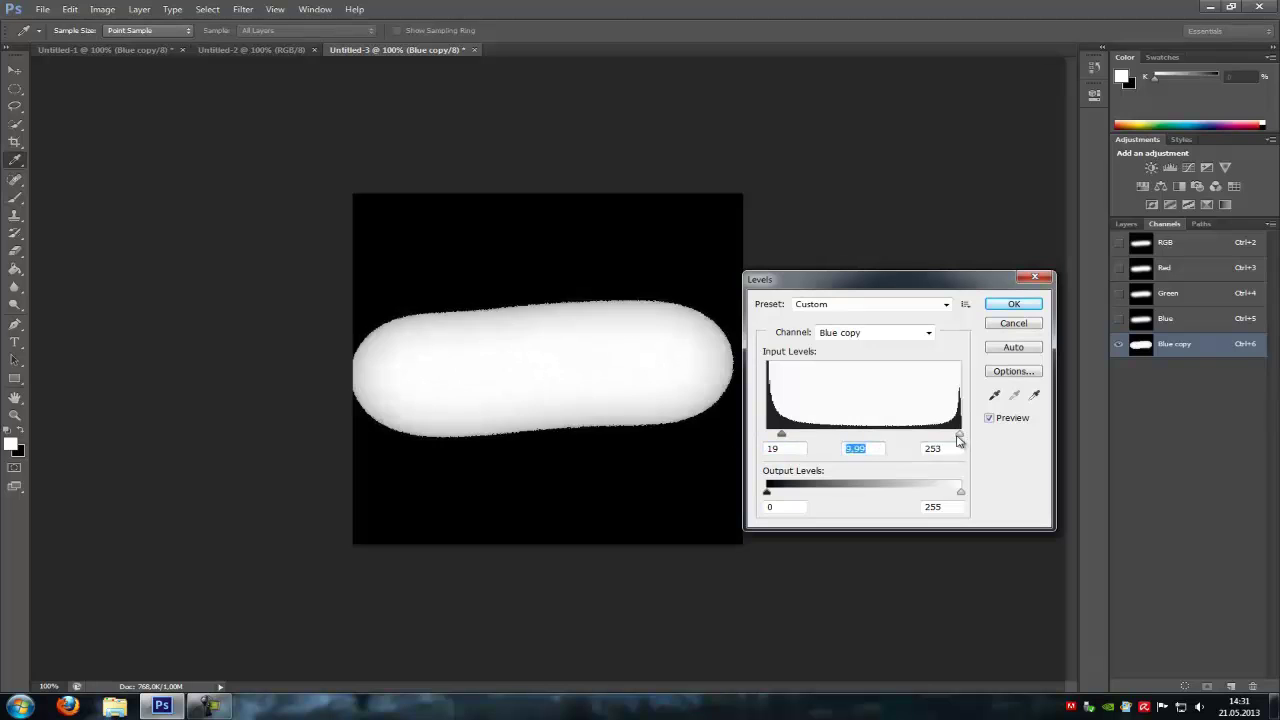
{"action": "left_click_drag", "start_coordinate": [959, 434], "coordinate": [782, 434]}
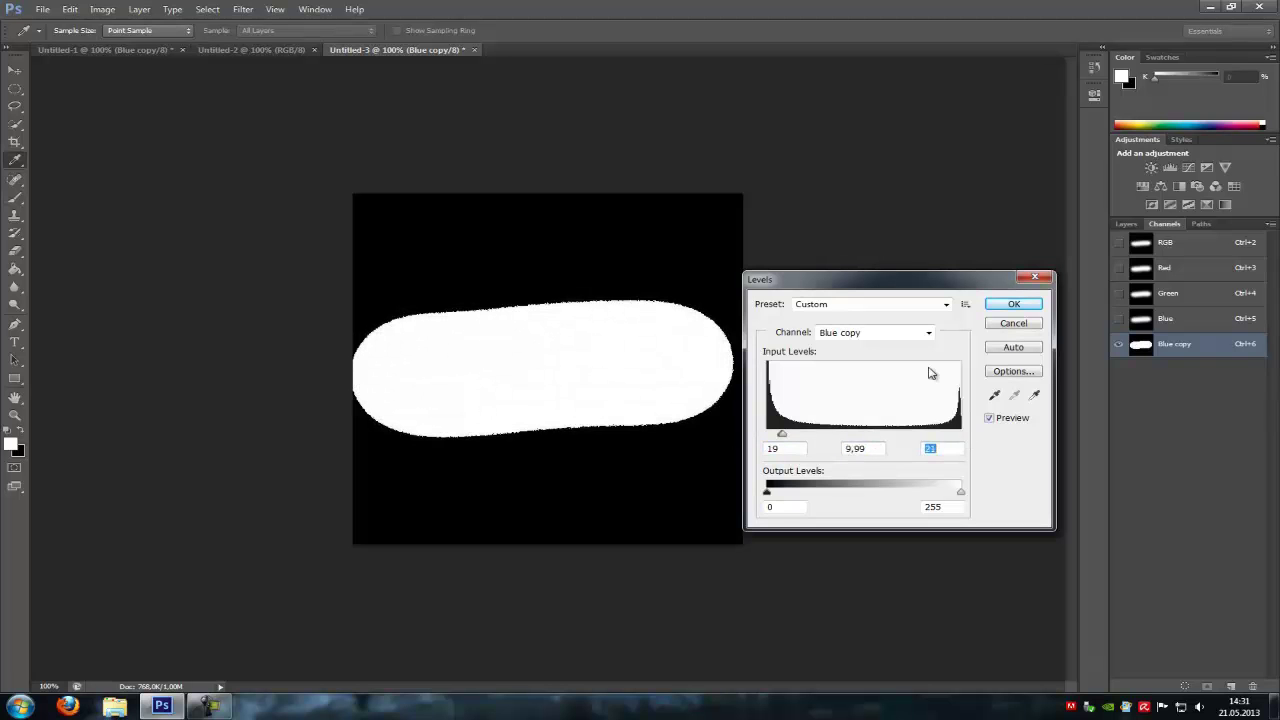
{"action": "left_click", "coordinate": [1013, 303]}
{"action": "key", "text": "b"}
- Save the image to the Desktop as a Targa file named laser, with alpha channels at 32 bits/pixel
{"action": "left_click", "coordinate": [42, 9]}
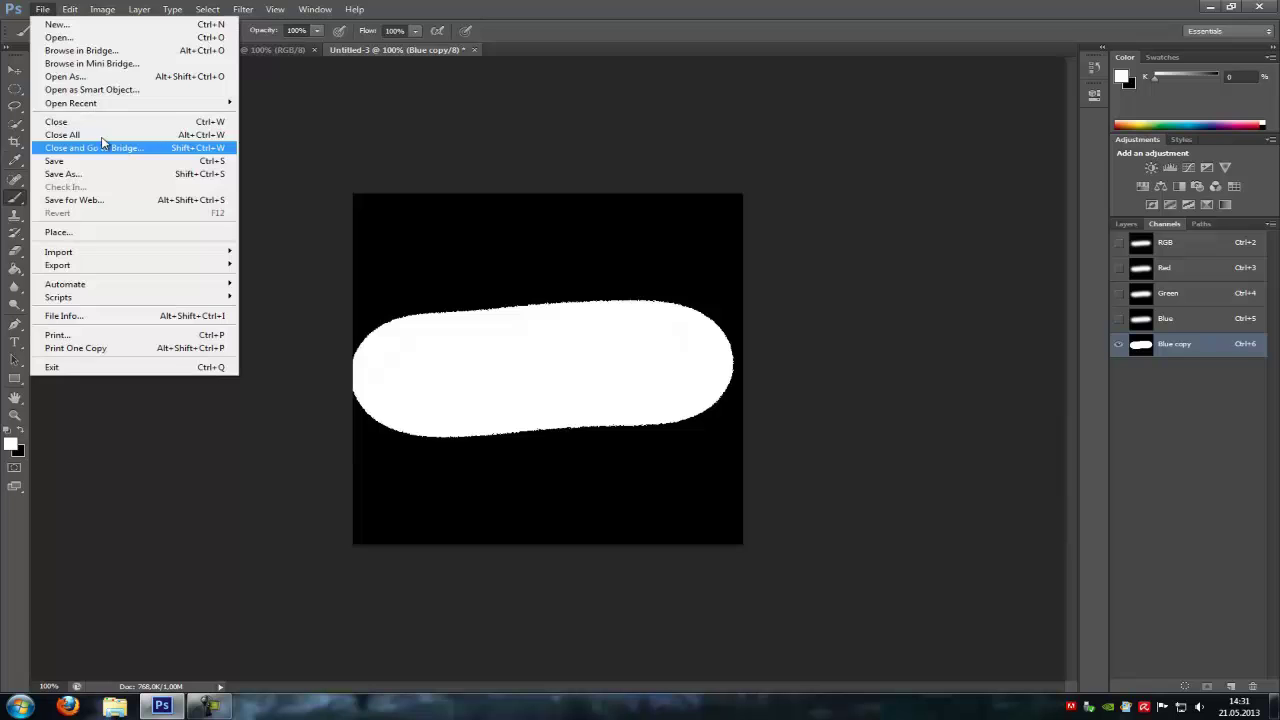
{"action": "left_click", "coordinate": [88, 174]}
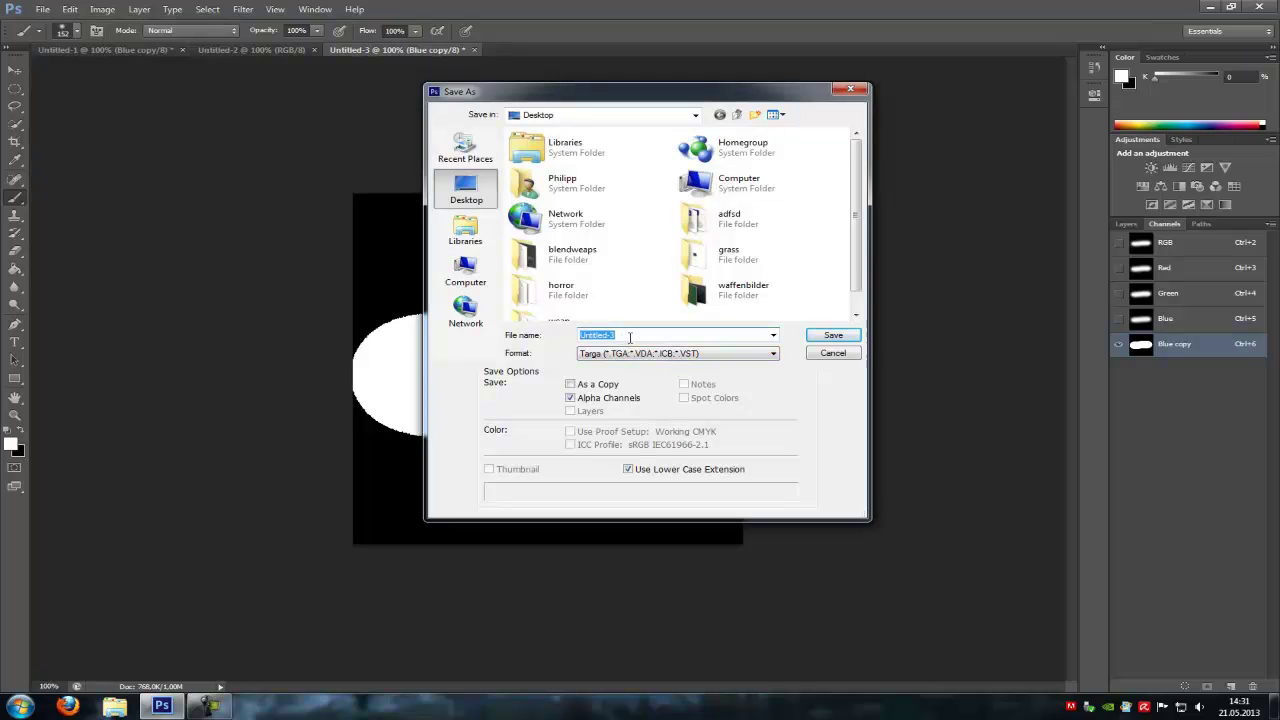
{"action": "left_click", "coordinate": [851, 340]}
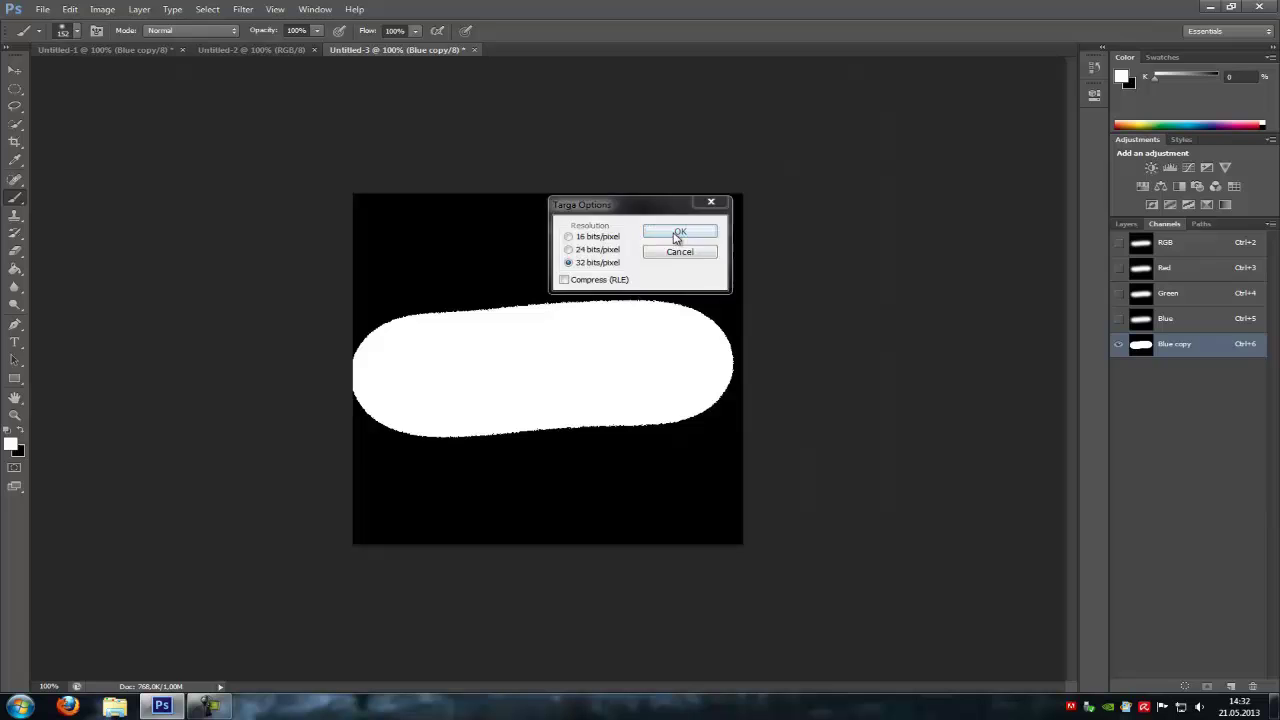
{"action": "left_click", "coordinate": [665, 240]}
- Launch the UDK Editor and close its welcome window
{"action": "key", "text": "super"}
{"action": "type", "text": "udk"}
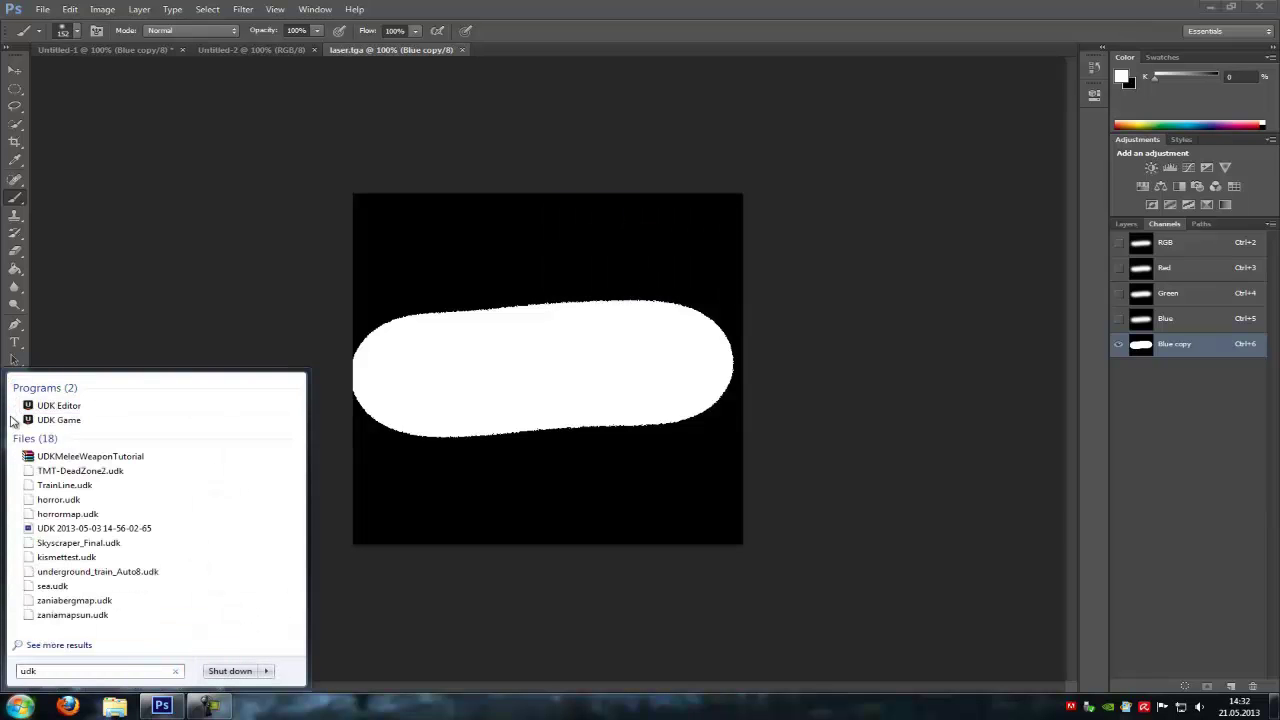
{"action": "left_click", "coordinate": [60, 408]}
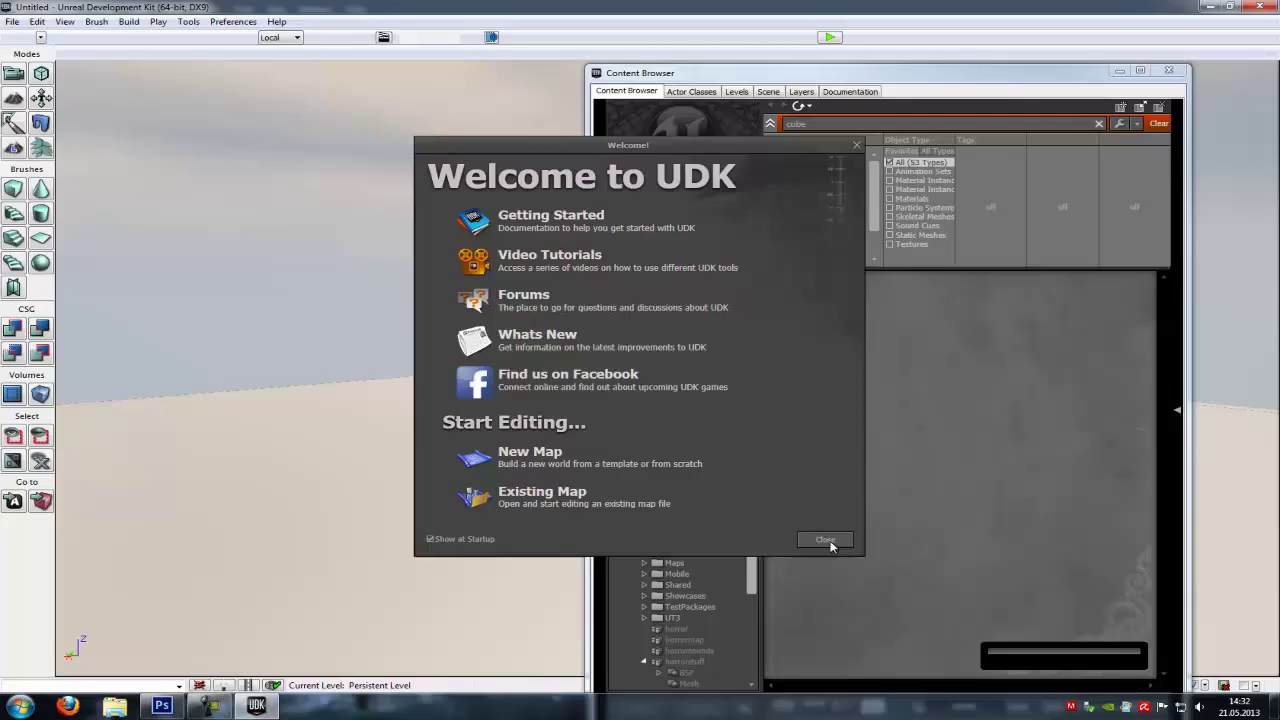
{"action": "left_click", "coordinate": [828, 541]}
- Switch back to Photoshop and quit it, returning to the UDK Editor
{"action": "left_click", "coordinate": [162, 705]}
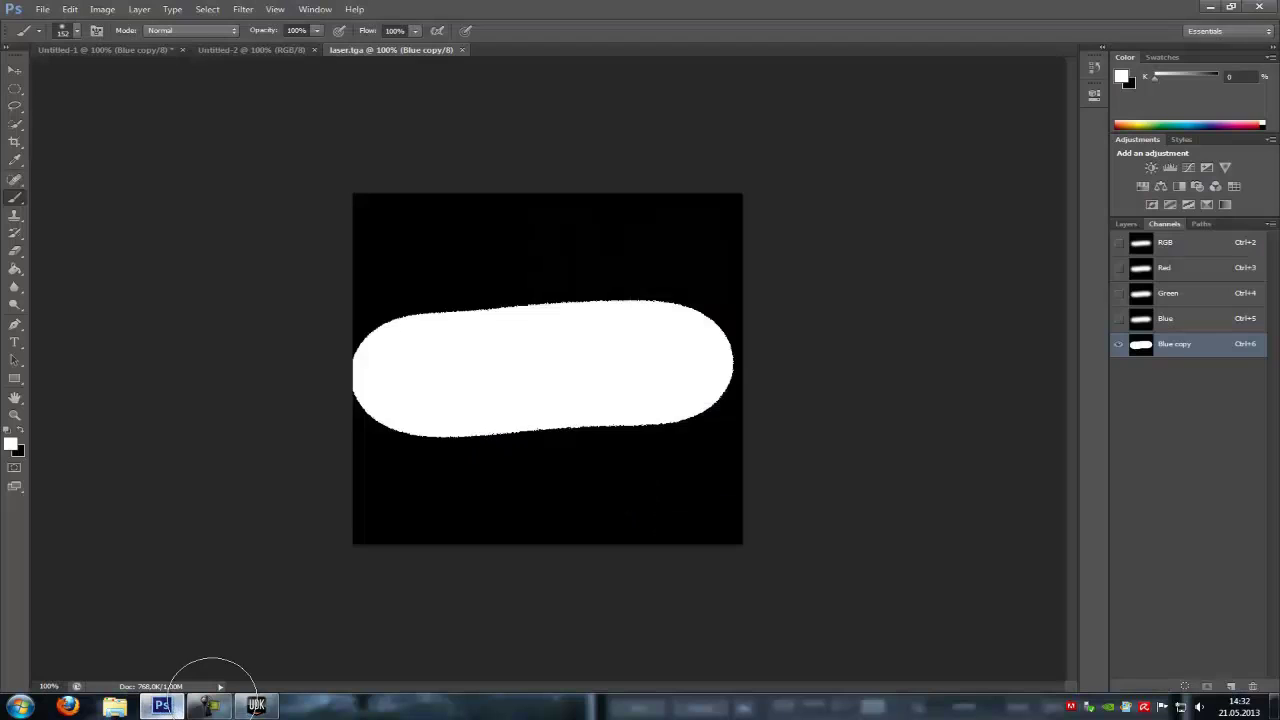
{"action": "left_click", "coordinate": [1259, 6]}
{"action": "left_click", "coordinate": [641, 267]}
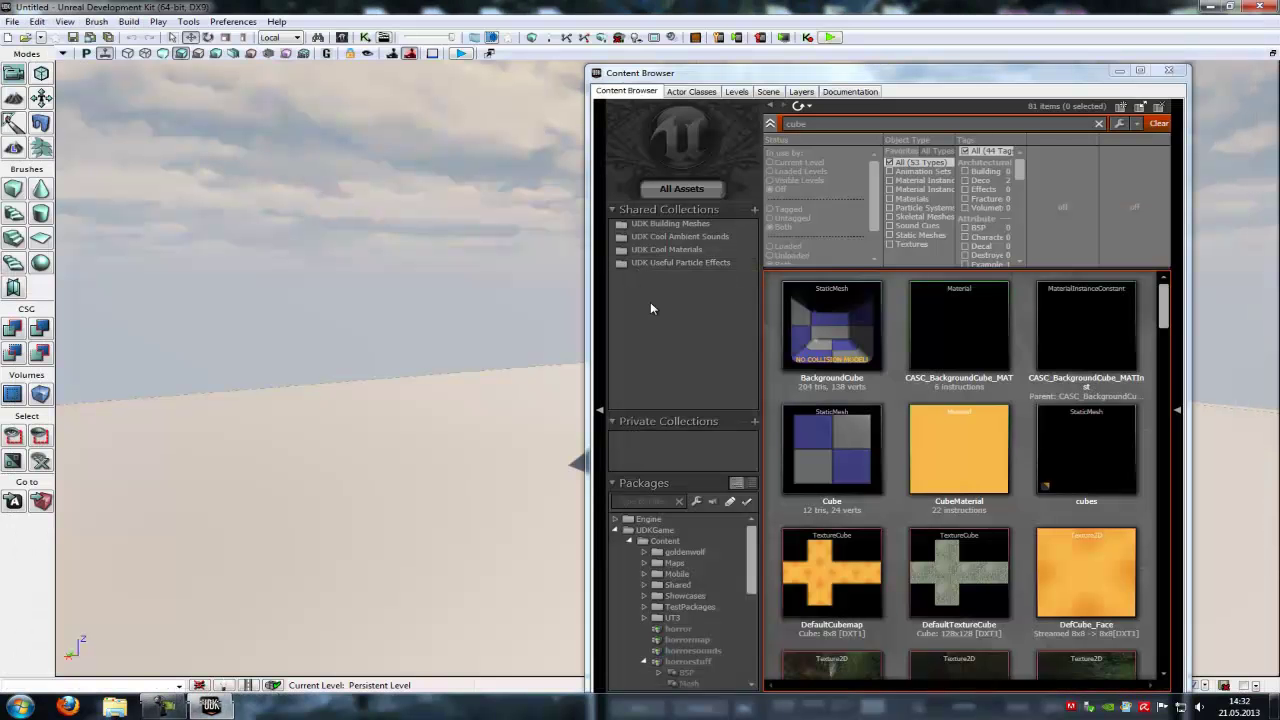
- Import the laser TGA texture from the Desktop into a new package named laser12314
{"action": "left_click_drag", "start_coordinate": [849, 65], "coordinate": [750, 20]}
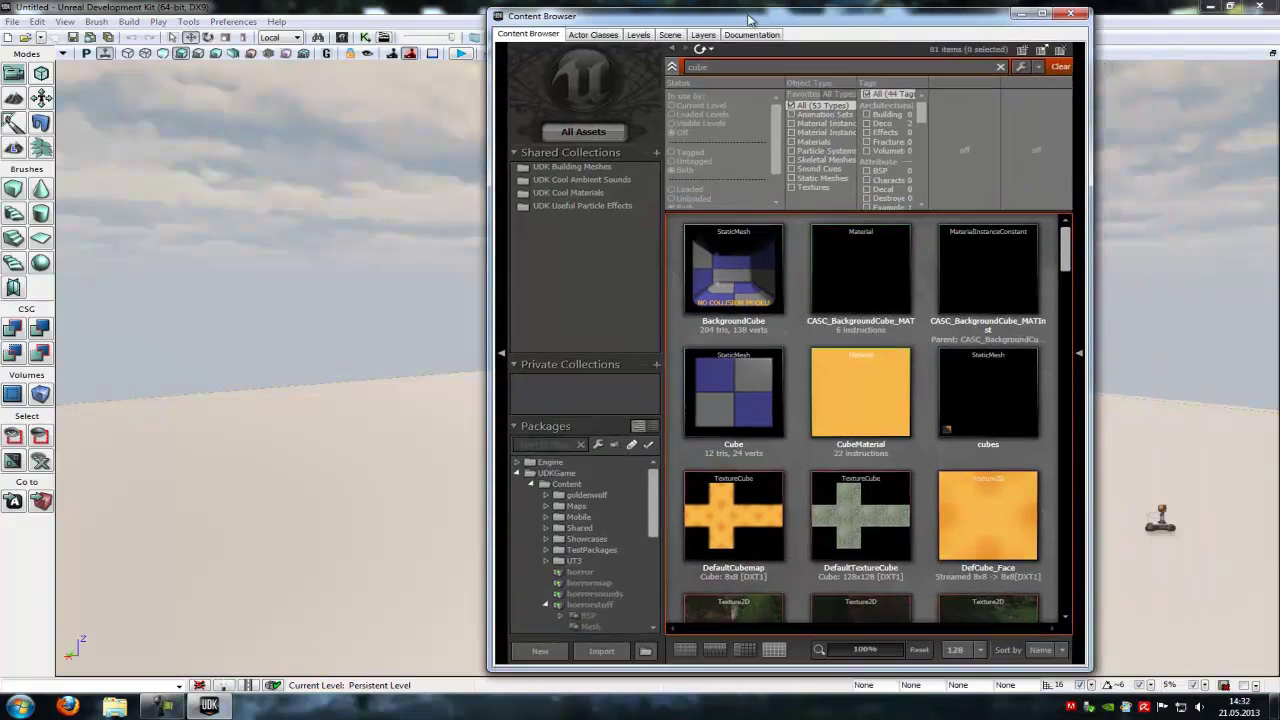
{"action": "left_click", "coordinate": [598, 650]}
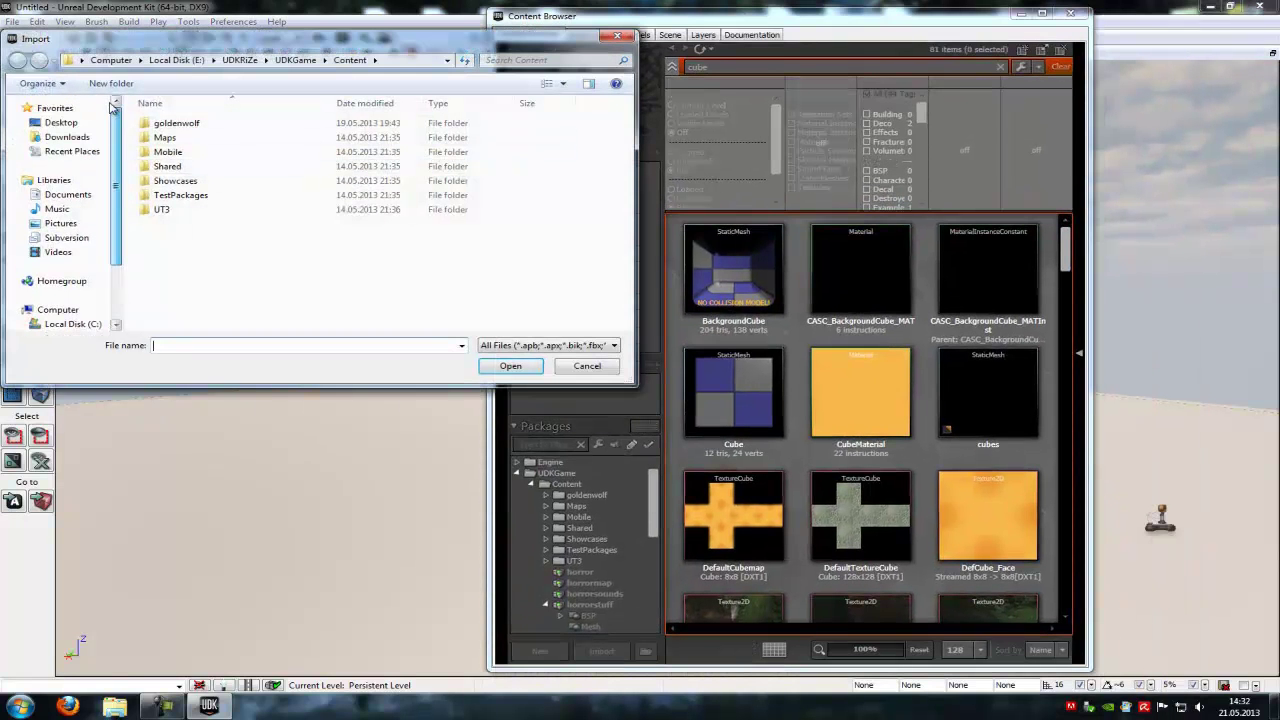
{"action": "left_click", "coordinate": [60, 122]}
{"action": "left_click", "coordinate": [435, 308]}
{"action": "scroll", "coordinate": [460, 294], "scroll_direction": "down", "scroll_amount": 1}
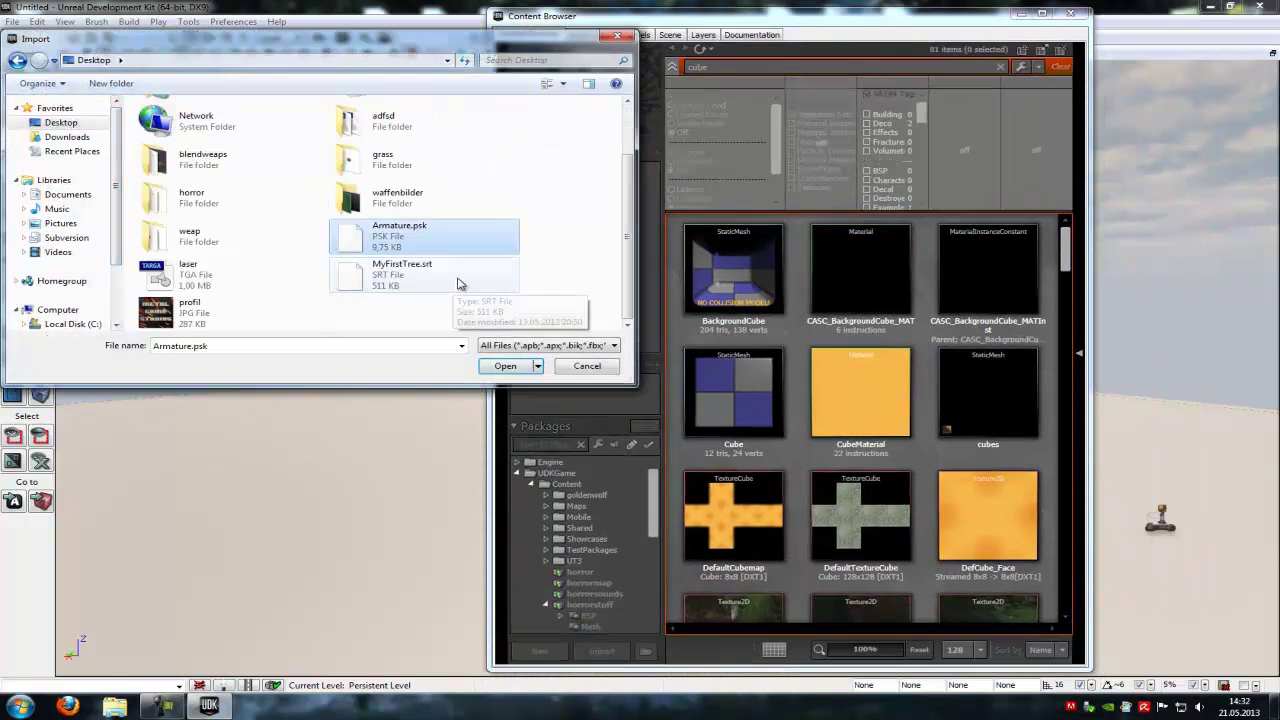
{"action": "double_click", "coordinate": [228, 276]}
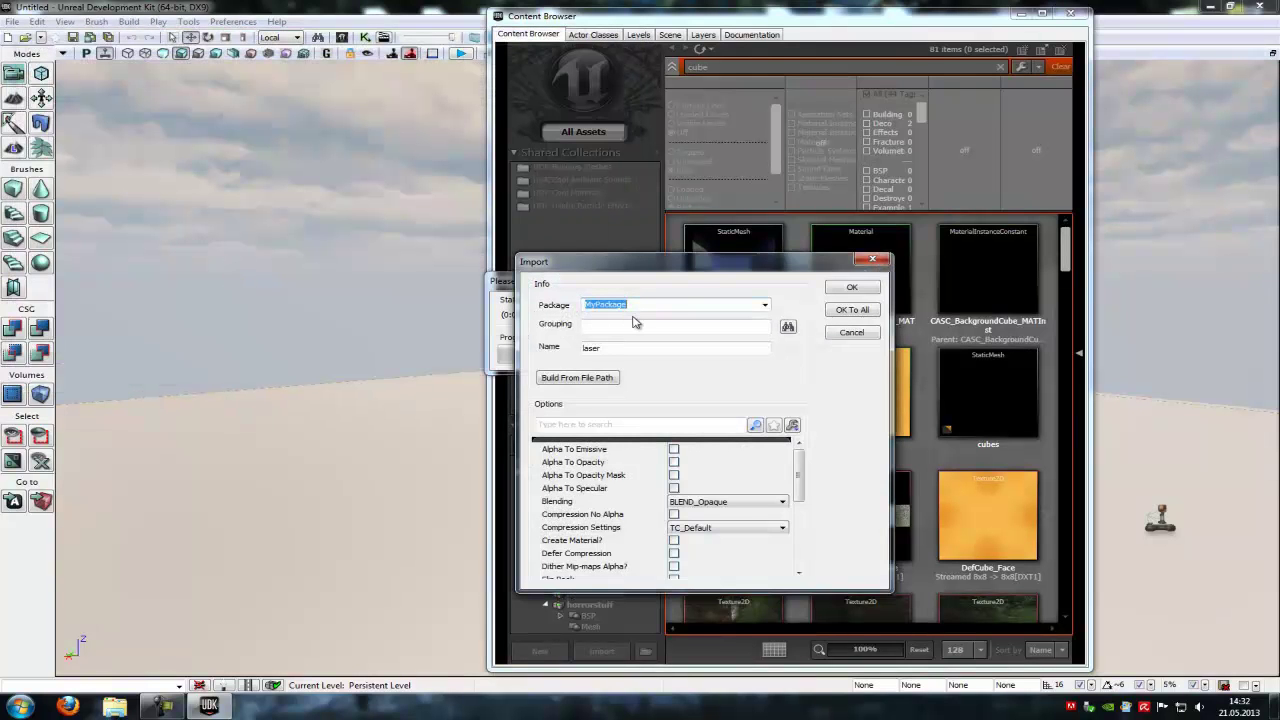
{"action": "type", "text": "laser12314"}
{"action": "left_click", "coordinate": [840, 310]}
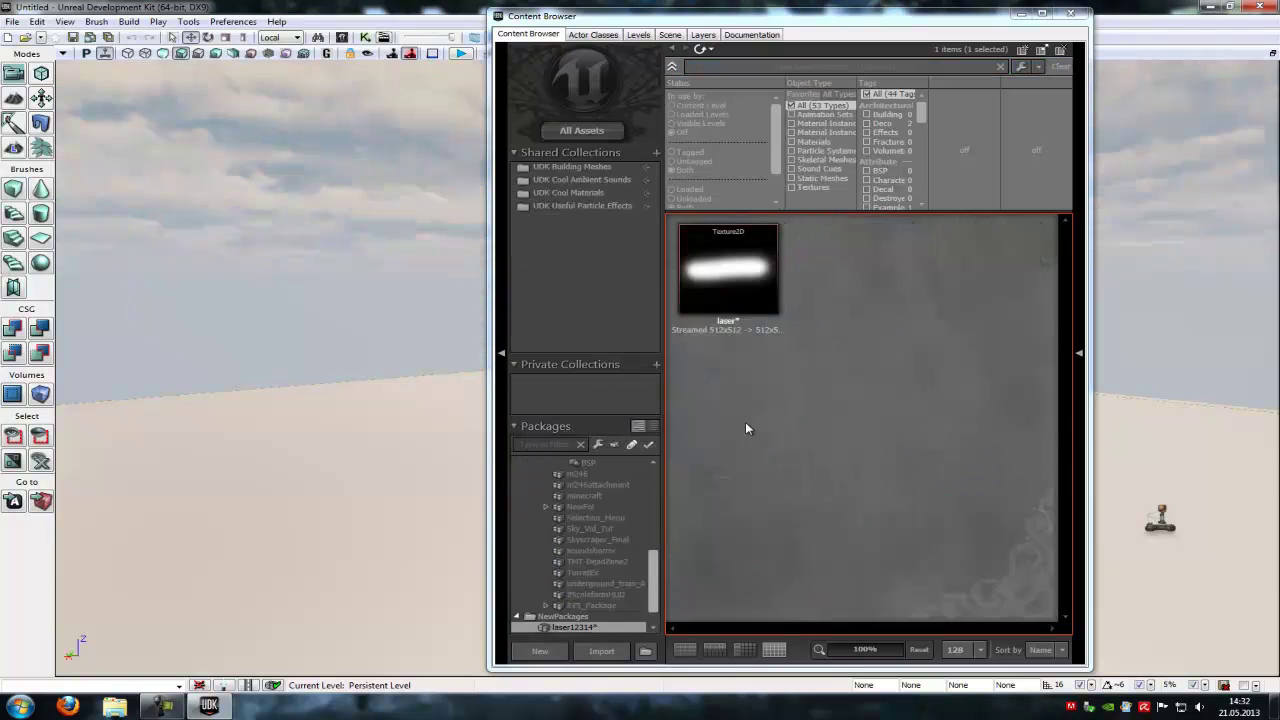
- Save the new package laser12314 and show its contents from the package list
{"action": "right_click", "coordinate": [576, 630]}
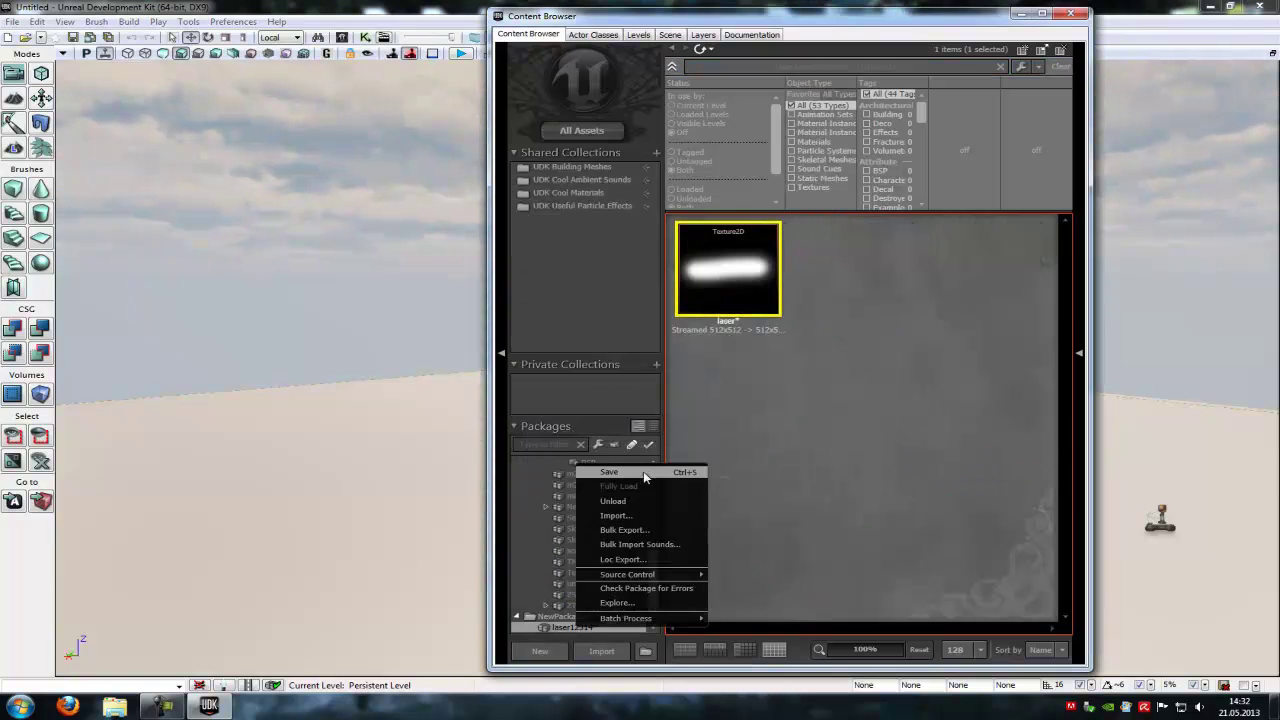
{"action": "left_click", "coordinate": [600, 616]}
{"action": "left_click", "coordinate": [511, 366]}
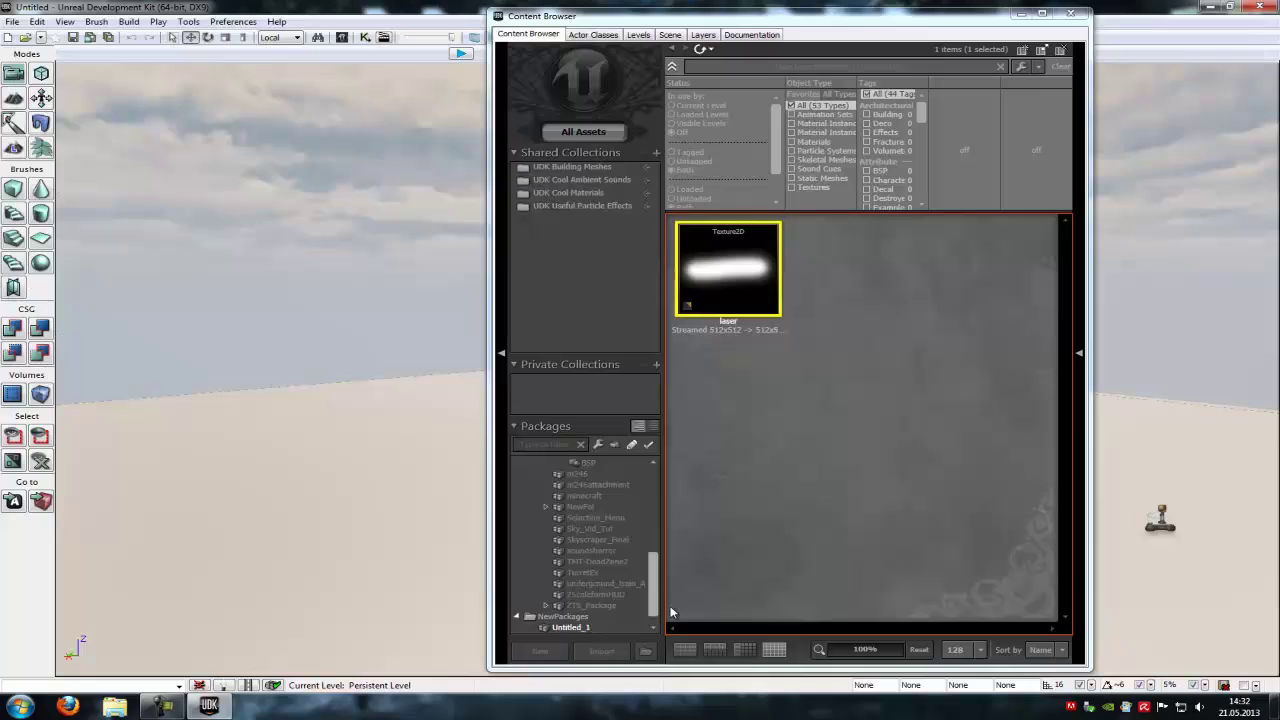
{"action": "scroll", "coordinate": [655, 572], "scroll_direction": "up", "scroll_amount": 2}
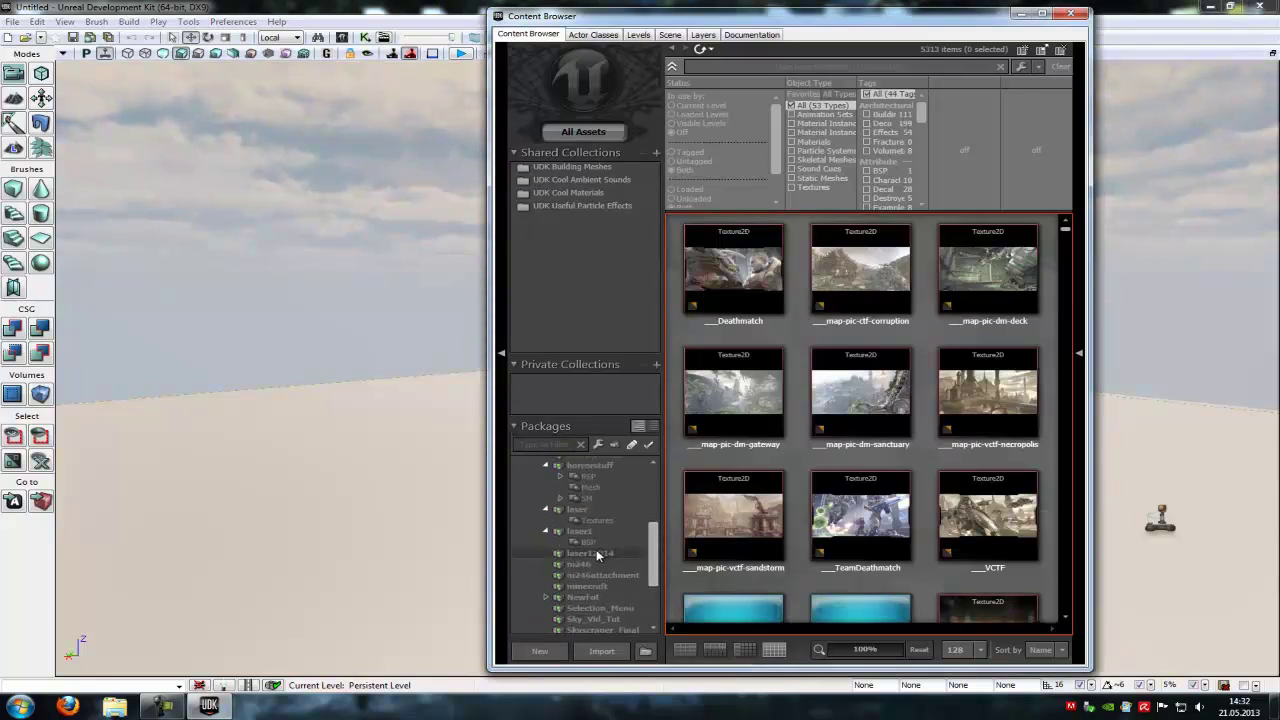
{"action": "left_click", "coordinate": [595, 552]}
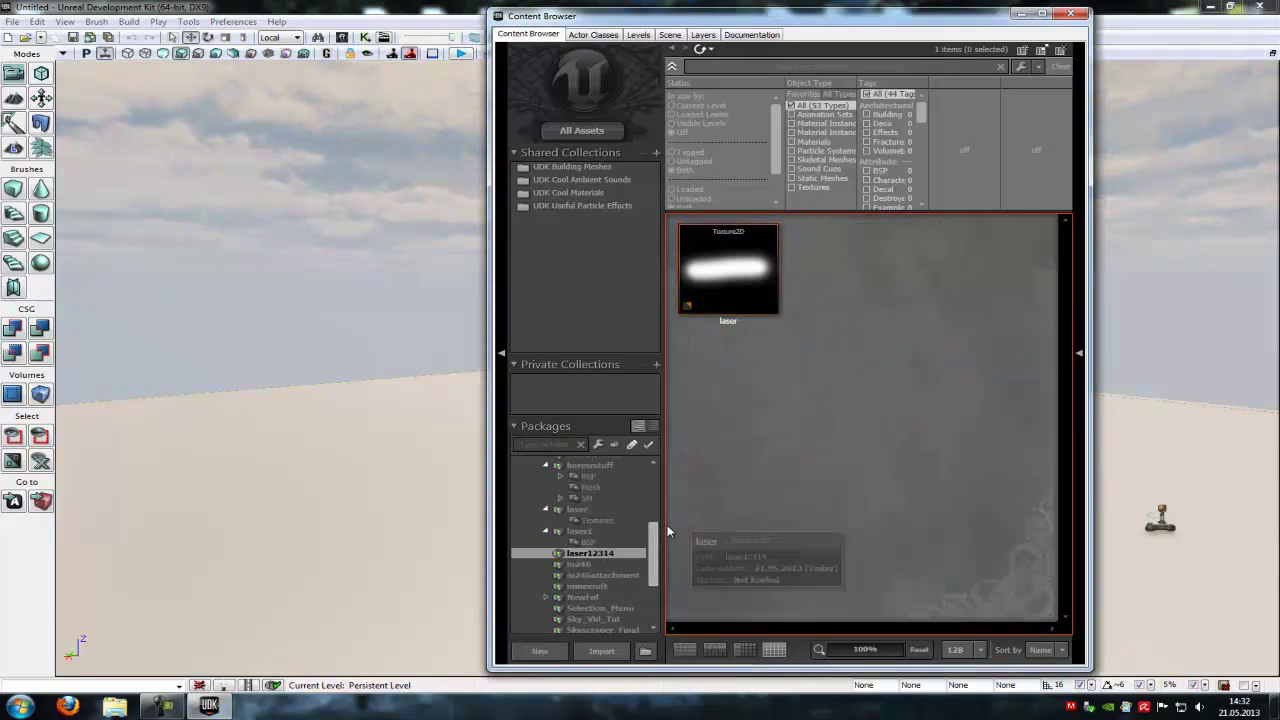
- Filter the UDKGame folder's assets to textures only and search them for "floor"
{"action": "scroll", "coordinate": [581, 475], "scroll_direction": "up", "scroll_amount": 5}
{"action": "left_click", "coordinate": [581, 474]}
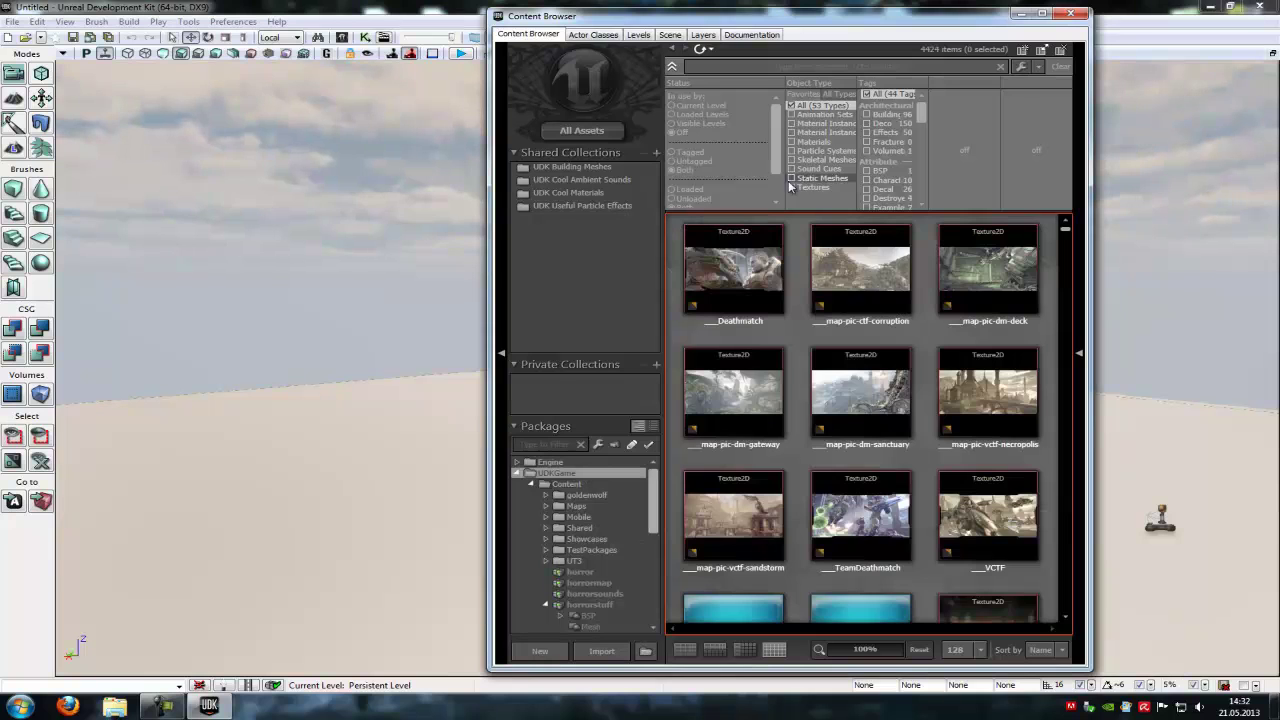
{"action": "left_click", "coordinate": [793, 187]}
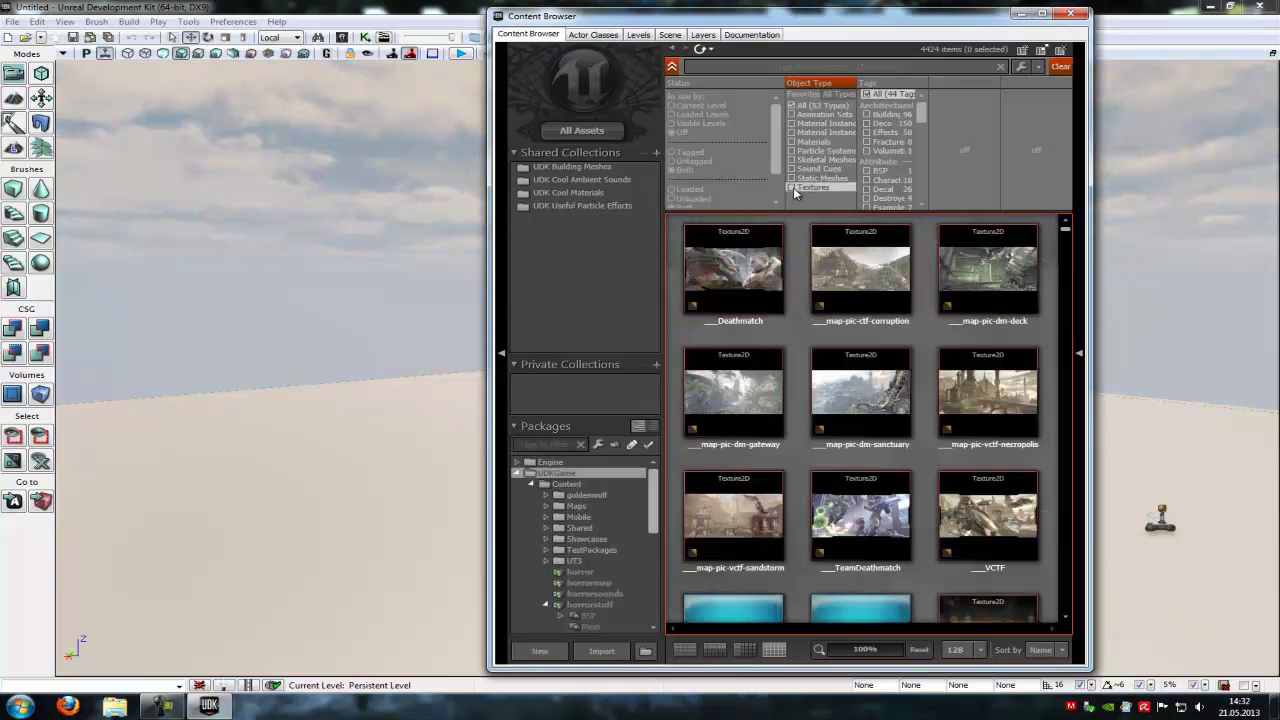
{"action": "left_click", "coordinate": [782, 66]}
{"action": "type", "text": "floor"}
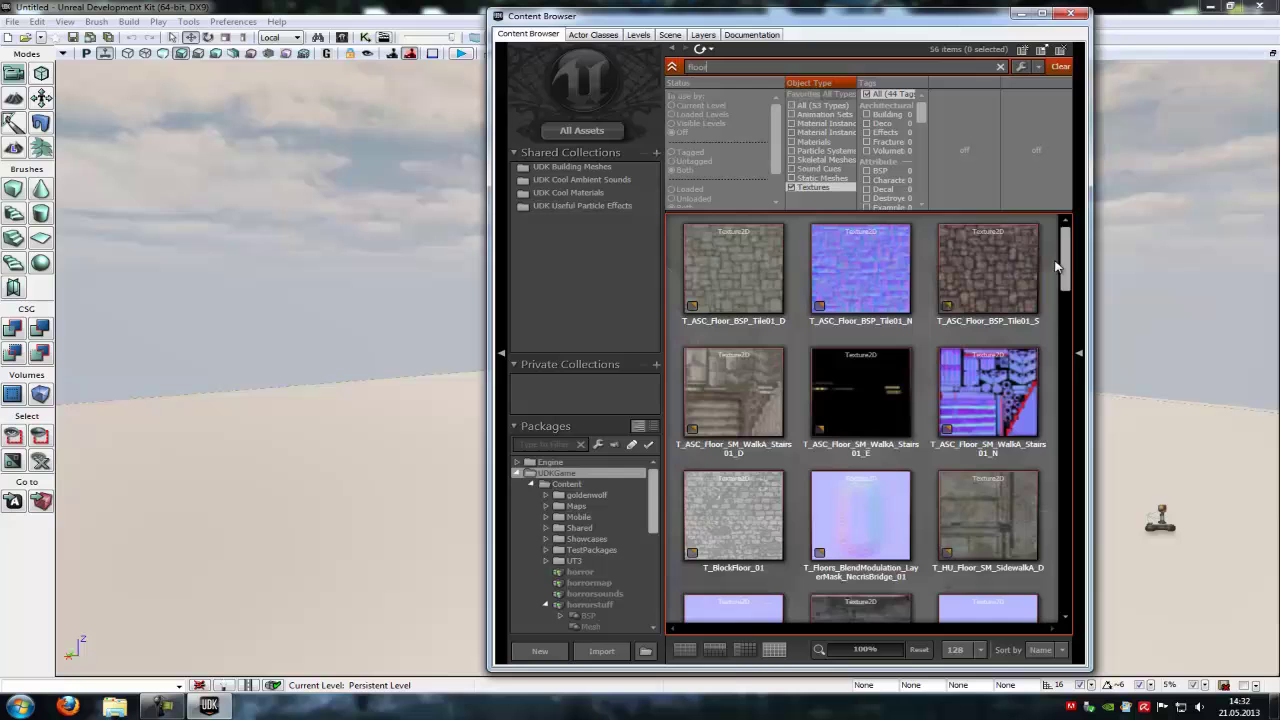
- Copy the texture T_LT_Floors_BSP_Recycle05_N into the package laser12314
{"action": "left_click_drag", "start_coordinate": [1055, 265], "coordinate": [1050, 449]}
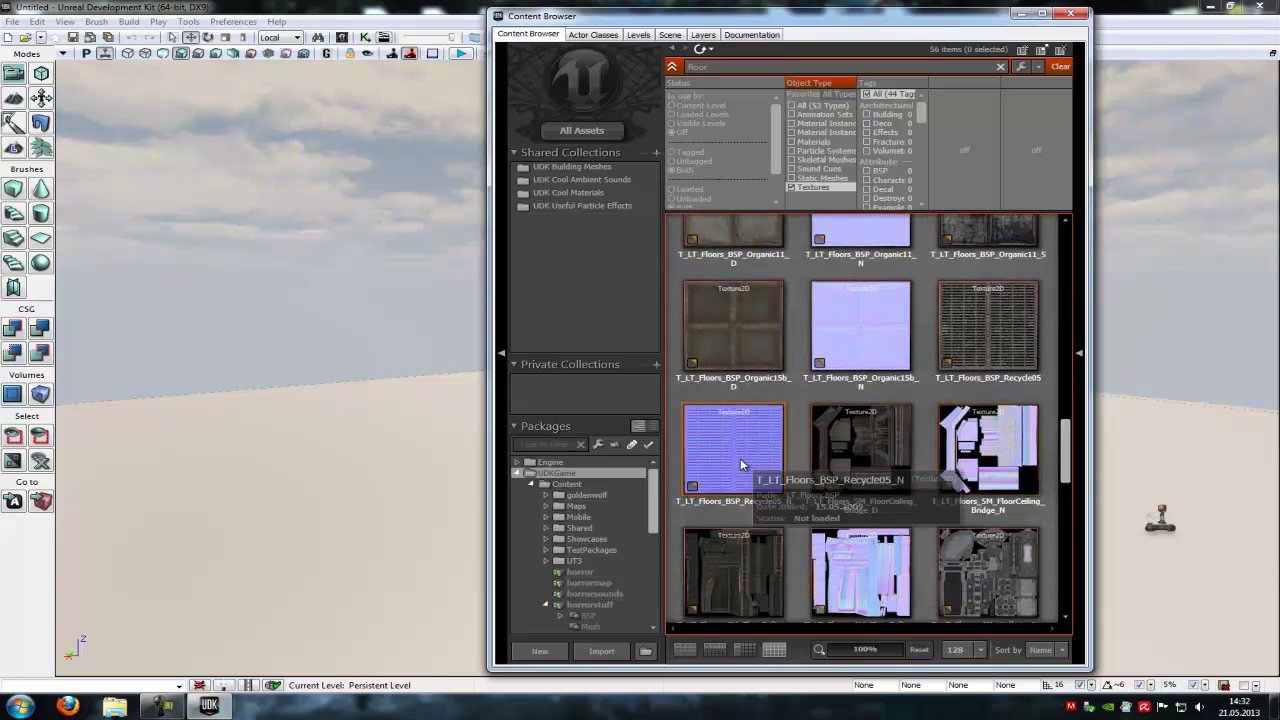
{"action": "left_click", "coordinate": [741, 464]}
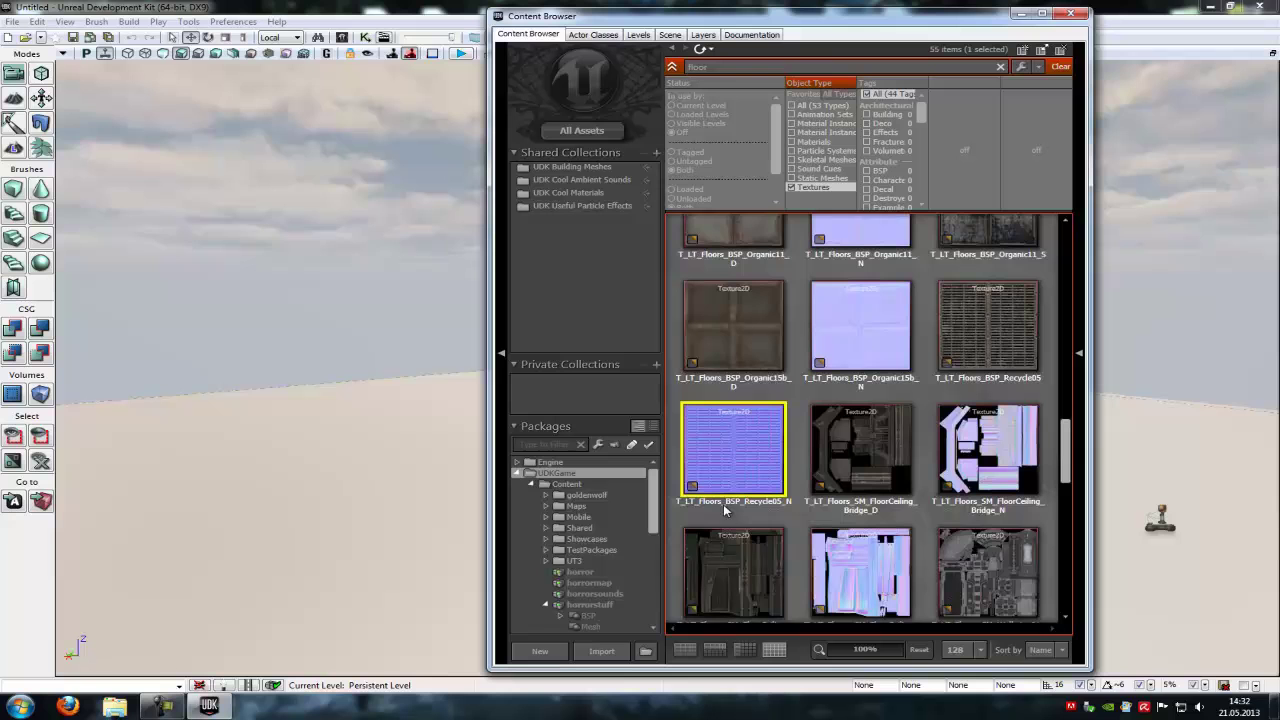
{"action": "right_click", "coordinate": [740, 456]}
{"action": "left_click", "coordinate": [790, 205]}
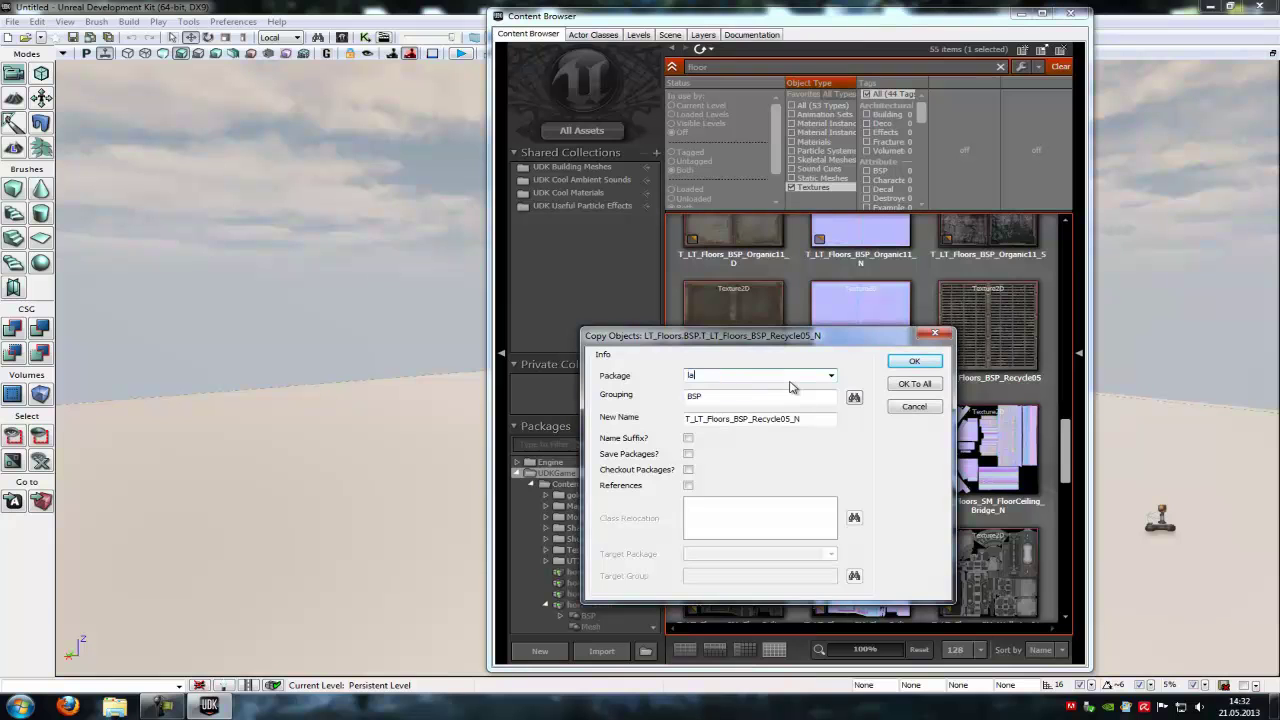
{"action": "left_click", "coordinate": [832, 378]}
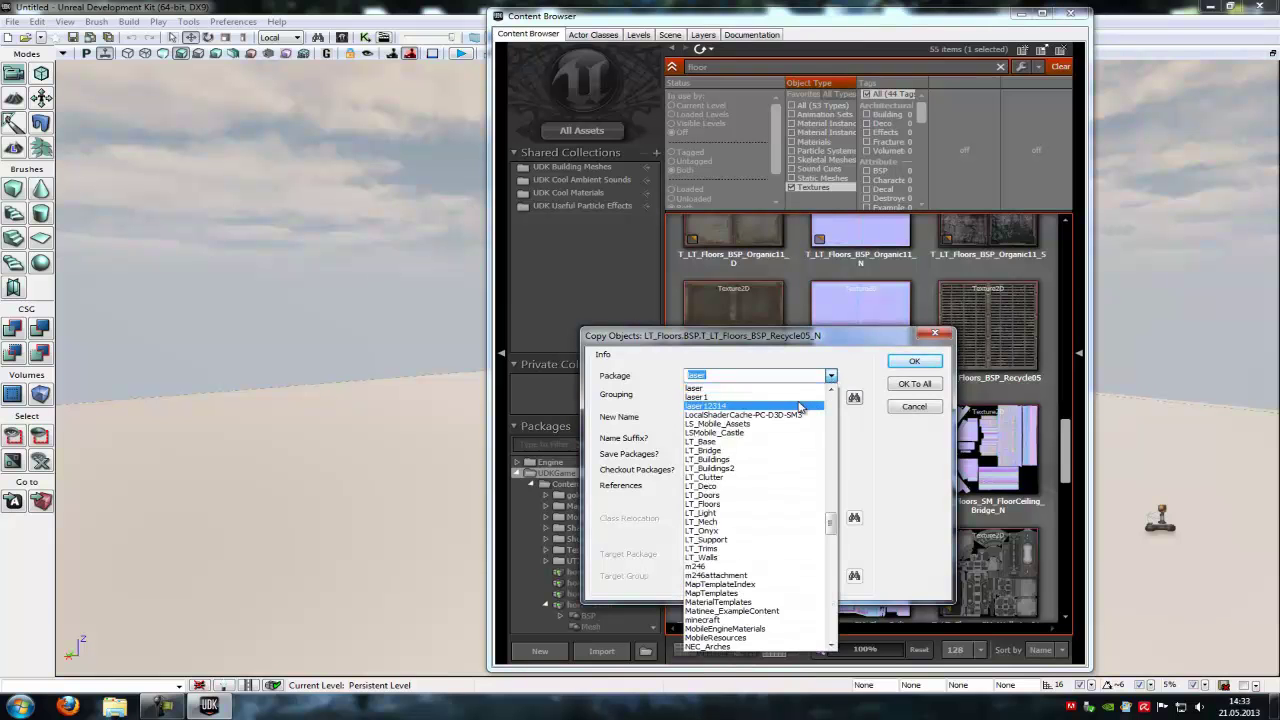
{"action": "left_click", "coordinate": [800, 405]}
{"action": "left_click", "coordinate": [915, 385]}
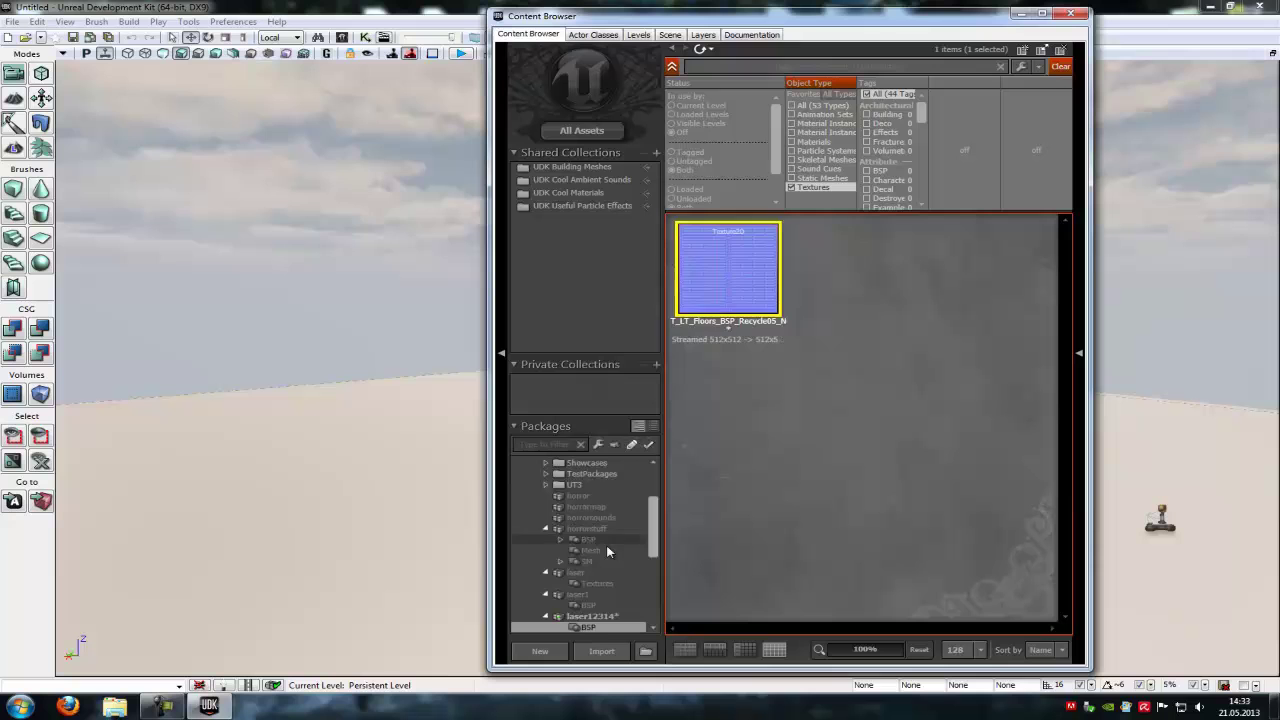
- Create a new material named laser_Mat from the laser texture in the laser12314 package
{"action": "left_click", "coordinate": [722, 285]}
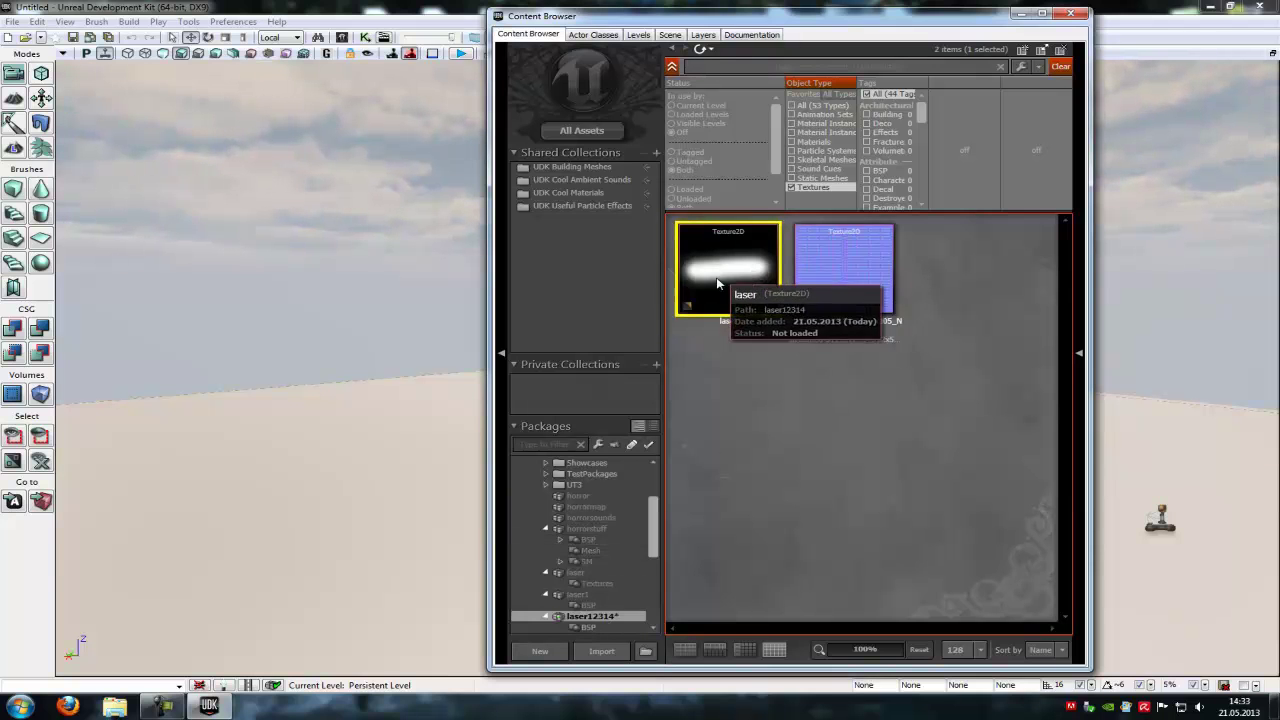
{"action": "right_click", "coordinate": [732, 278]}
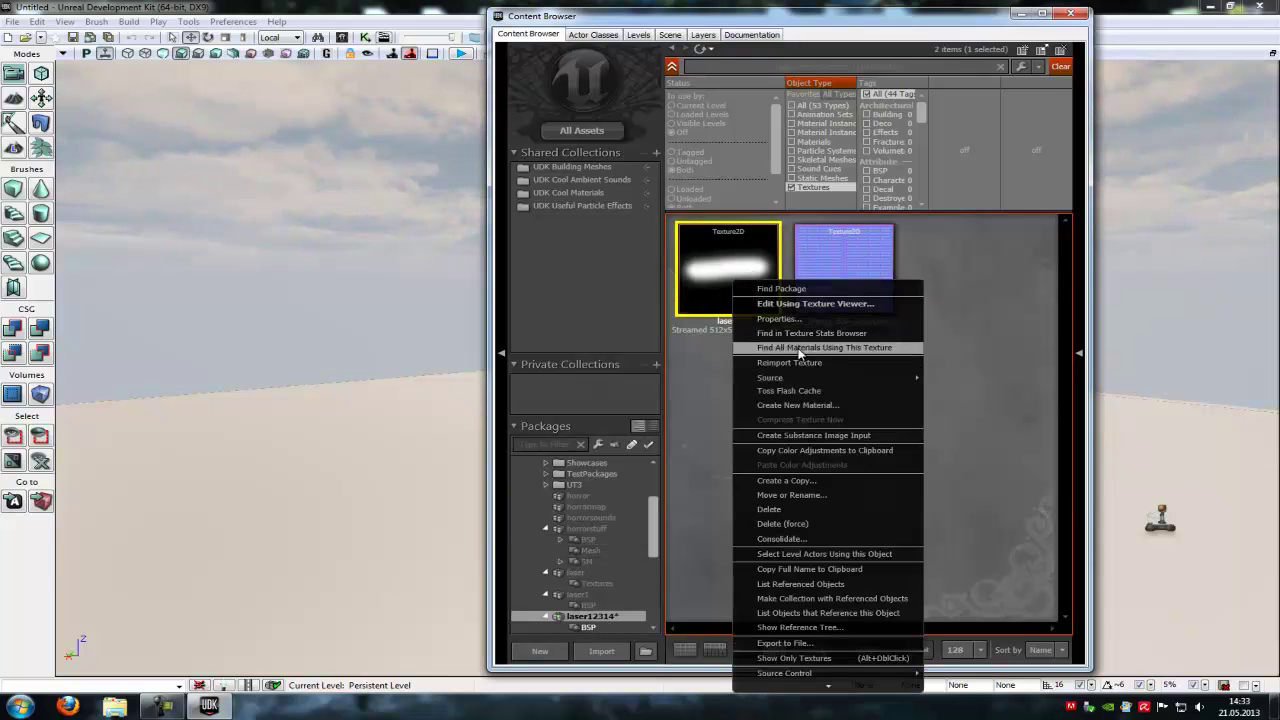
{"action": "left_click", "coordinate": [816, 405]}
{"action": "left_click", "coordinate": [766, 305]}
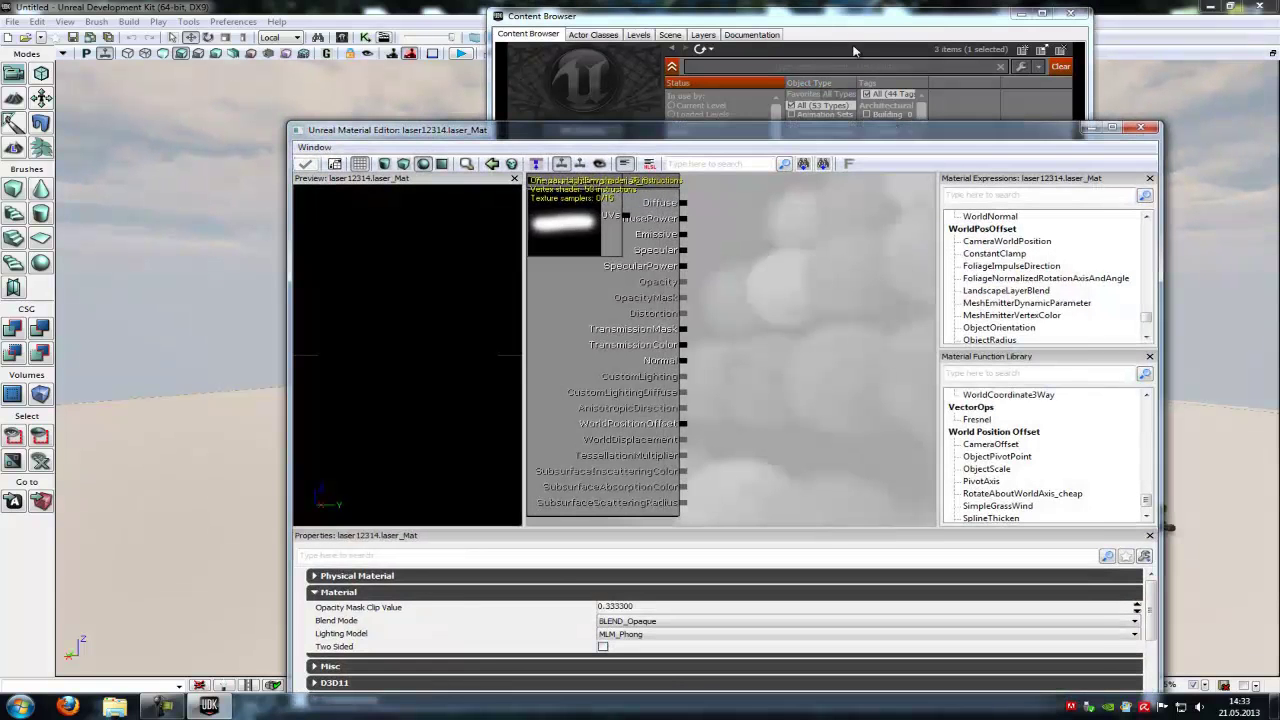
- Add a TextureSample using T_LT_Floors_BSP_Recycle05_N to the laser_Mat material graph
{"action": "left_click", "coordinate": [851, 33]}
{"action": "left_click", "coordinate": [962, 268]}
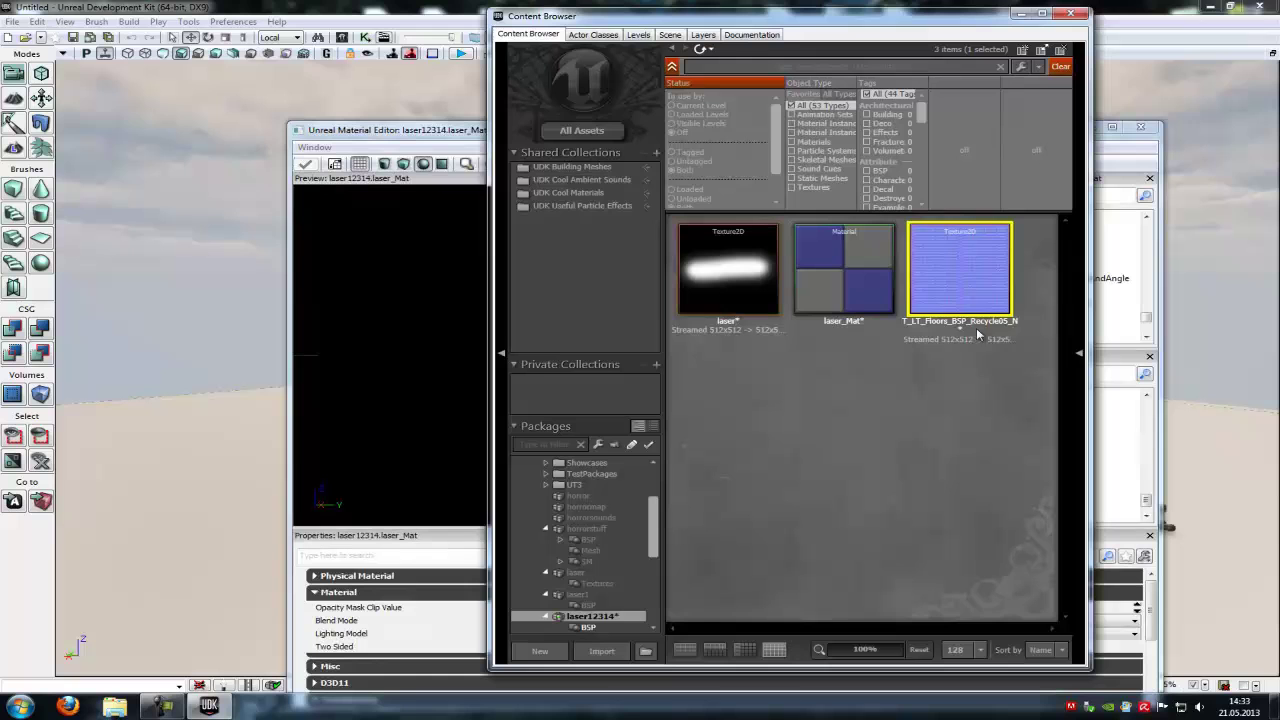
{"action": "left_click", "coordinate": [449, 131]}
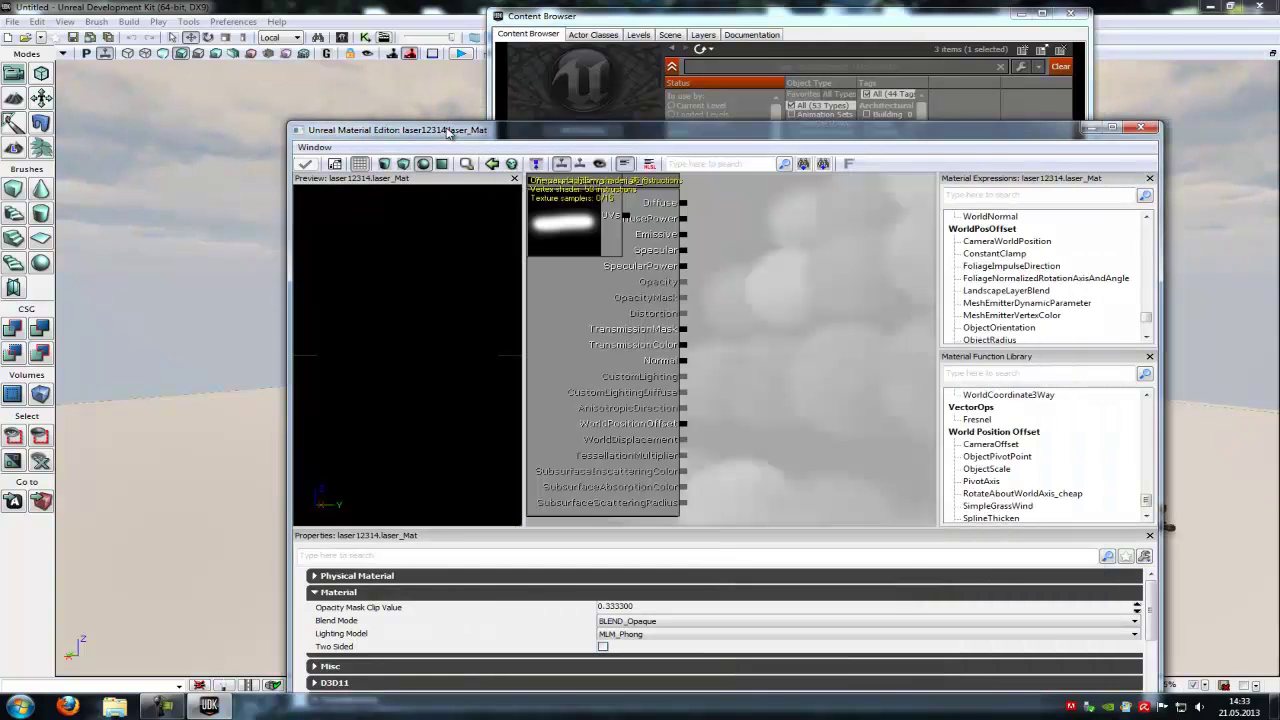
{"action": "right_click", "coordinate": [864, 381]}
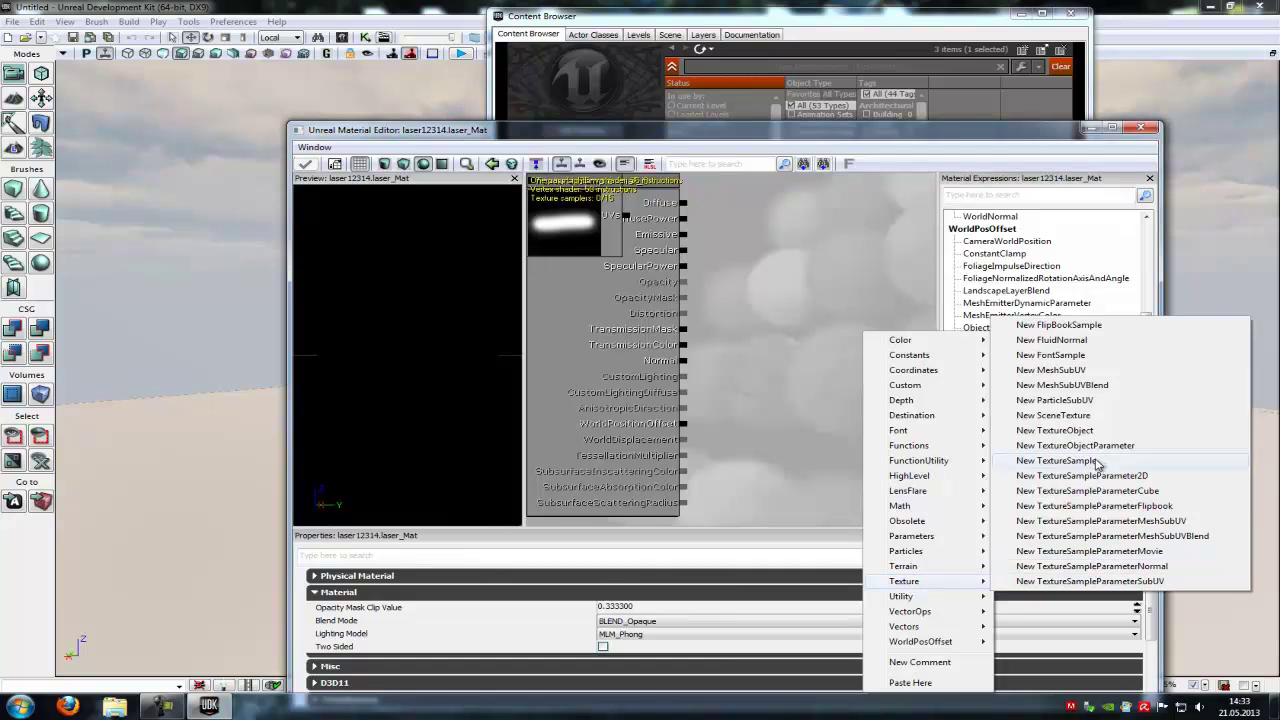
{"action": "left_click", "coordinate": [1100, 464]}
- Move the laser and floor normal map texture samples into free space beside the material node, one above the other
{"action": "left_click_drag", "start_coordinate": [852, 326], "coordinate": [766, 337]}
{"action": "left_click_drag", "start_coordinate": [640, 308], "coordinate": [714, 326]}
{"action": "left_click", "coordinate": [558, 261]}
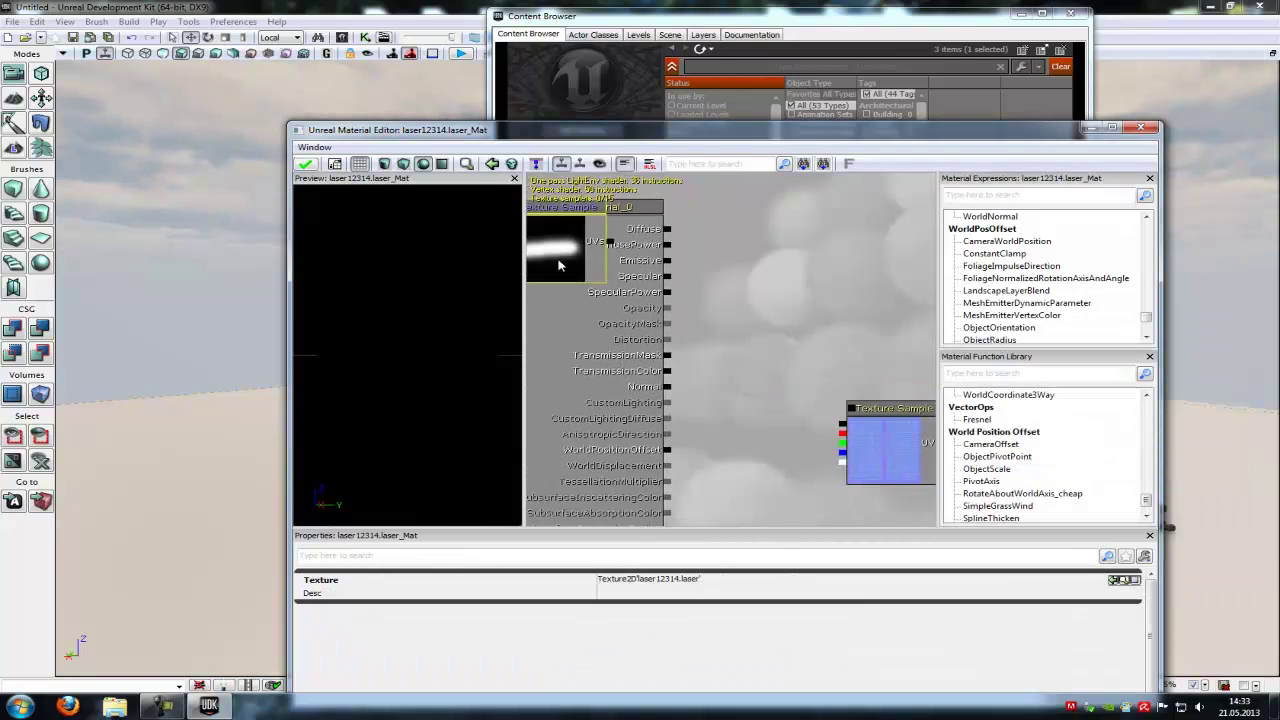
{"action": "left_click_drag", "start_coordinate": [558, 261], "coordinate": [926, 291], "text": "ctrl"}
{"action": "left_click_drag", "start_coordinate": [858, 333], "coordinate": [665, 326]}
{"action": "left_click", "coordinate": [674, 429]}
{"action": "left_click_drag", "start_coordinate": [674, 429], "coordinate": [771, 457], "text": "ctrl"}
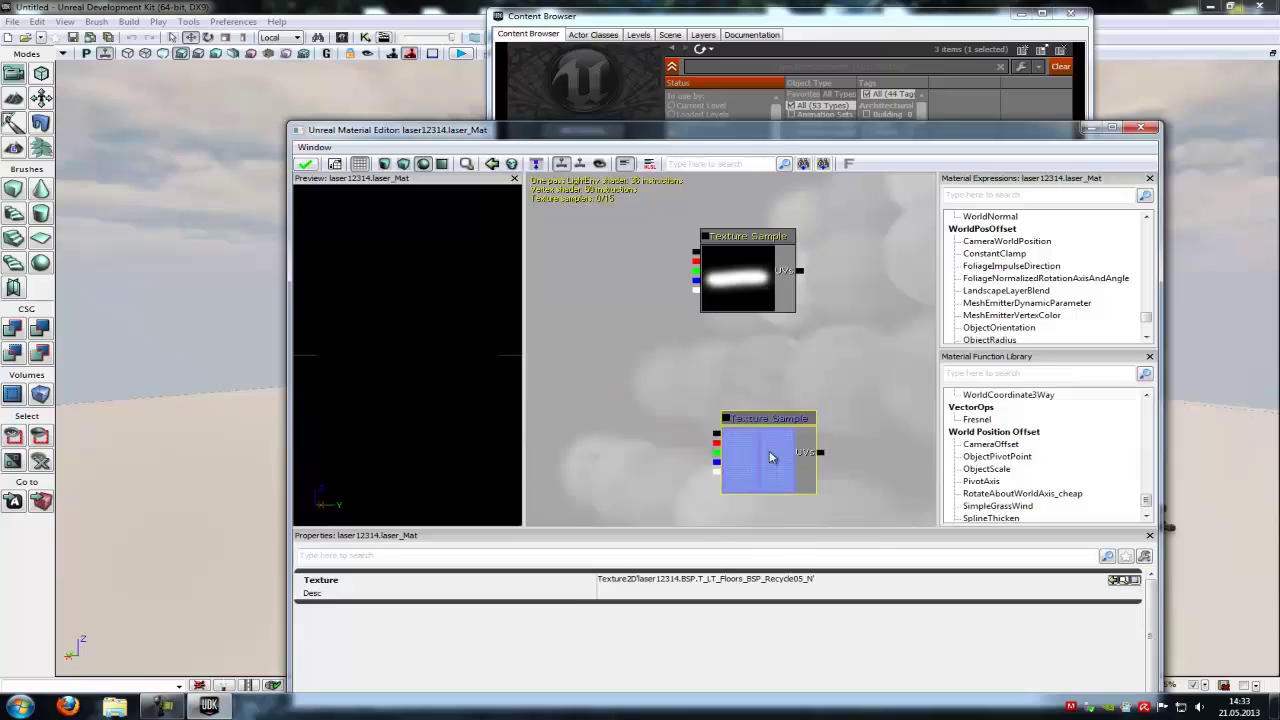
{"action": "left_click_drag", "start_coordinate": [644, 382], "coordinate": [771, 371]}
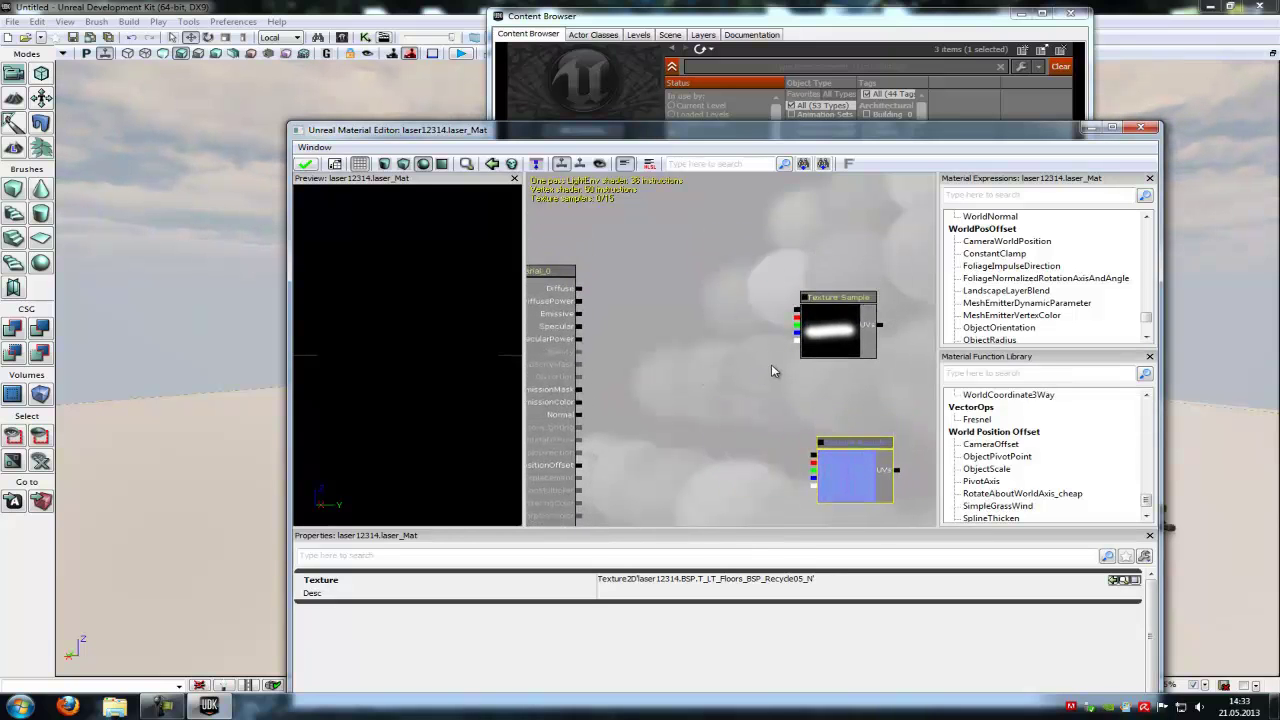
- Add two Multiply nodes between the material node and the texture samples
{"action": "left_click", "coordinate": [1032, 196]}
{"action": "type", "text": "multi"}
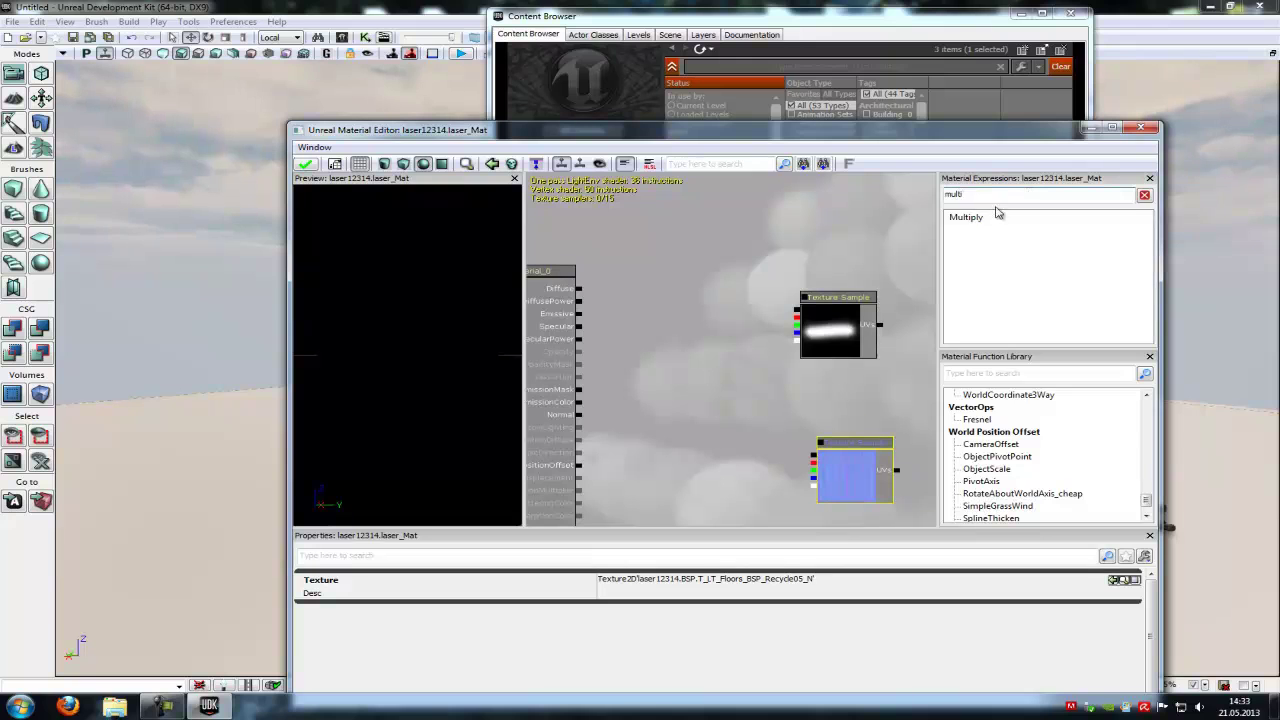
{"action": "left_click", "coordinate": [990, 216]}
{"action": "left_click_drag", "start_coordinate": [667, 463], "coordinate": [667, 463]}
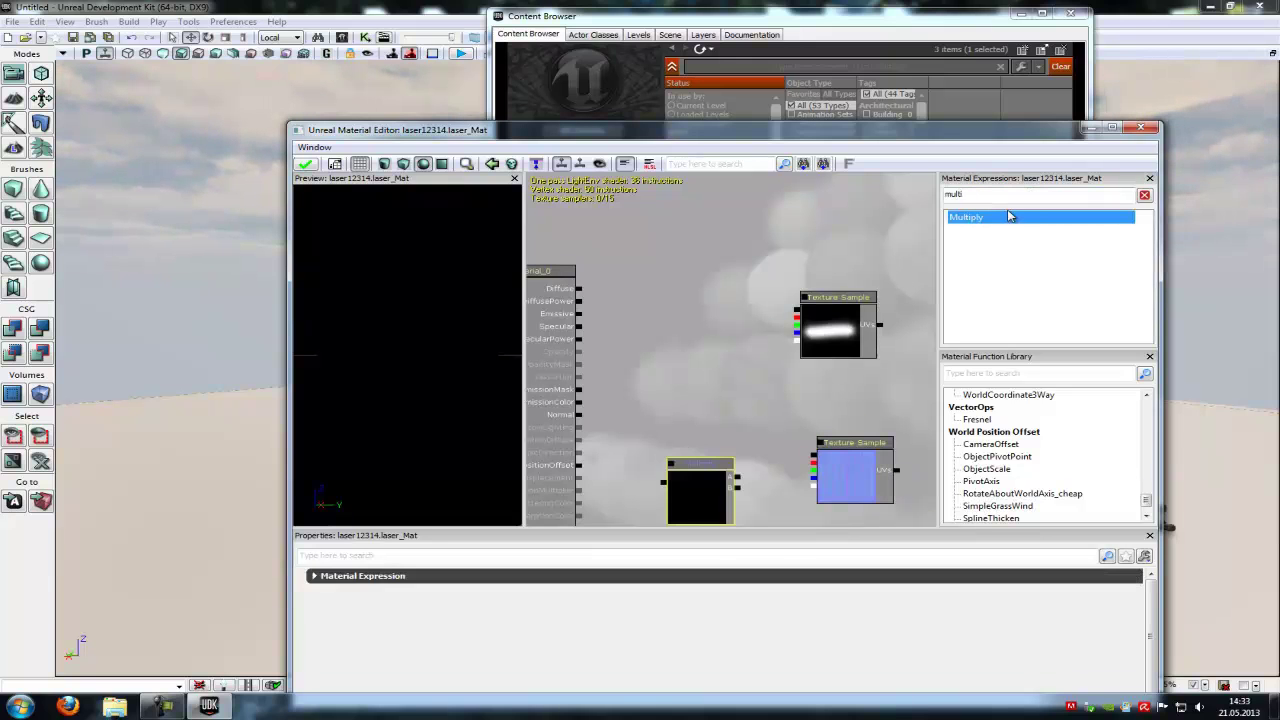
{"action": "left_click_drag", "start_coordinate": [964, 229], "coordinate": [741, 381]}
{"action": "left_click_drag", "start_coordinate": [871, 403], "coordinate": [950, 388]}
- Connect the lower Multiply to the material's Emissive input and the upper Multiply to the lower one's A input
{"action": "left_click_drag", "start_coordinate": [746, 469], "coordinate": [661, 303]}
{"action": "left_click_drag", "start_coordinate": [769, 343], "coordinate": [692, 300]}
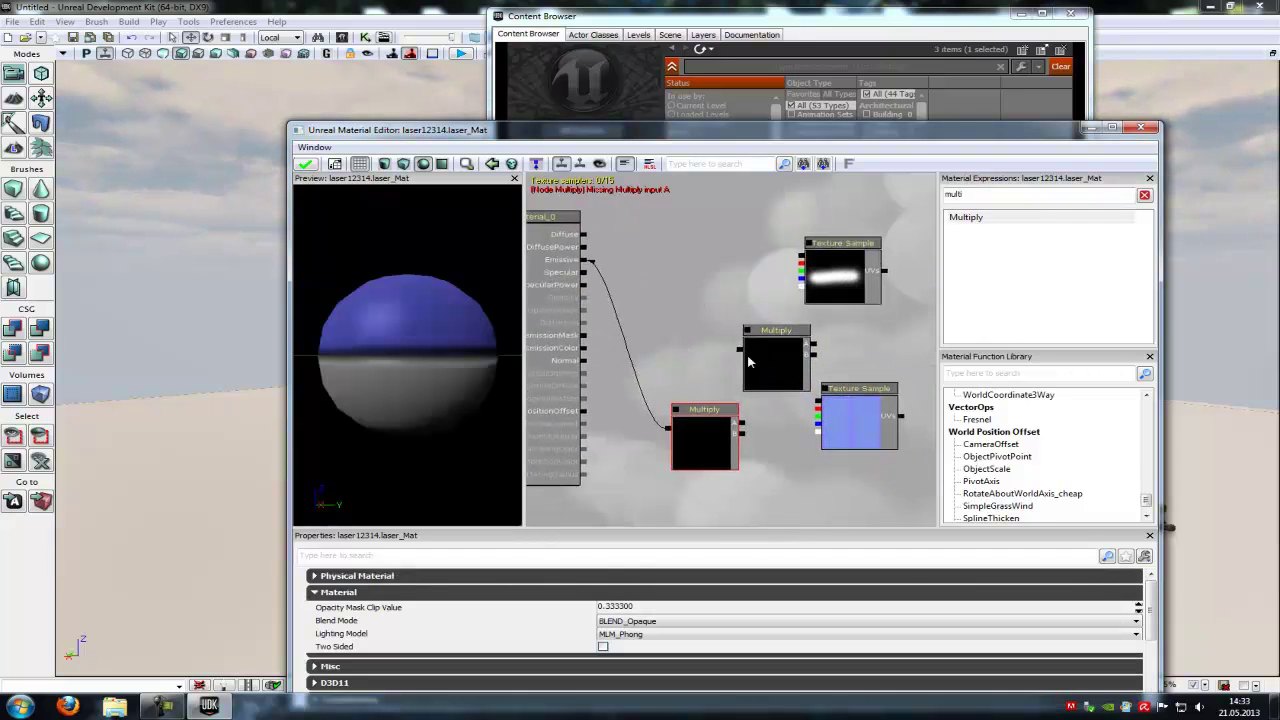
{"action": "left_click_drag", "start_coordinate": [740, 390], "coordinate": [742, 423]}
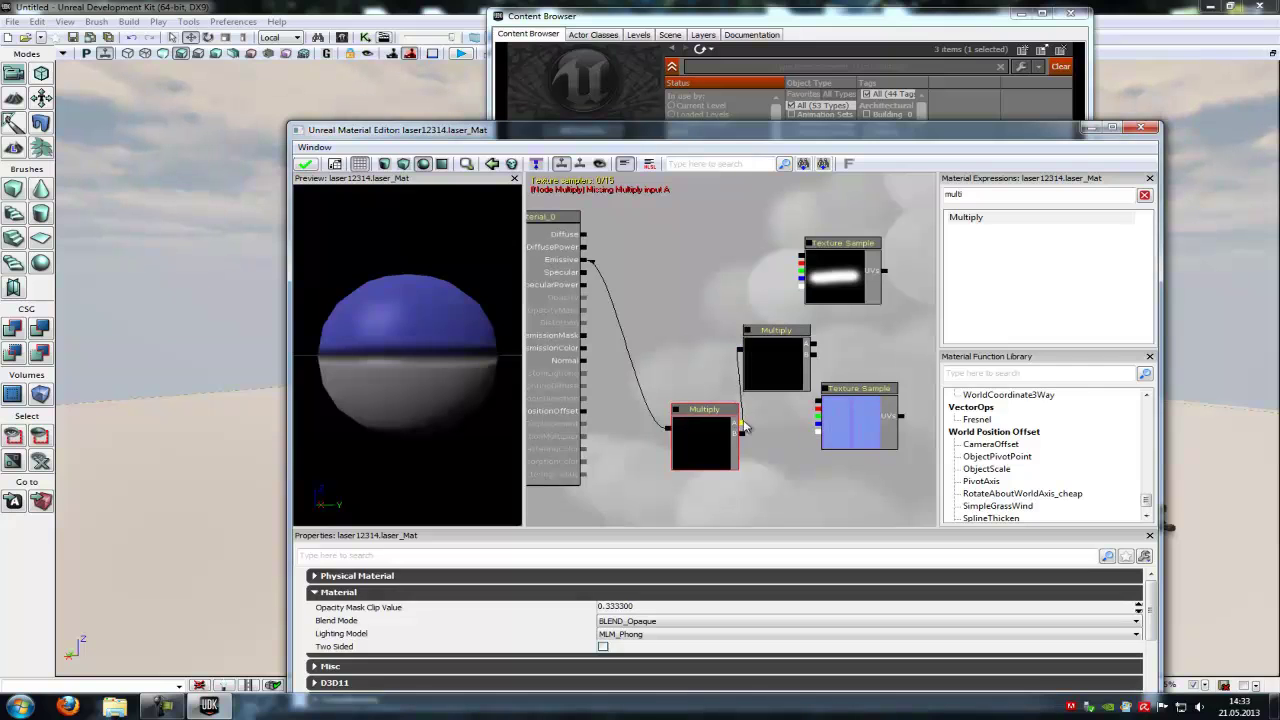
- Reposition the laser texture sample and connect its RGB output to the upper Multiply's B input
{"action": "left_click", "coordinate": [837, 277]}
{"action": "left_click_drag", "start_coordinate": [834, 260], "coordinate": [854, 350], "text": "ctrl"}
{"action": "left_click_drag", "start_coordinate": [722, 350], "coordinate": [724, 265]}
{"action": "left_click_drag", "start_coordinate": [852, 352], "coordinate": [745, 272]}
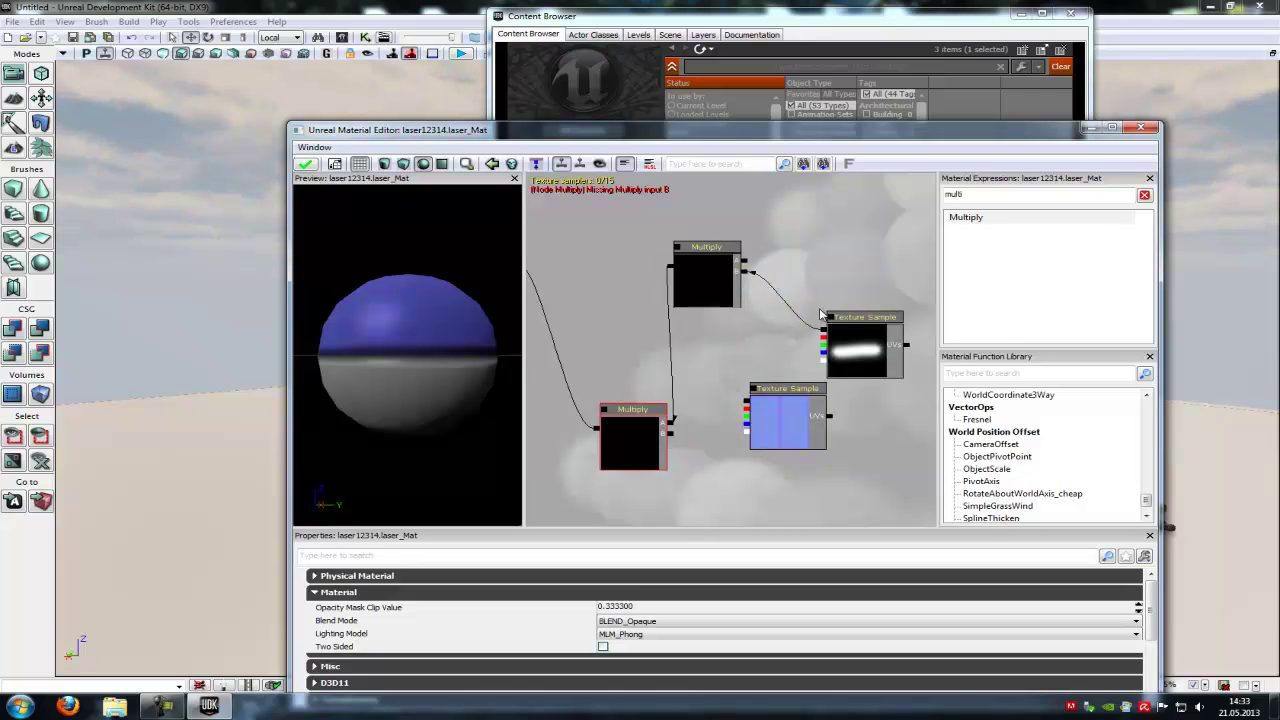
- Reposition the floor normal map sample and connect its RGB output to the lower Multiply's B input
{"action": "left_click", "coordinate": [800, 416]}
{"action": "left_click_drag", "start_coordinate": [799, 397], "coordinate": [843, 418], "text": "ctrl"}
{"action": "left_click_drag", "start_coordinate": [765, 446], "coordinate": [672, 376]}
{"action": "left_click_drag", "start_coordinate": [864, 369], "coordinate": [786, 362]}
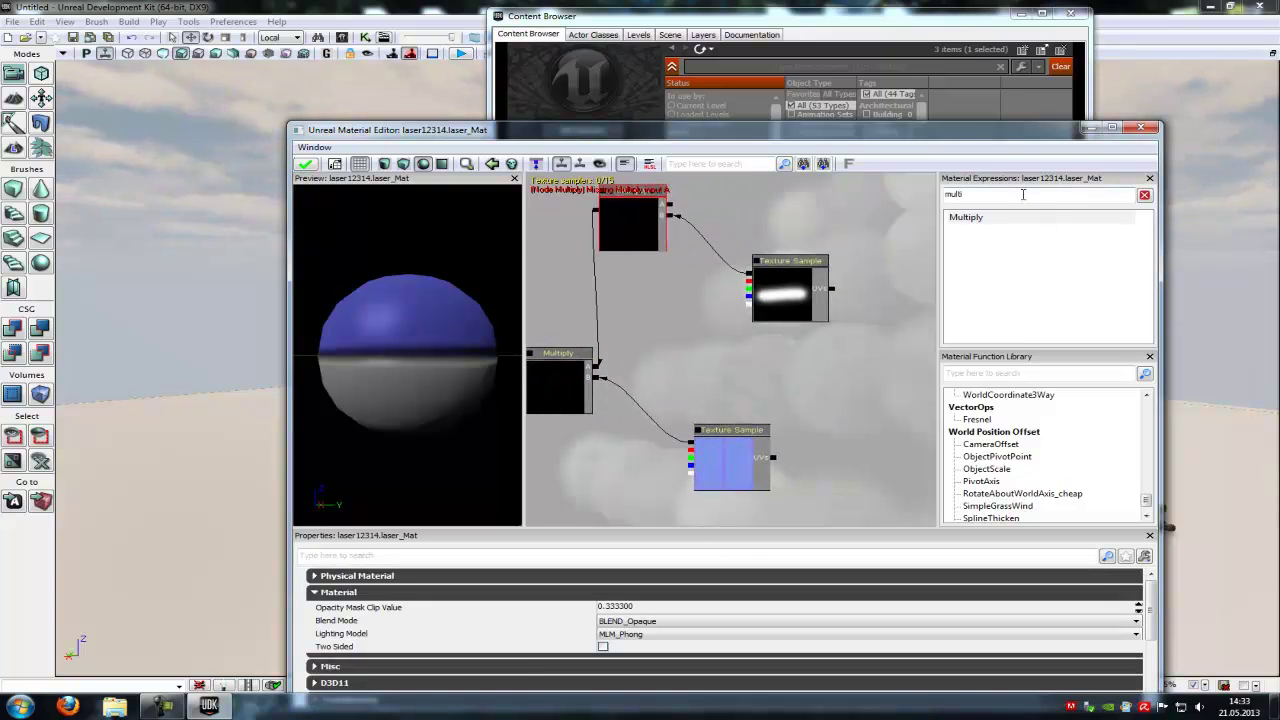
- Add a Panner node and connect it to the UVs input of the floor normal map sample
{"action": "type", "text": "panner"}
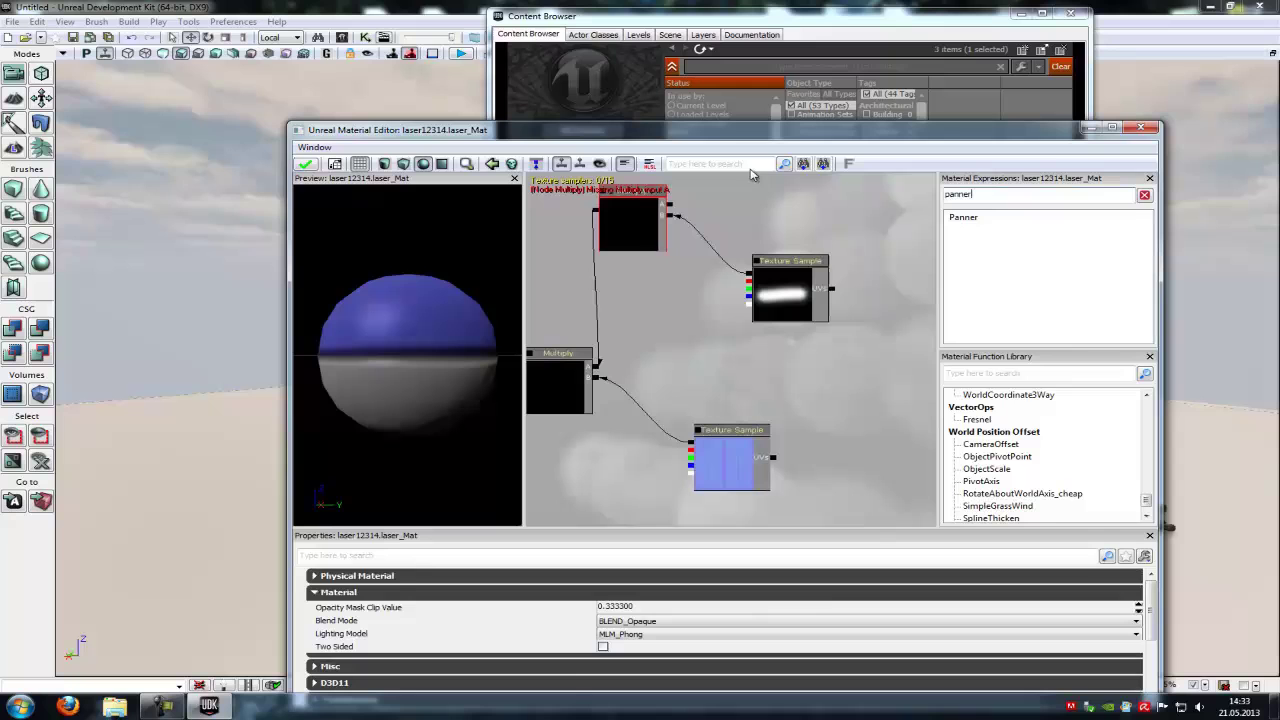
{"action": "left_click", "coordinate": [966, 218]}
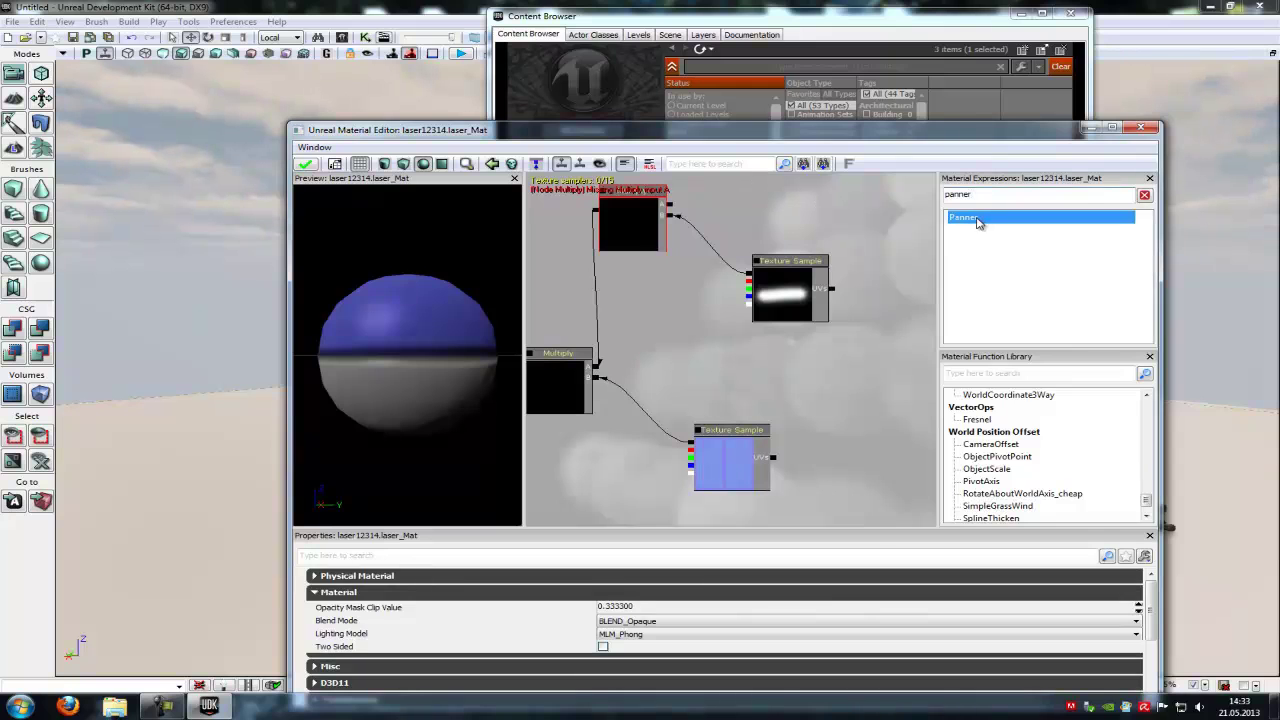
{"action": "left_click", "coordinate": [845, 457]}
{"action": "left_click_drag", "start_coordinate": [720, 421], "coordinate": [790, 445]}
- Set the Panner's Speed X to 0.2 and Speed Y to 0.1
{"action": "left_click", "coordinate": [823, 456]}
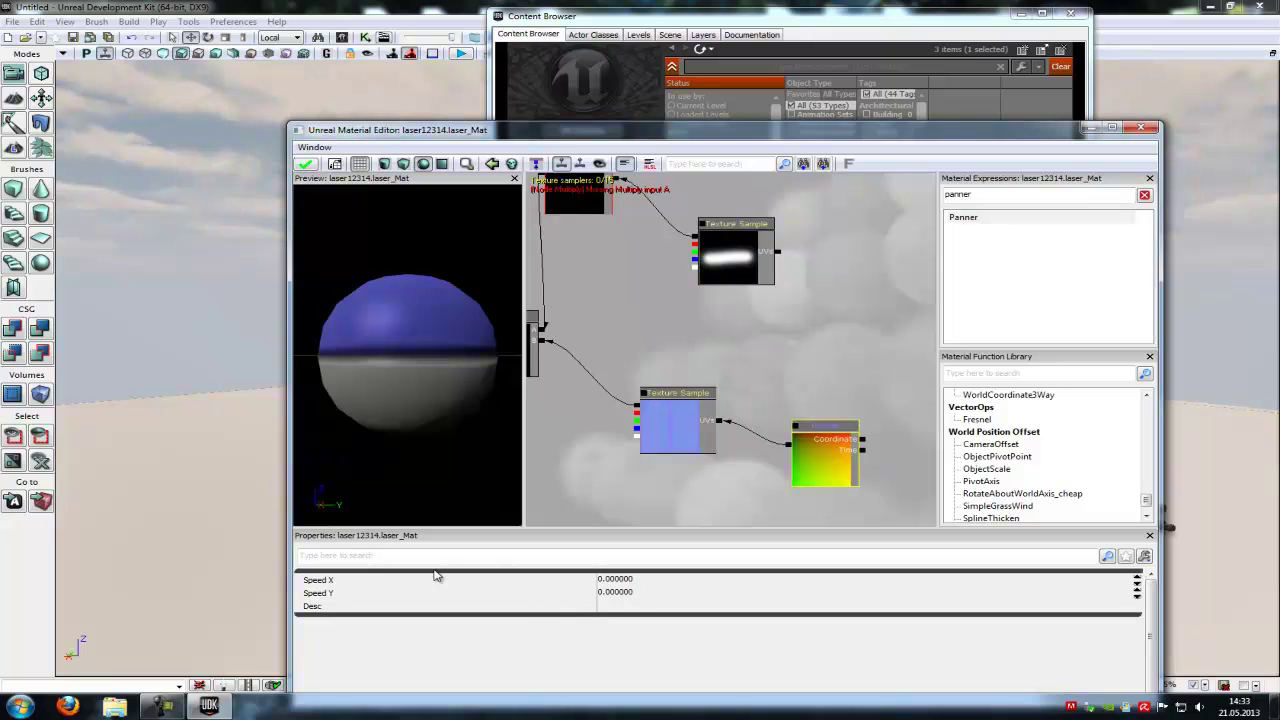
{"action": "left_click", "coordinate": [649, 583]}
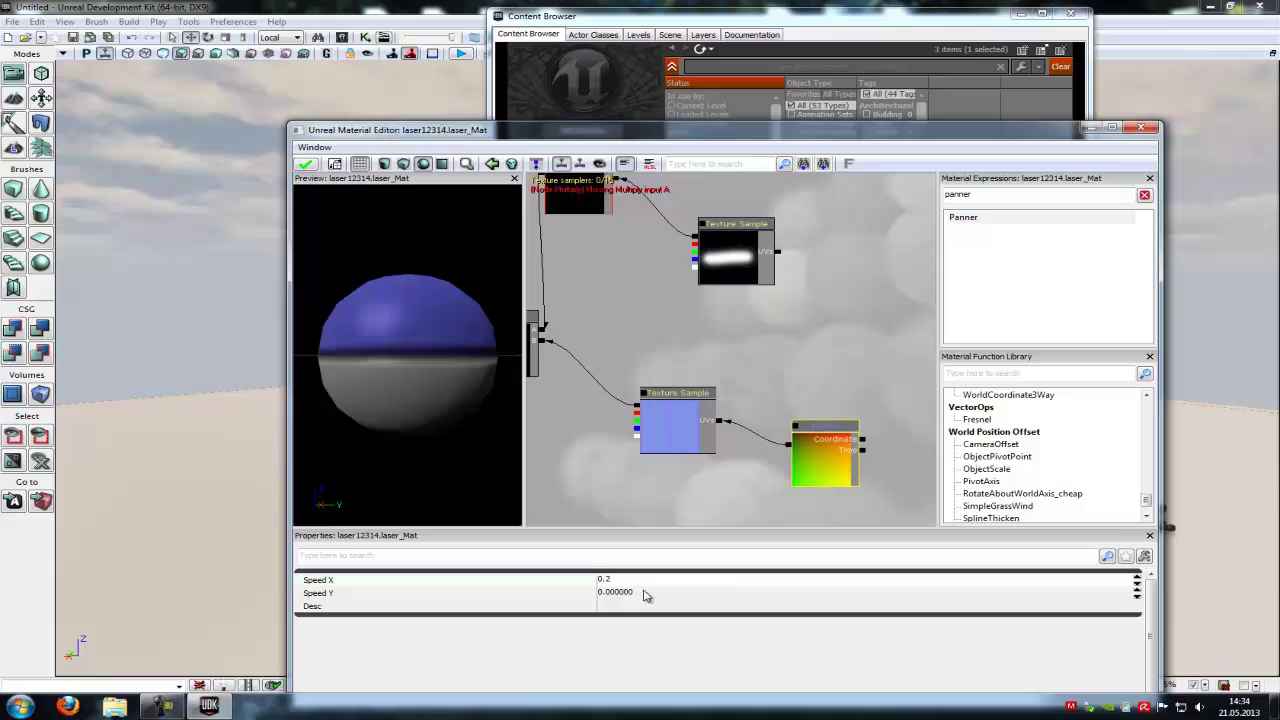
{"action": "left_click", "coordinate": [643, 597]}
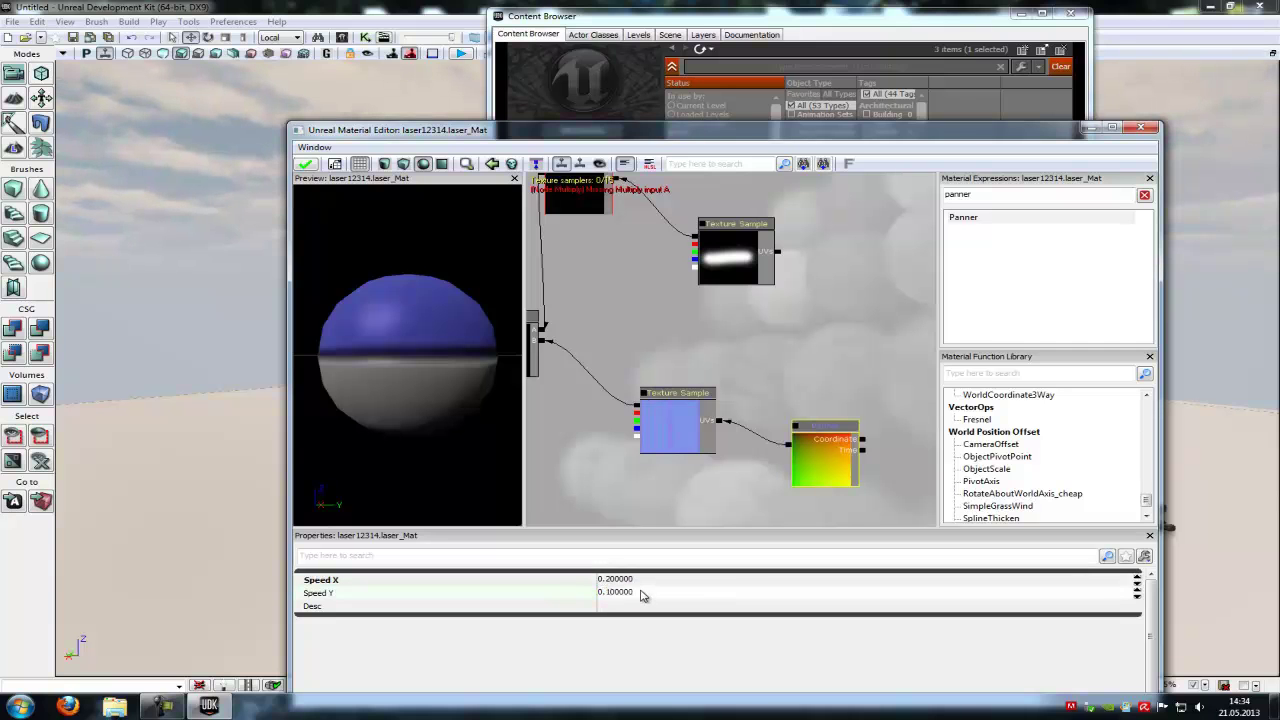
{"action": "key", "text": "Return"}
- Add a TextureCoordinate node beside the Panner and connect it to the Panner's Coordinate input
{"action": "left_click_drag", "start_coordinate": [869, 386], "coordinate": [706, 375]}
{"action": "double_click", "coordinate": [999, 191]}
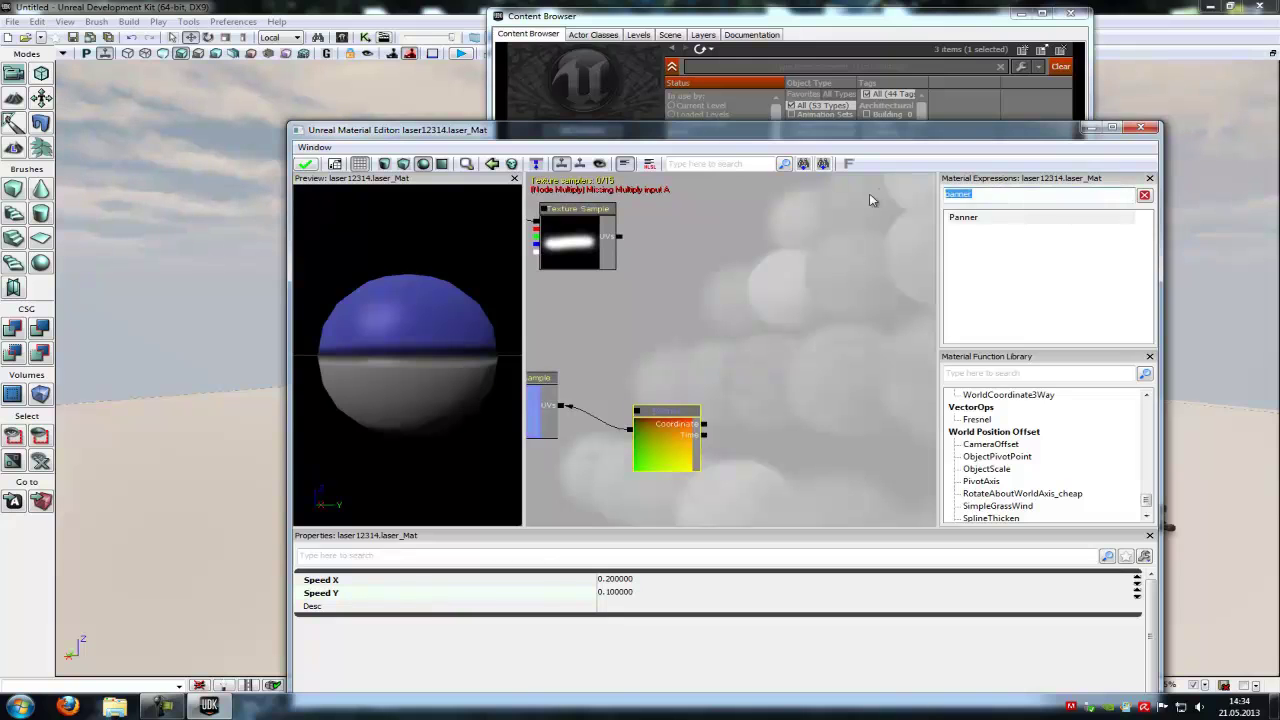
{"action": "type", "text": "col"}
{"action": "key", "text": "BackSpace"}
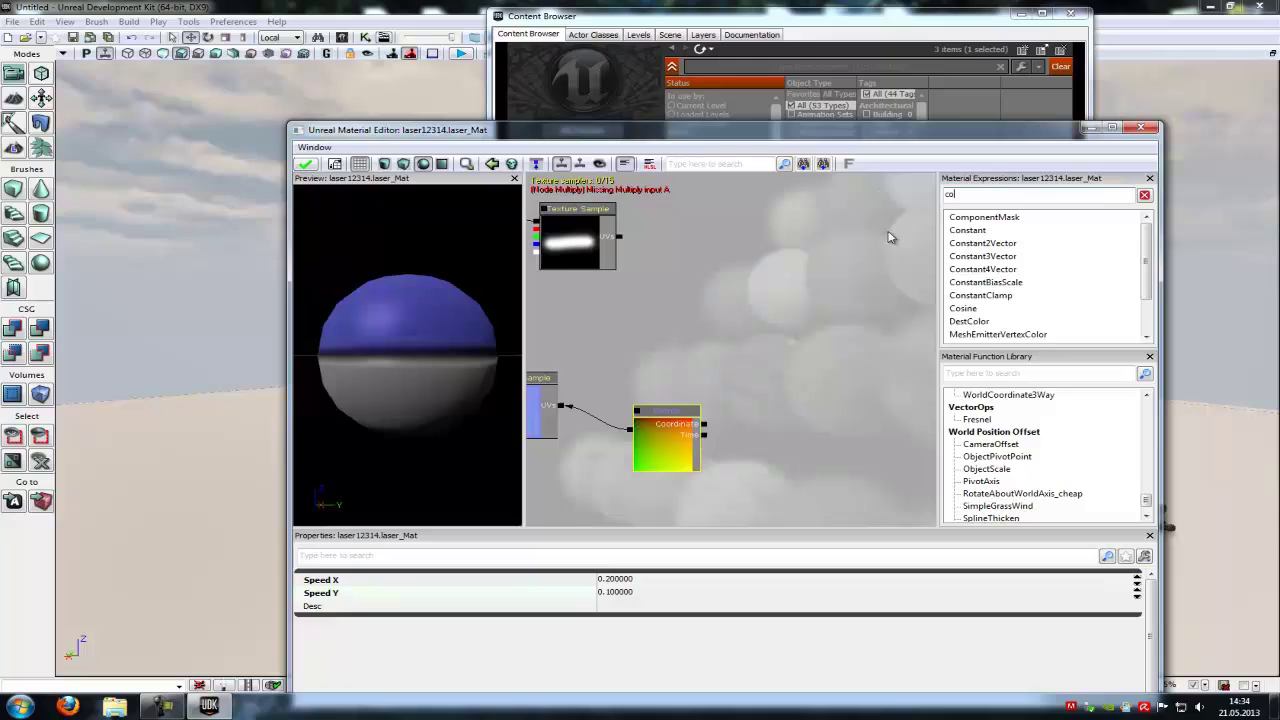
{"action": "type", "text": "r"}
{"action": "key", "text": "BackSpace"}
{"action": "key", "text": "BackSpace"}
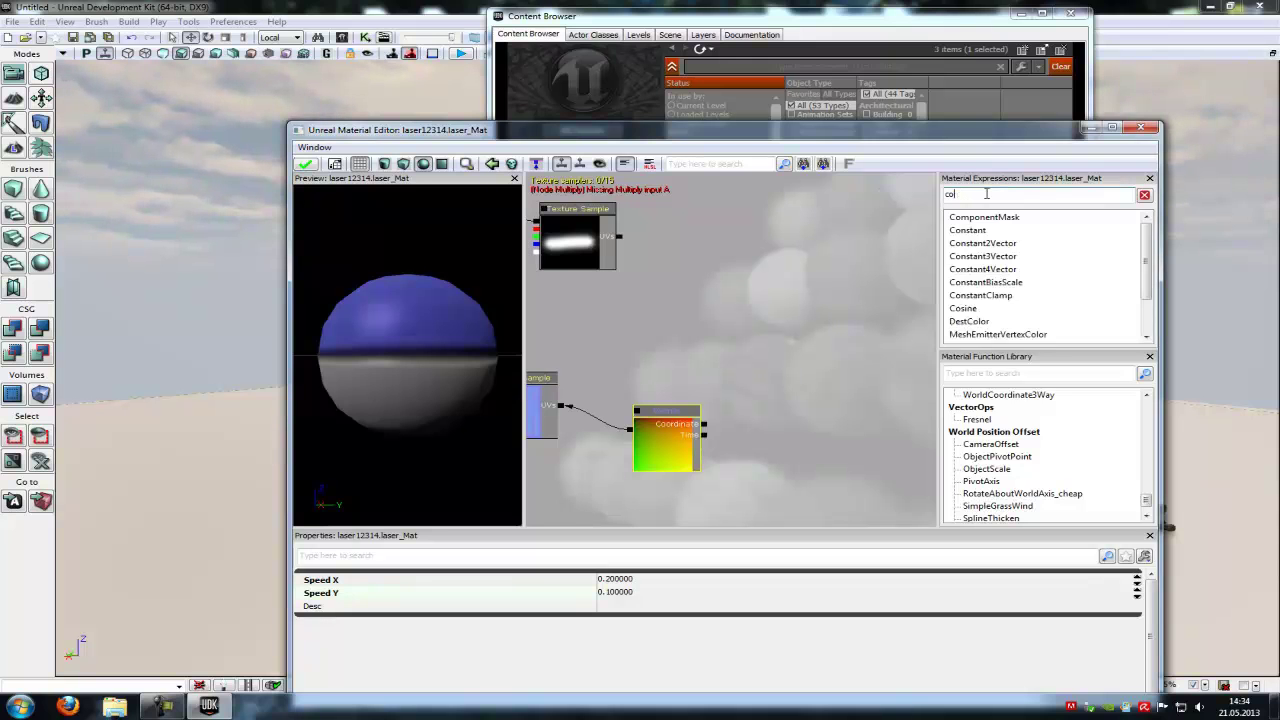
{"action": "type", "text": "ord"}
{"action": "left_click", "coordinate": [990, 231]}
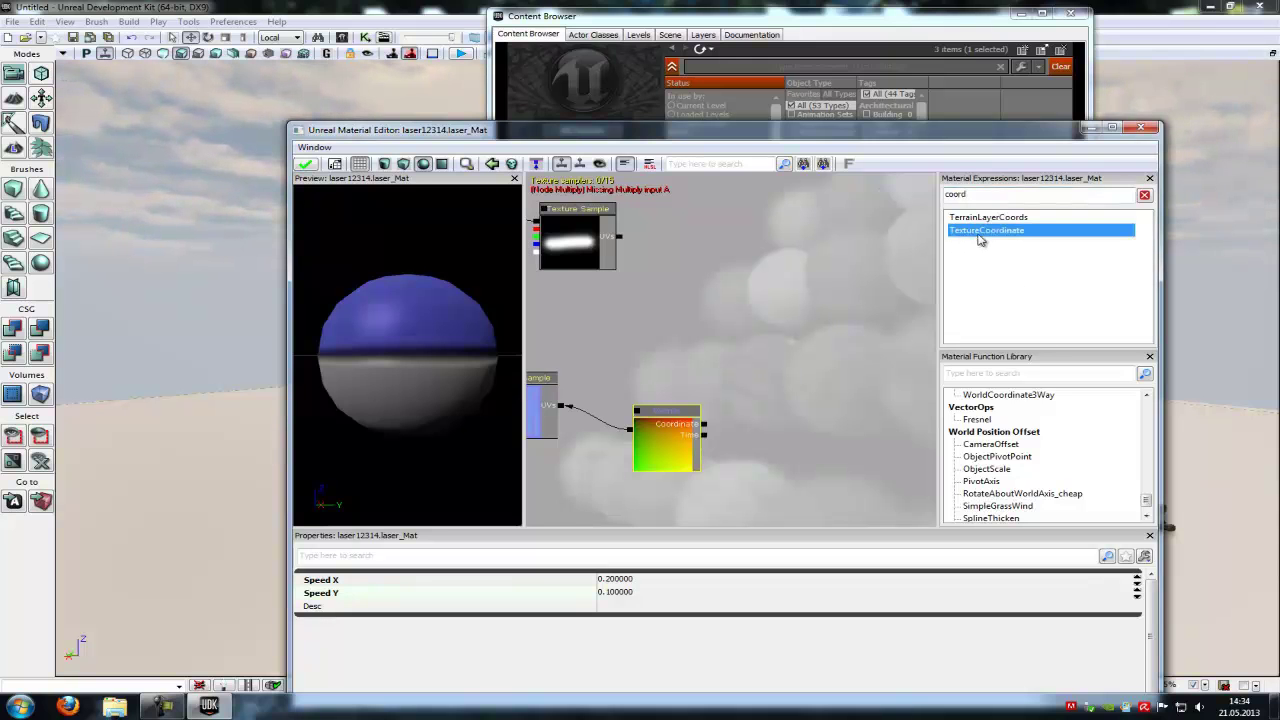
{"action": "left_click_drag", "start_coordinate": [897, 296], "coordinate": [812, 424]}
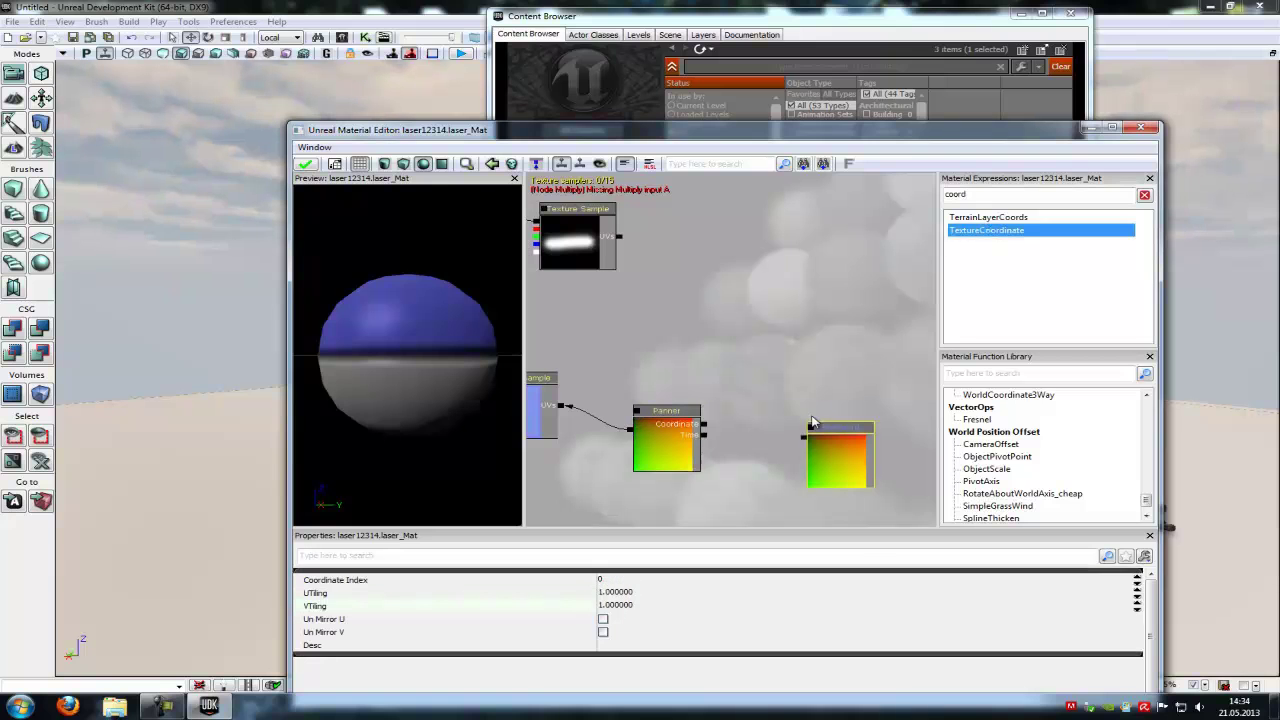
{"action": "left_click_drag", "start_coordinate": [705, 425], "coordinate": [806, 437]}
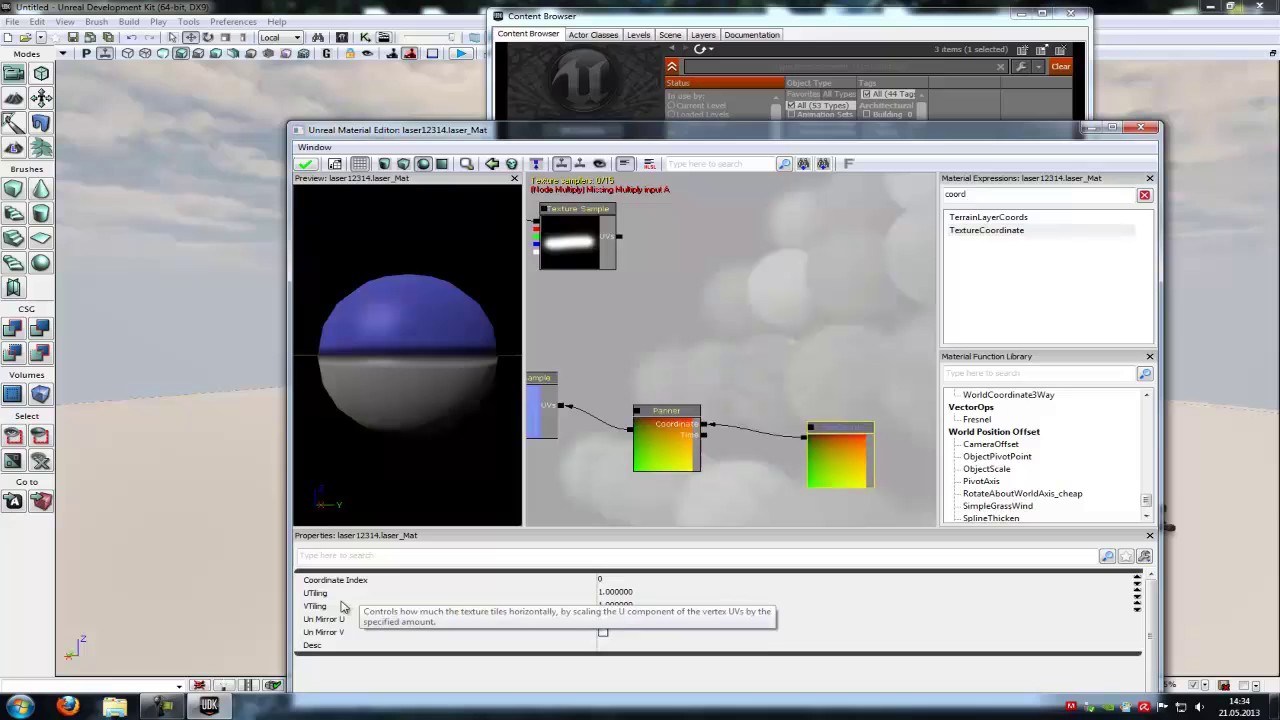
- Set the TextureCoordinate node's UTiling to 2 and VTiling to 2
{"action": "left_click", "coordinate": [628, 594]}
{"action": "type", "text": "2"}
{"action": "key", "text": "Tab"}
{"action": "type", "text": "3"}
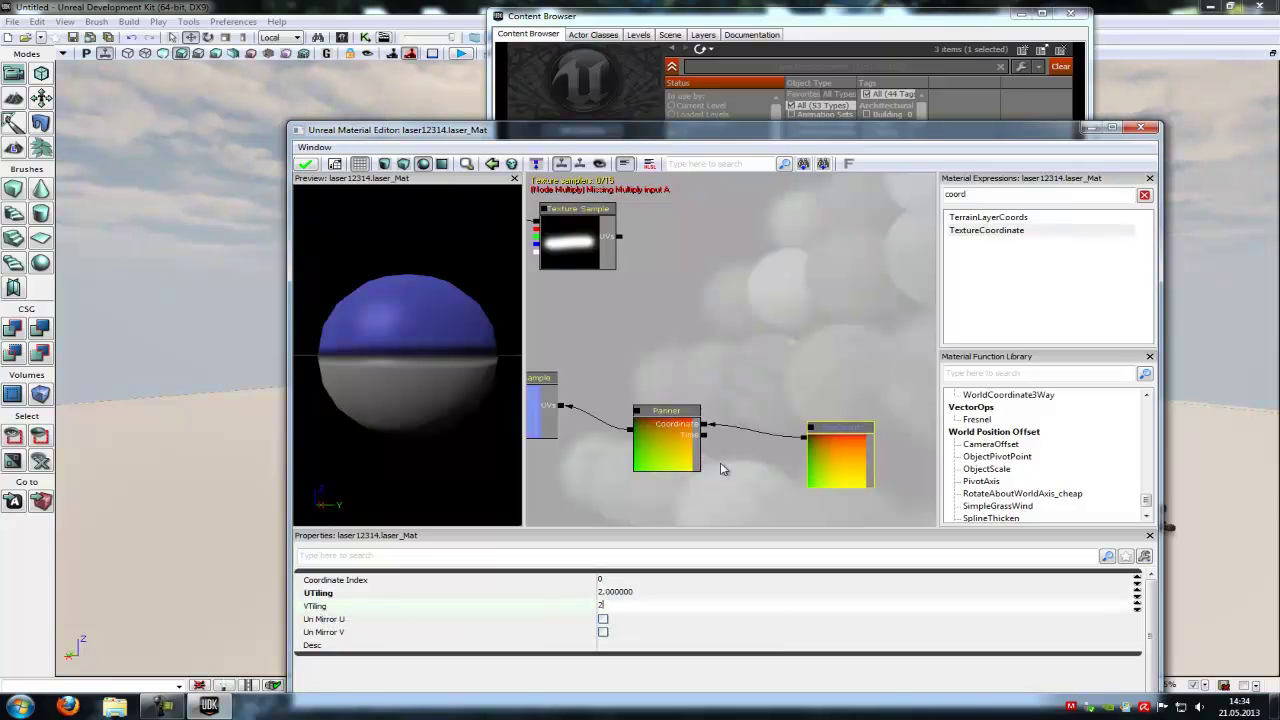
{"action": "left_click", "coordinate": [672, 326]}
- Add a Constant3Vector node above the laser texture sample and connect it to the upper Multiply's A input
{"action": "left_click_drag", "start_coordinate": [672, 326], "coordinate": [740, 337]}
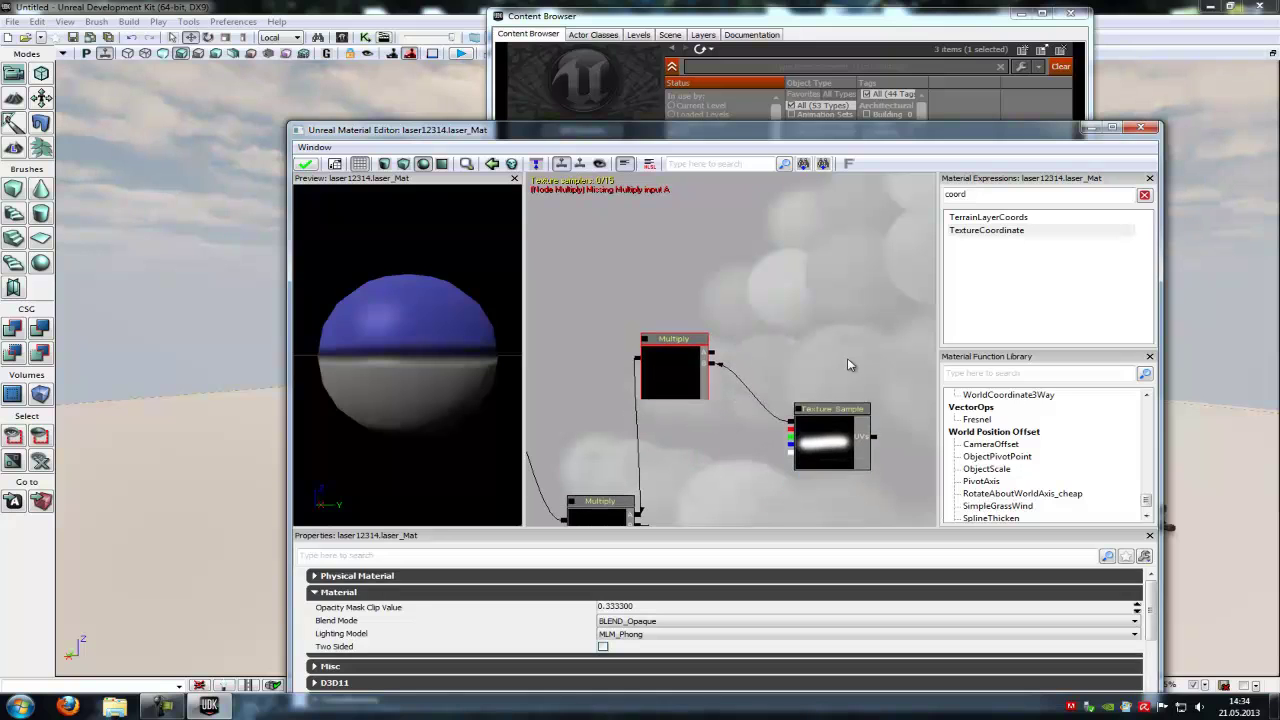
{"action": "left_click", "coordinate": [853, 433]}
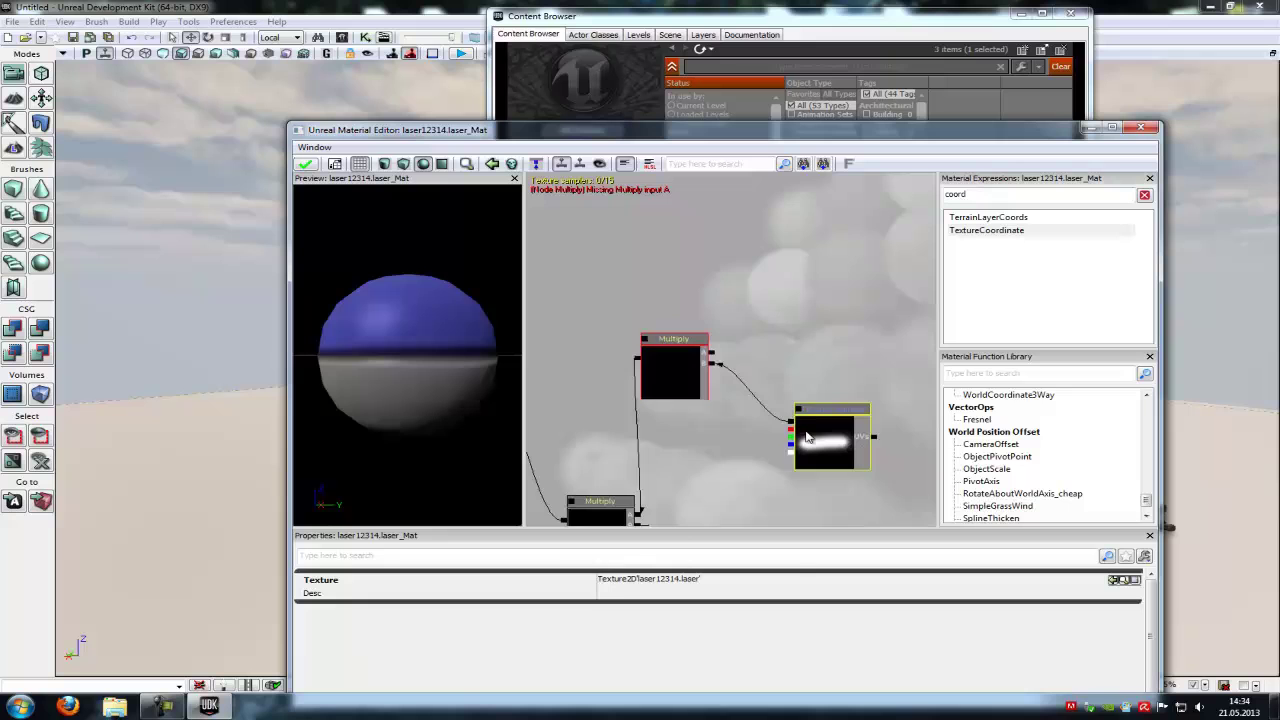
{"action": "left_click_drag", "start_coordinate": [695, 463], "coordinate": [680, 397]}
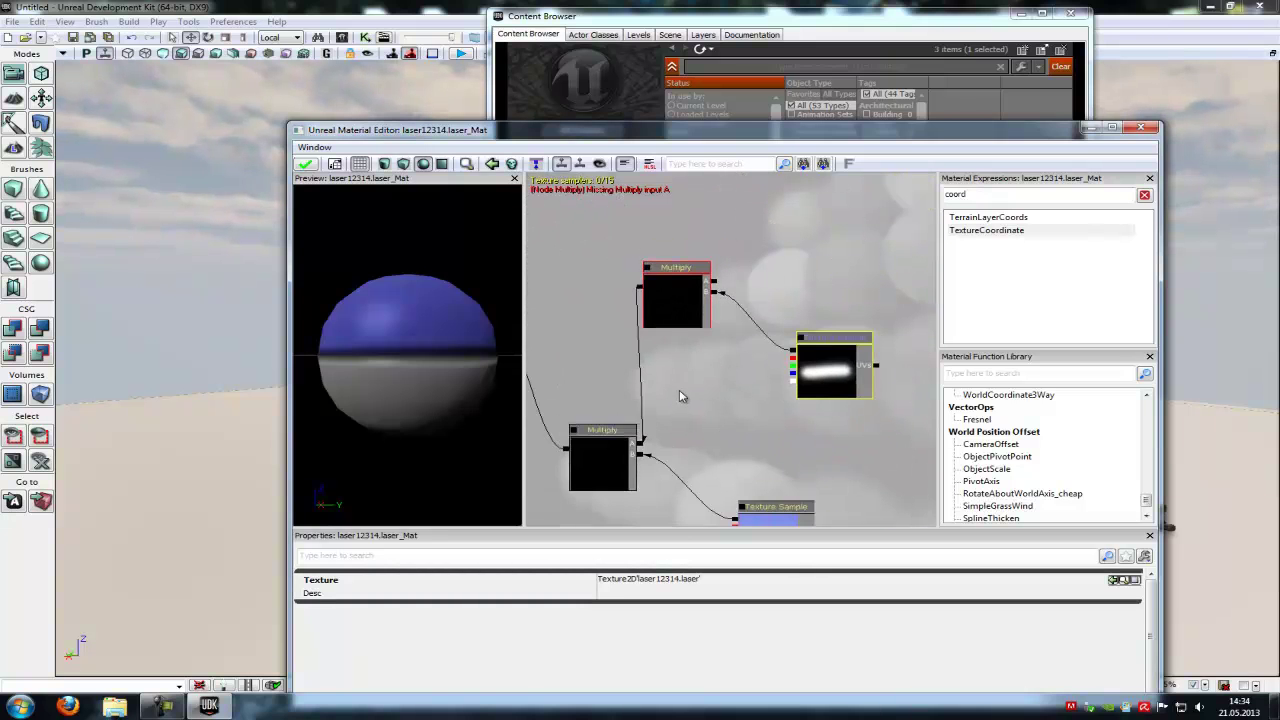
{"action": "left_click_drag", "start_coordinate": [800, 209], "coordinate": [777, 372]}
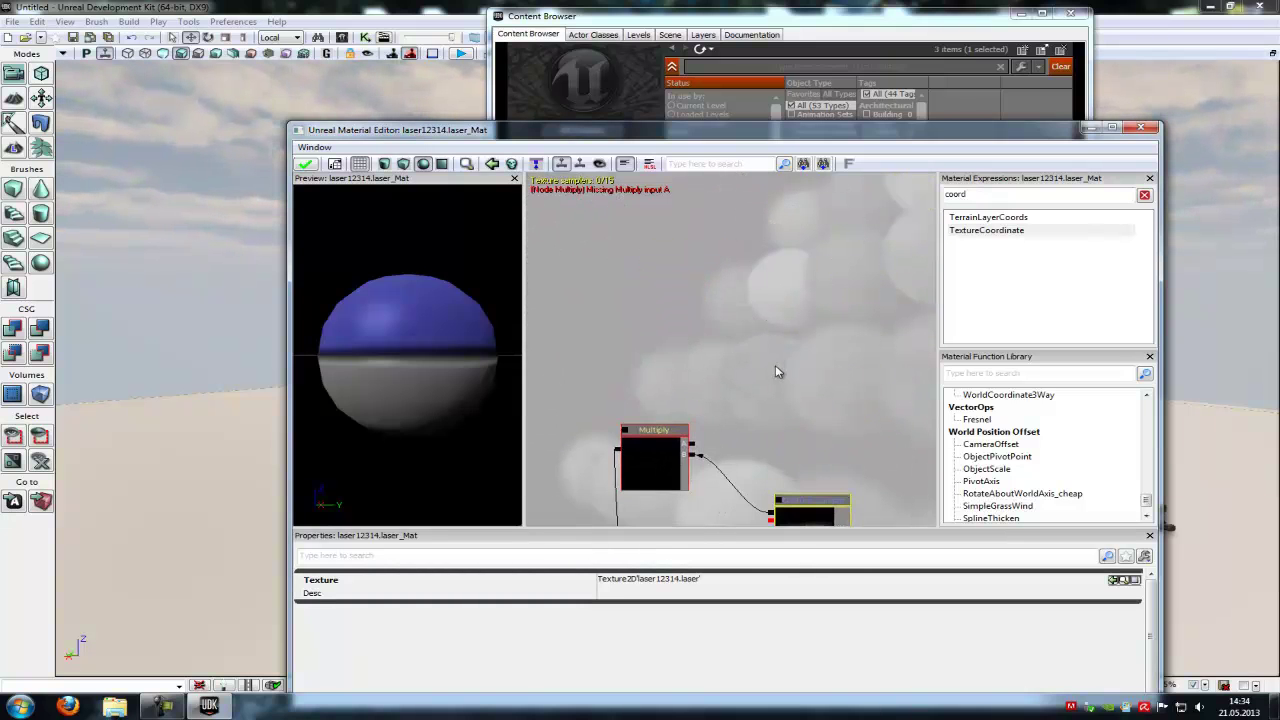
{"action": "left_click_drag", "start_coordinate": [980, 191], "coordinate": [922, 200]}
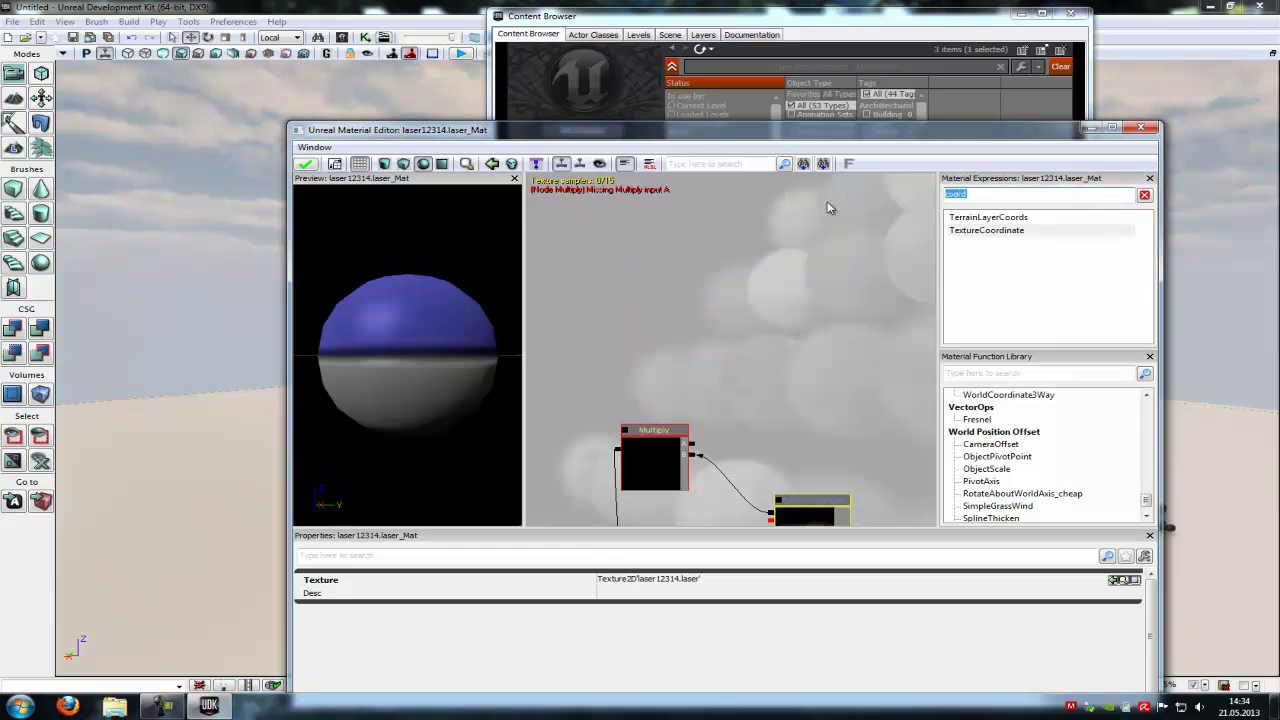
{"action": "type", "text": "con"}
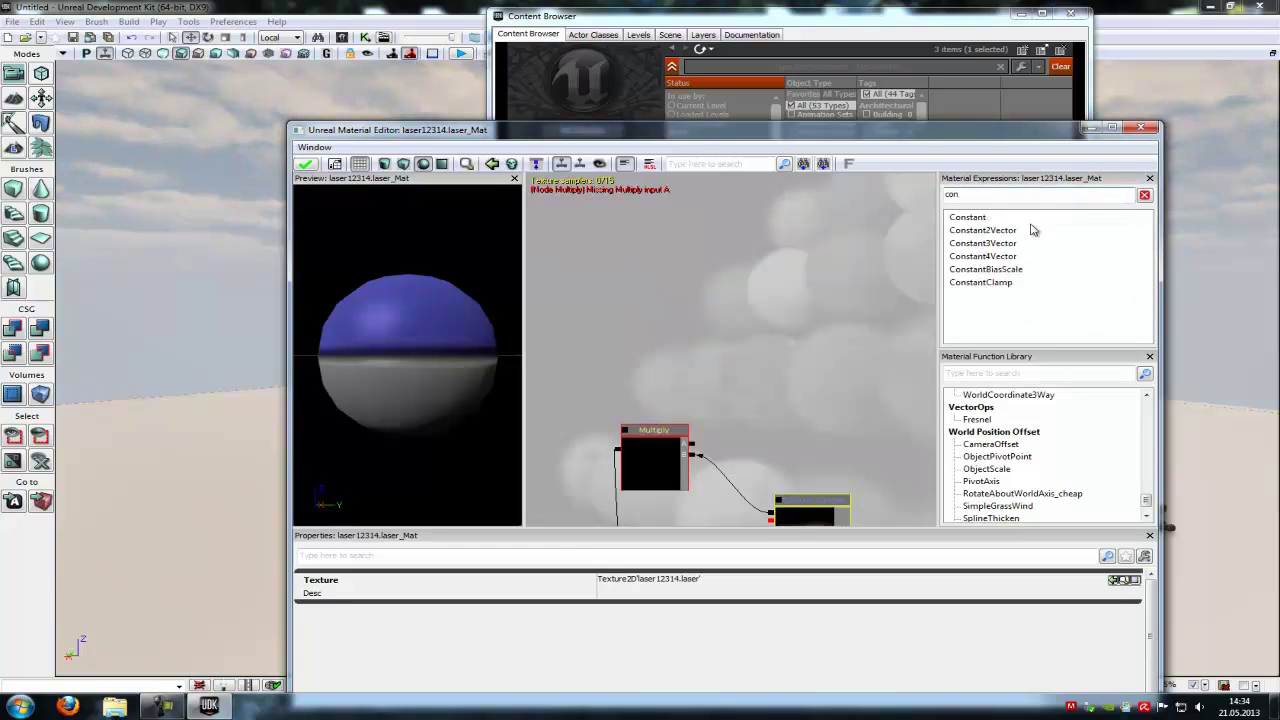
{"action": "left_click_drag", "start_coordinate": [1000, 243], "coordinate": [766, 340]}
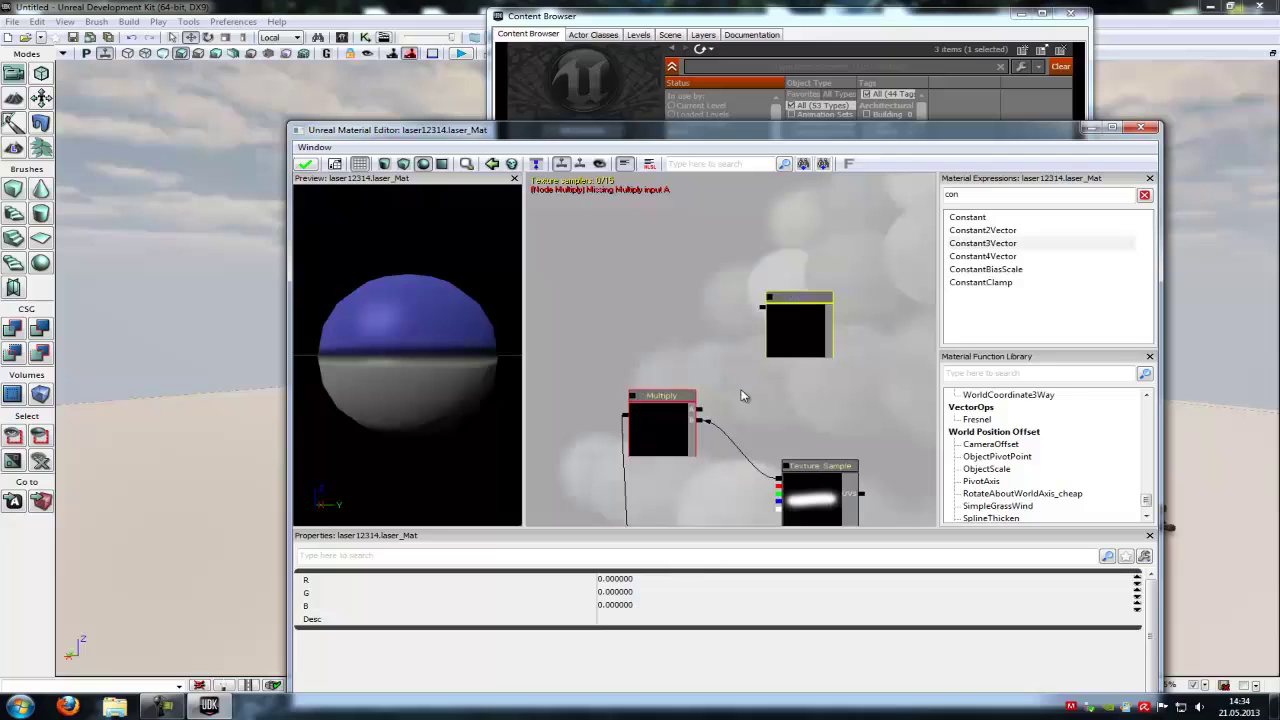
{"action": "left_click_drag", "start_coordinate": [701, 411], "coordinate": [766, 306]}
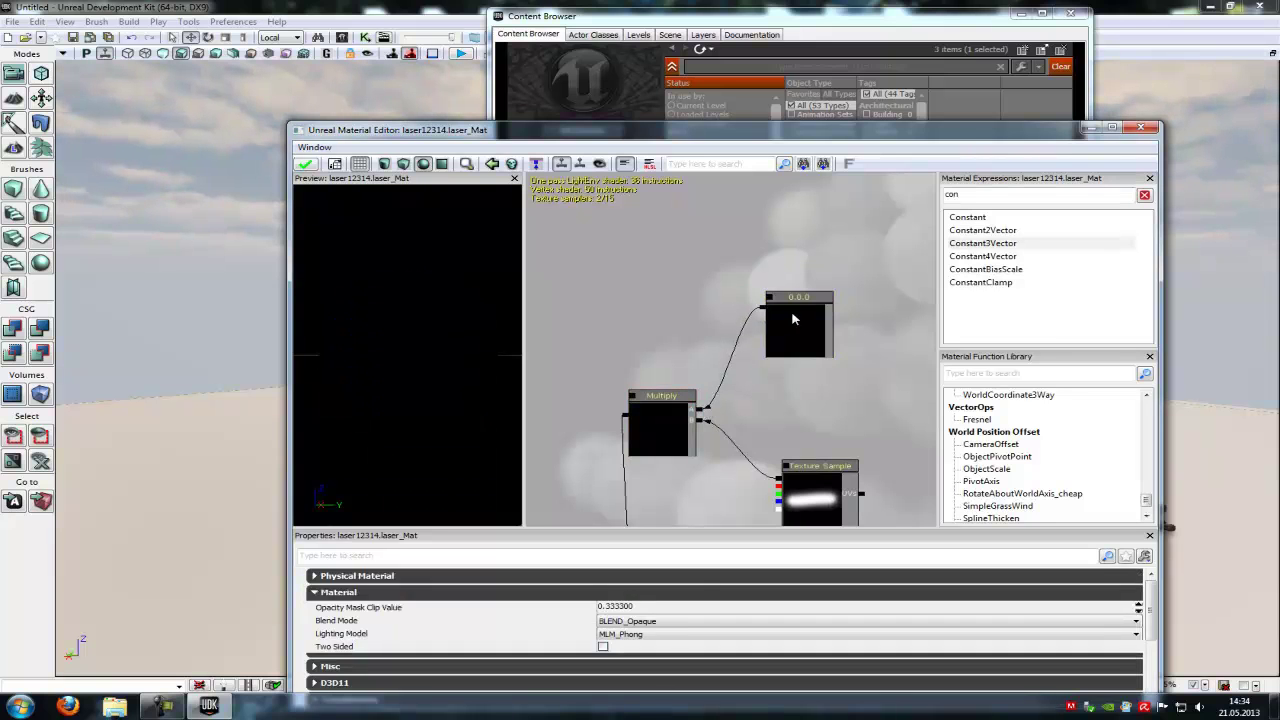
- Try G values of 30, 20 and 1 on the Constant3Vector to compare the green glow
{"action": "left_click", "coordinate": [622, 592]}
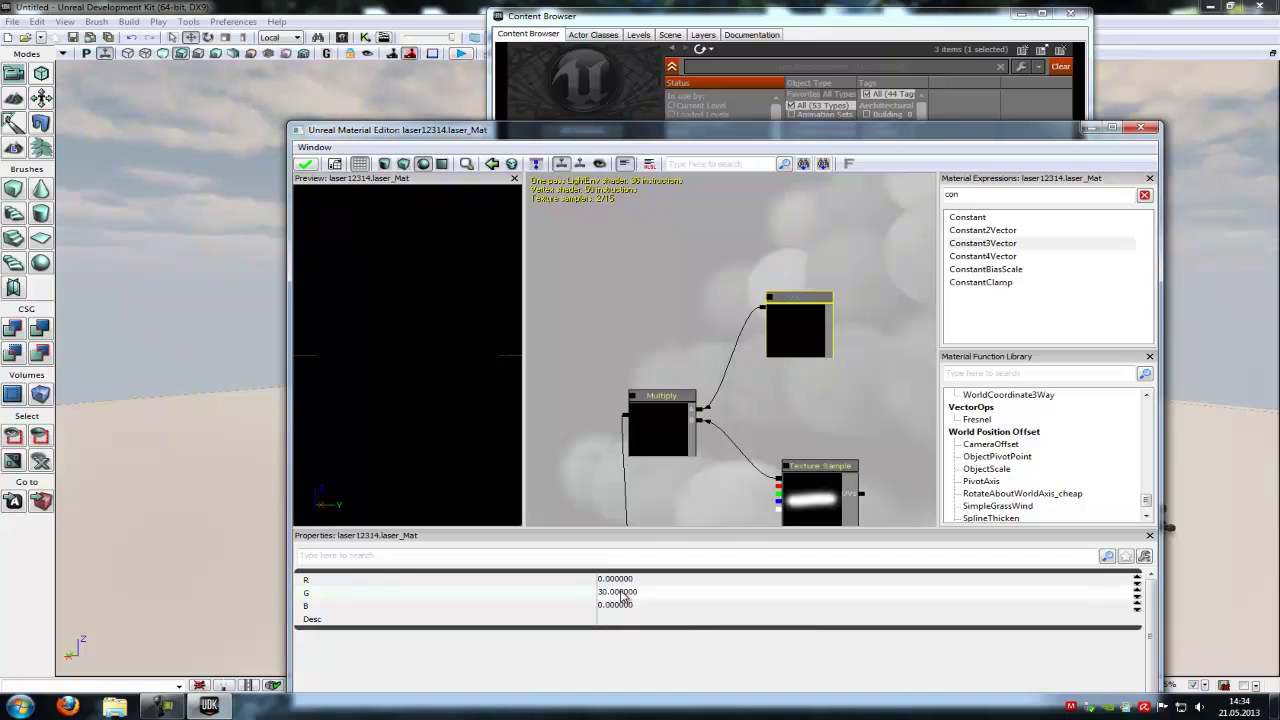
{"action": "left_click", "coordinate": [623, 594]}
{"action": "type", "text": "2"}
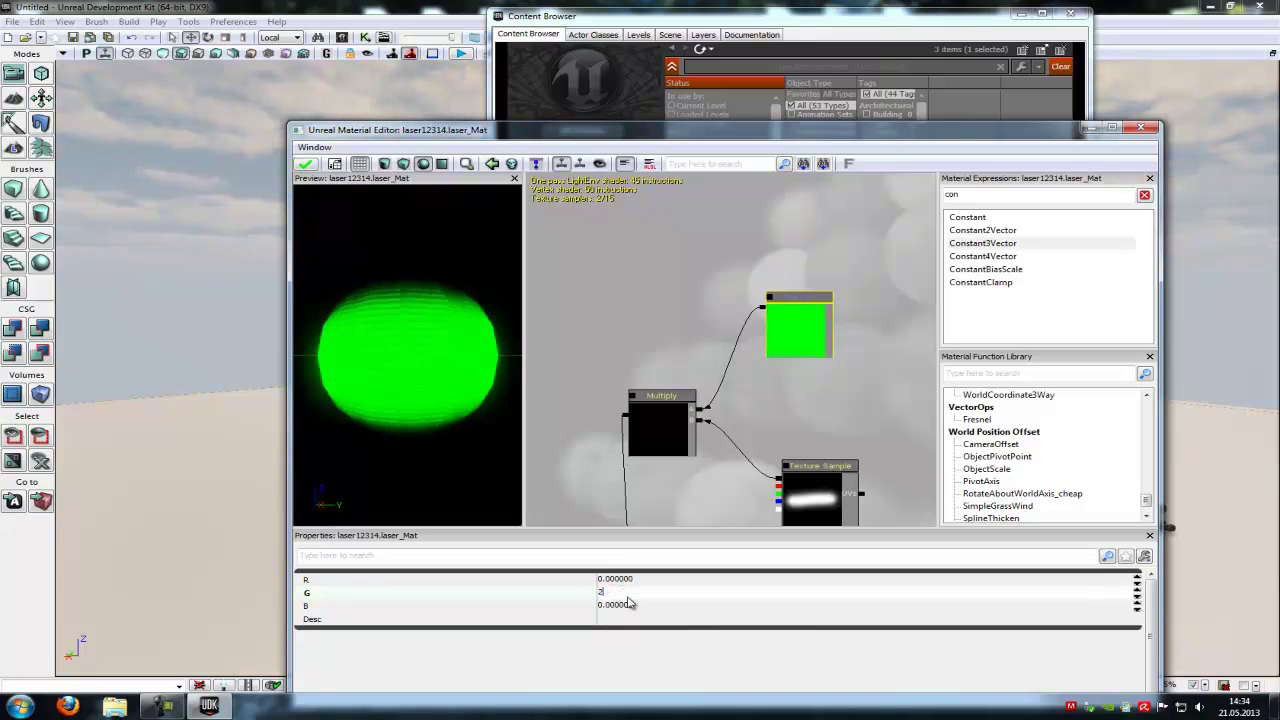
{"action": "type", "text": "0"}
{"action": "key", "text": "Return"}
{"action": "left_click", "coordinate": [626, 592]}
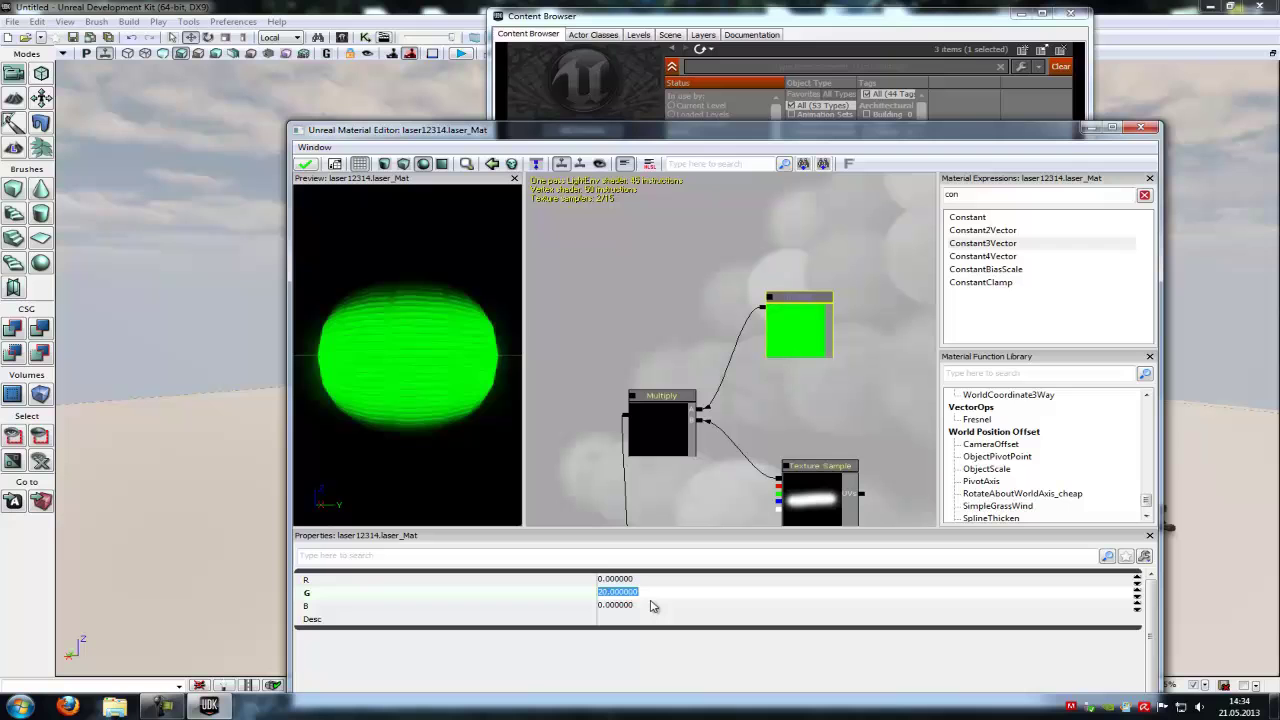
{"action": "type", "text": "1"}
- Set the Constant3Vector's G value to 30
{"action": "left_click", "coordinate": [650, 597]}
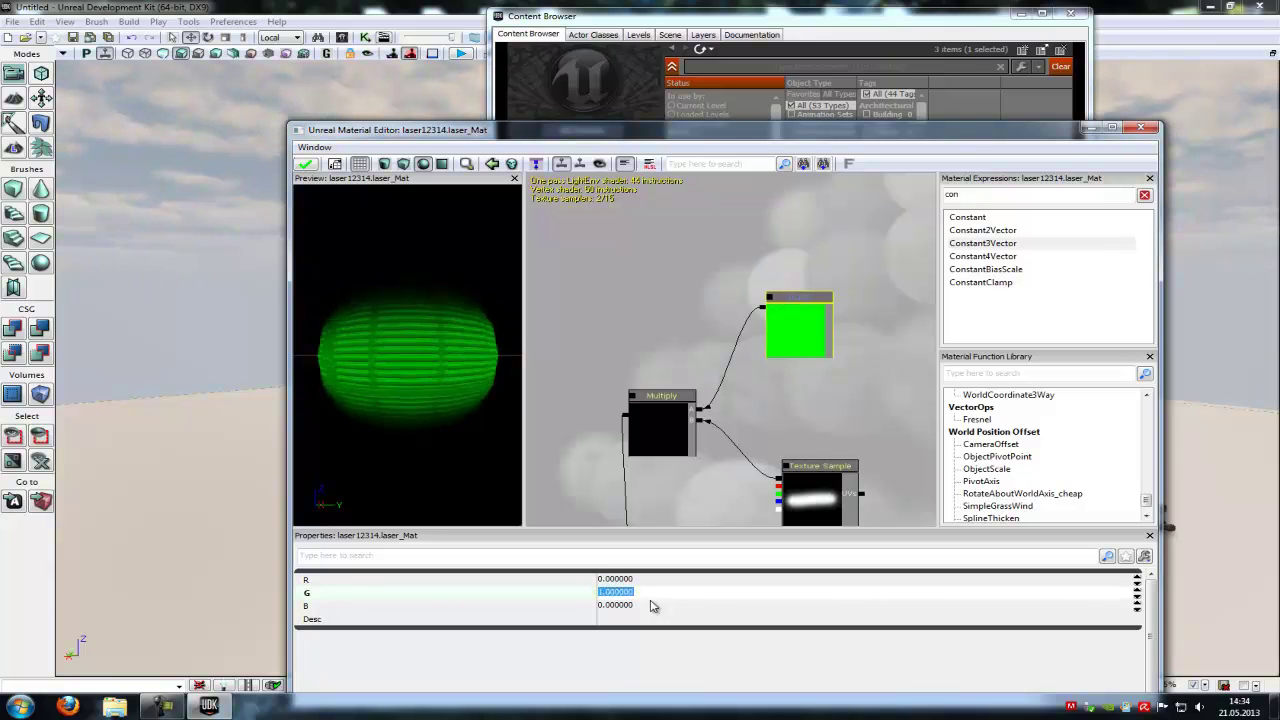
{"action": "type", "text": "39"}
{"action": "key", "text": "BackSpace"}
{"action": "type", "text": "0"}
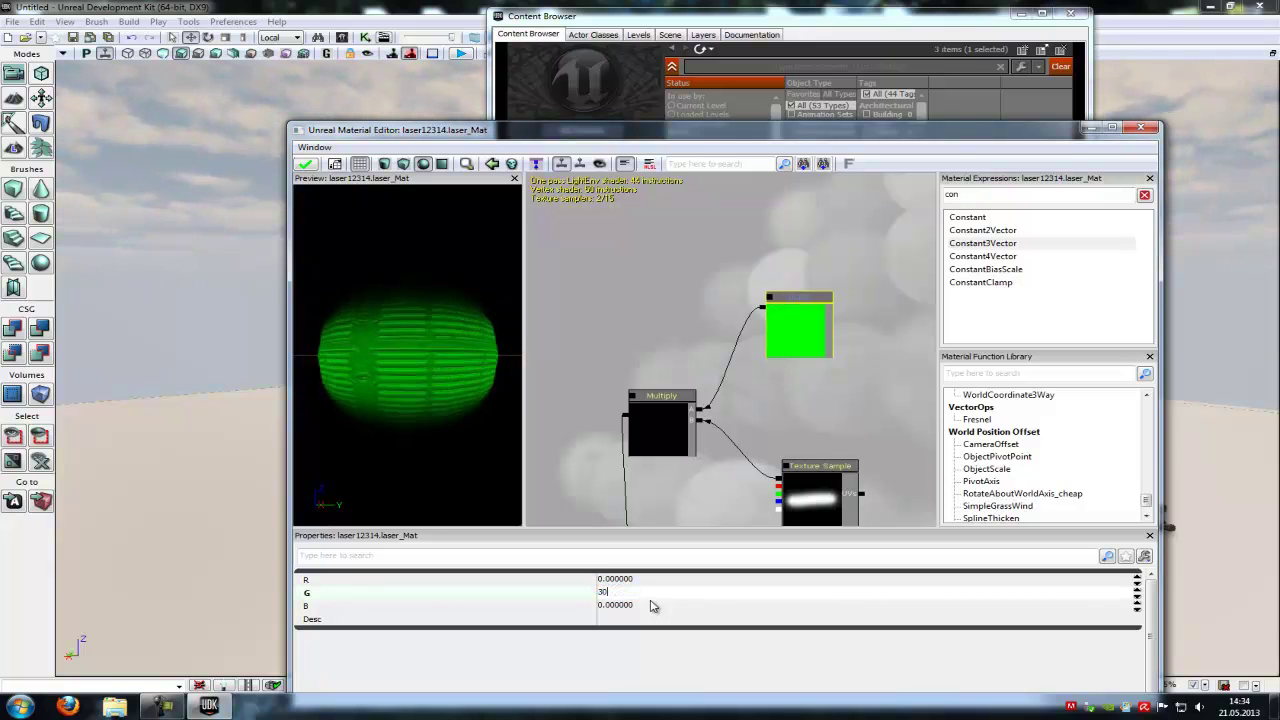
{"action": "key", "text": "Return"}
{"action": "left_click", "coordinate": [650, 600]}
- Set the material's Blend Mode to BLEND_Additive, apply the changes and close the material editor
{"action": "left_click_drag", "start_coordinate": [652, 368], "coordinate": [848, 297]}
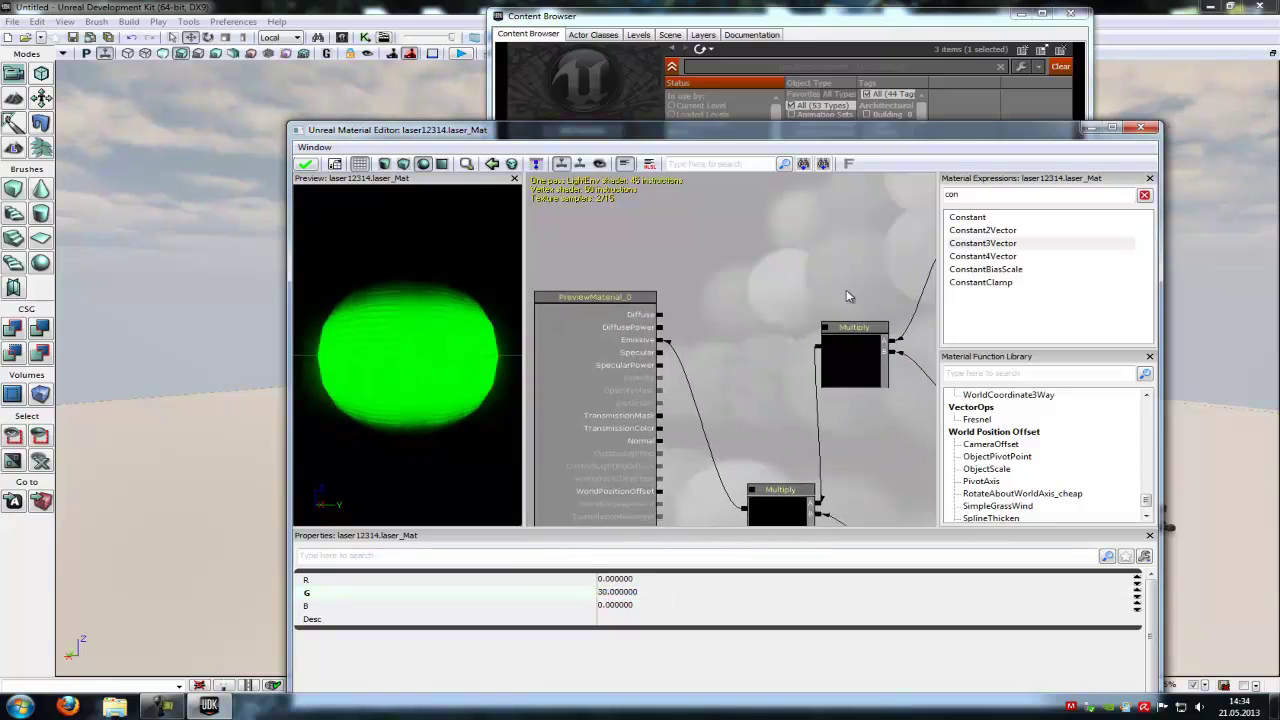
{"action": "scroll", "coordinate": [849, 298], "scroll_direction": "down", "scroll_amount": 3}
{"action": "left_click_drag", "start_coordinate": [869, 372], "coordinate": [873, 315]}
{"action": "left_click", "coordinate": [791, 277]}
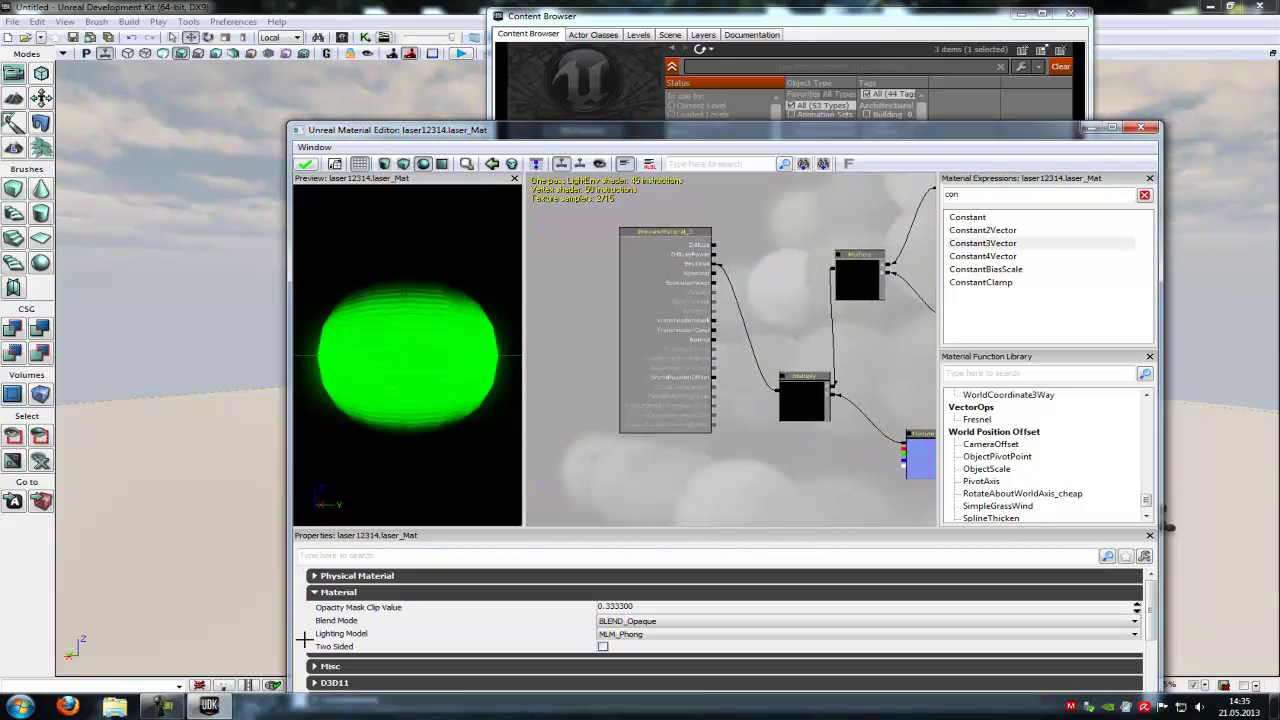
{"action": "left_click", "coordinate": [631, 621]}
{"action": "left_click", "coordinate": [631, 621]}
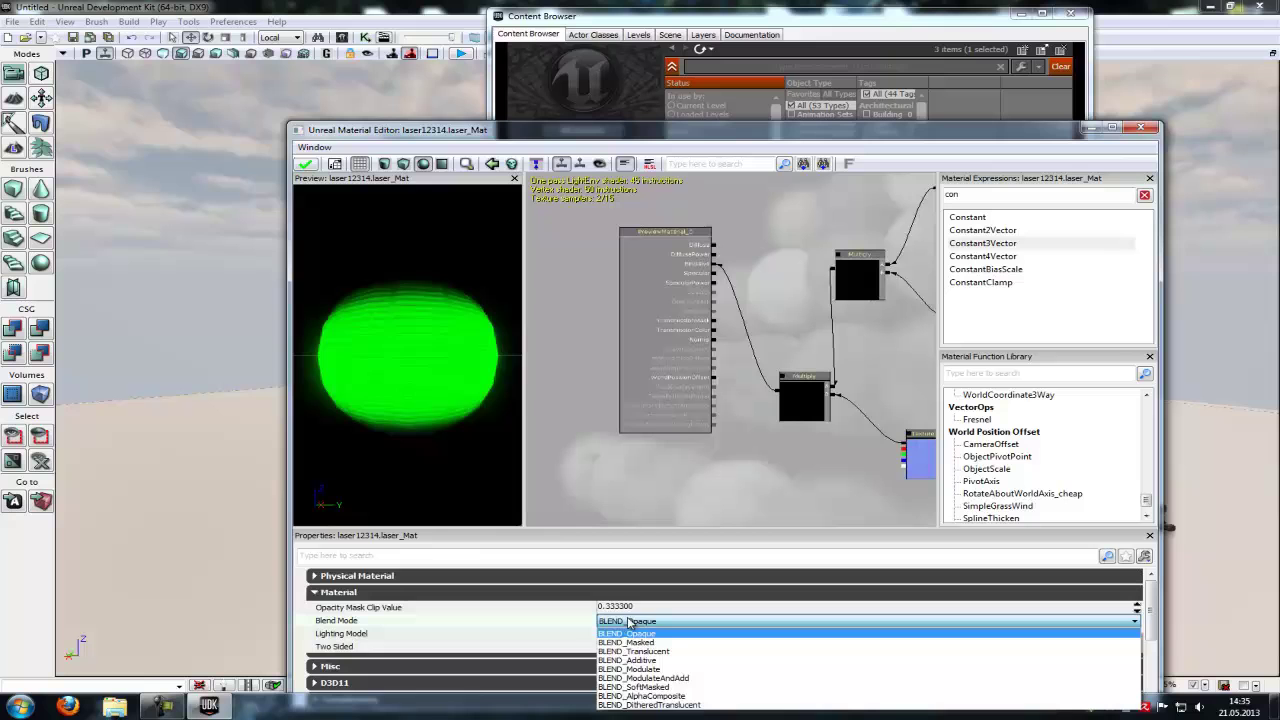
{"action": "left_click", "coordinate": [652, 662]}
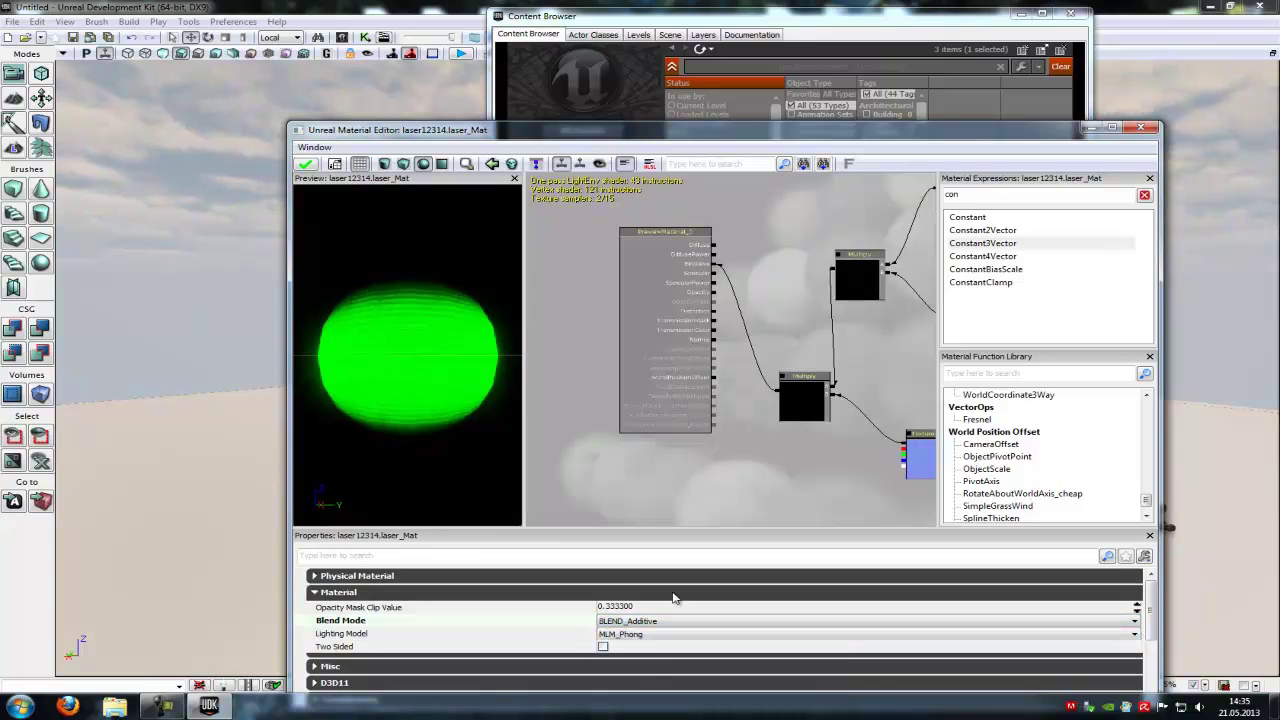
{"action": "left_click", "coordinate": [306, 164]}
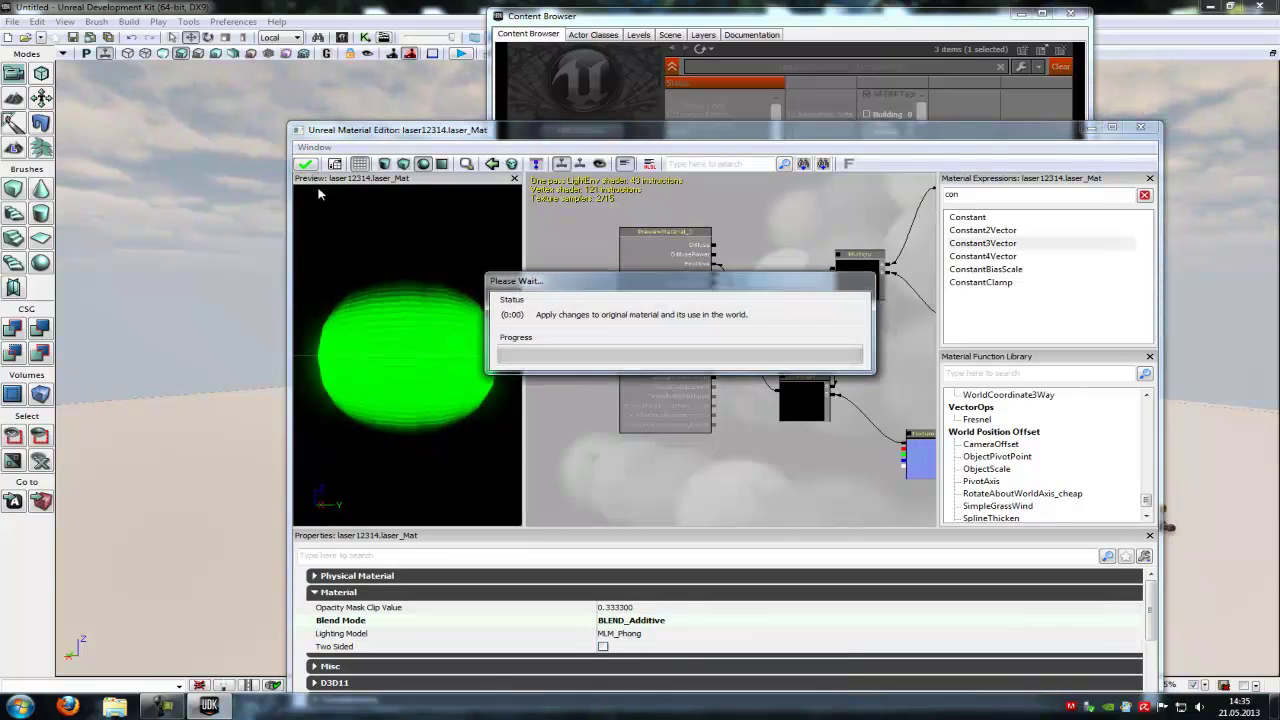
{"action": "left_click", "coordinate": [1140, 127]}
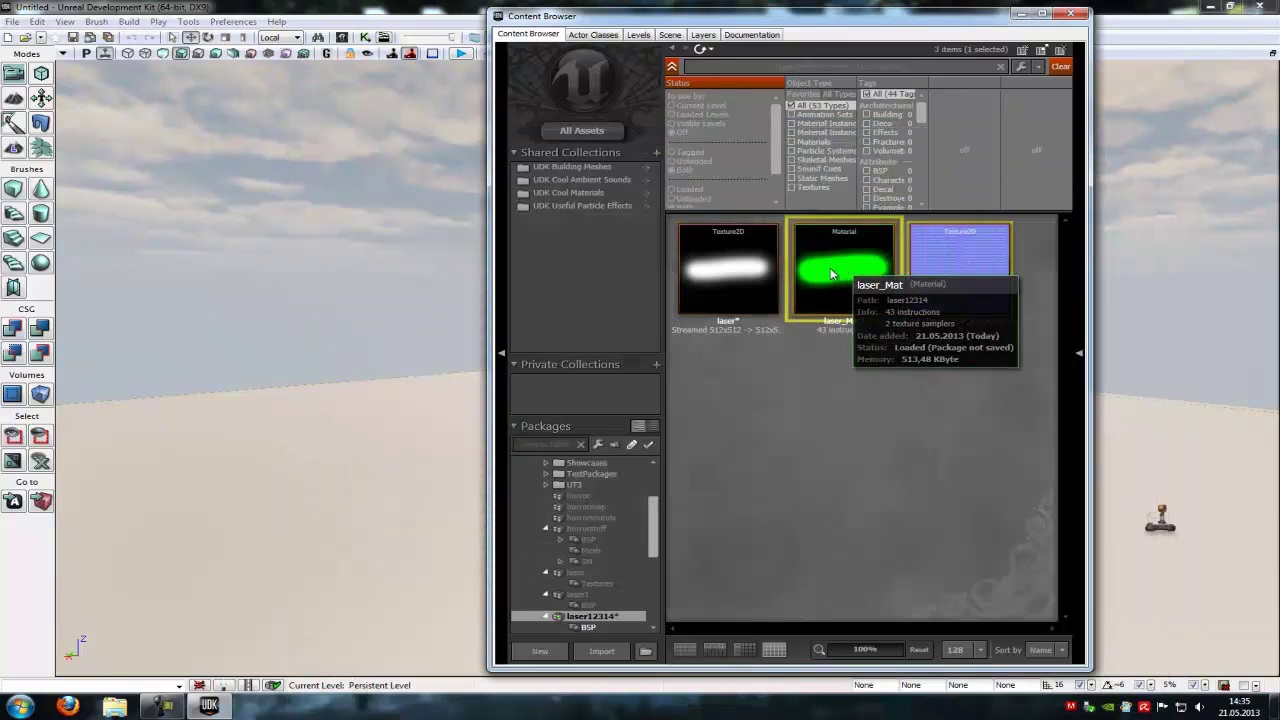
- Create a new ParticleSystem named laser12314124 in the laser12314 package and reposition its Cascade window
{"action": "right_click", "coordinate": [883, 401]}
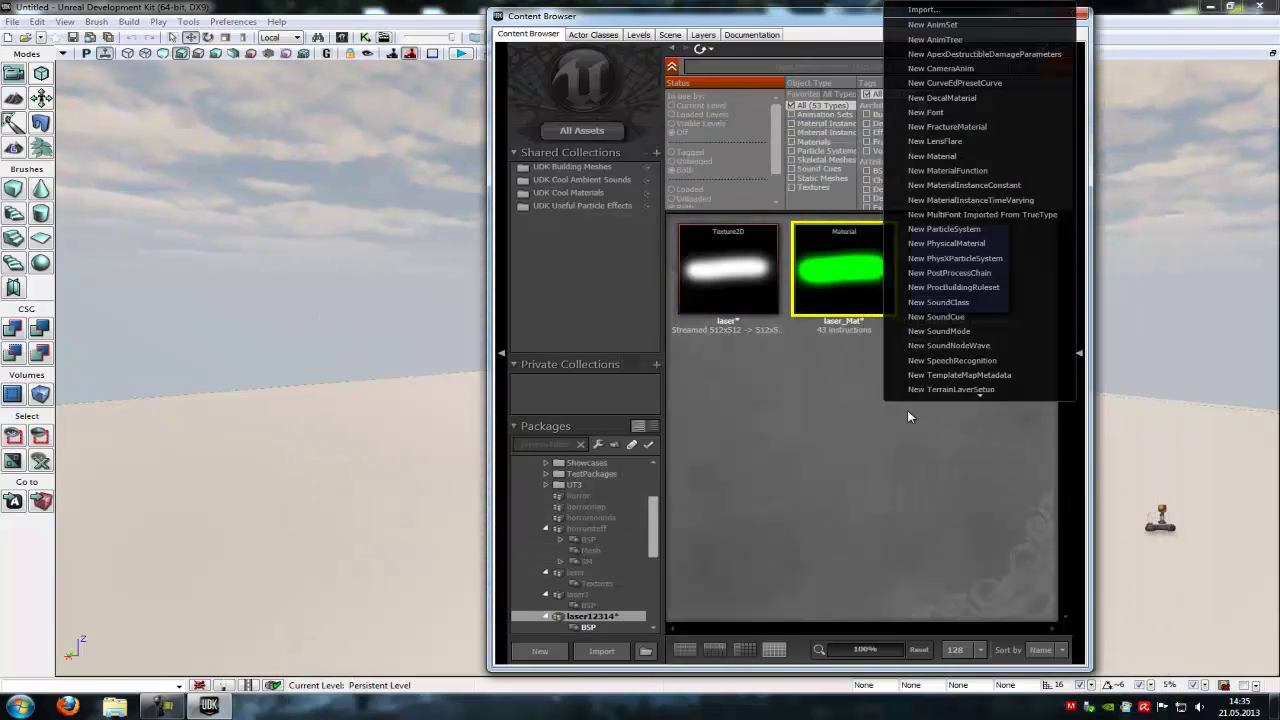
{"action": "left_click", "coordinate": [945, 225]}
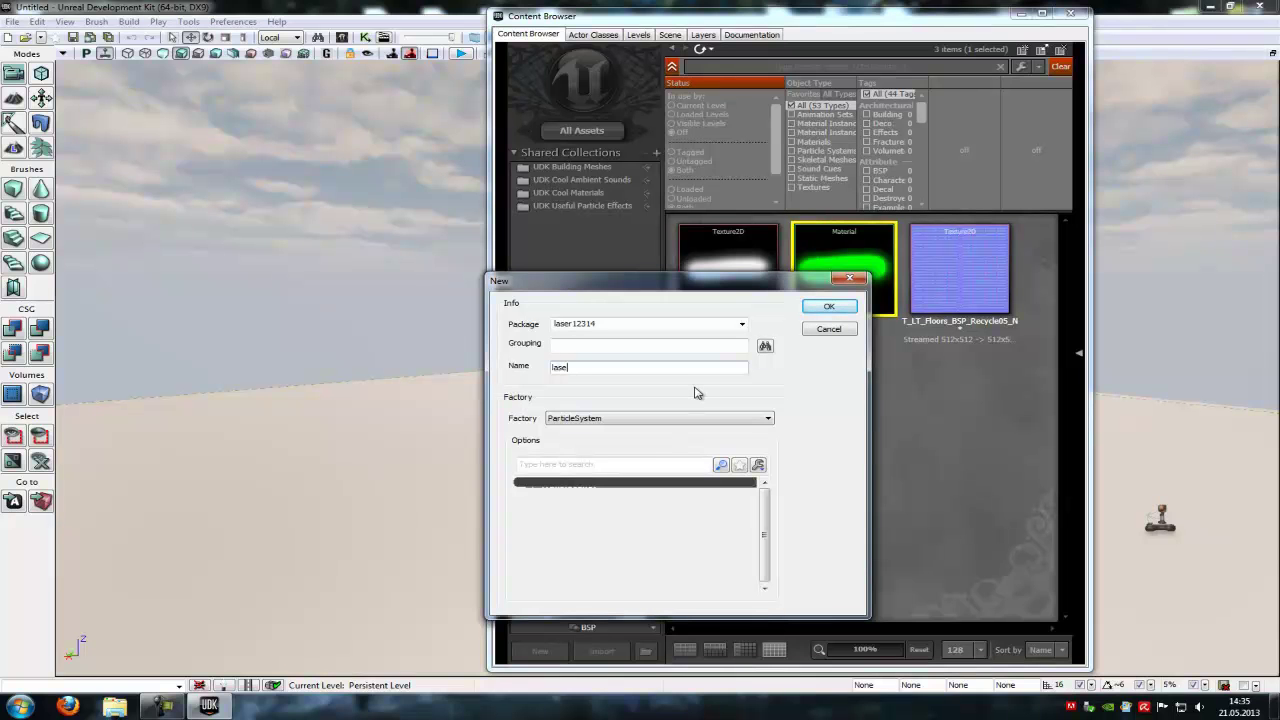
{"action": "left_click", "coordinate": [829, 306]}
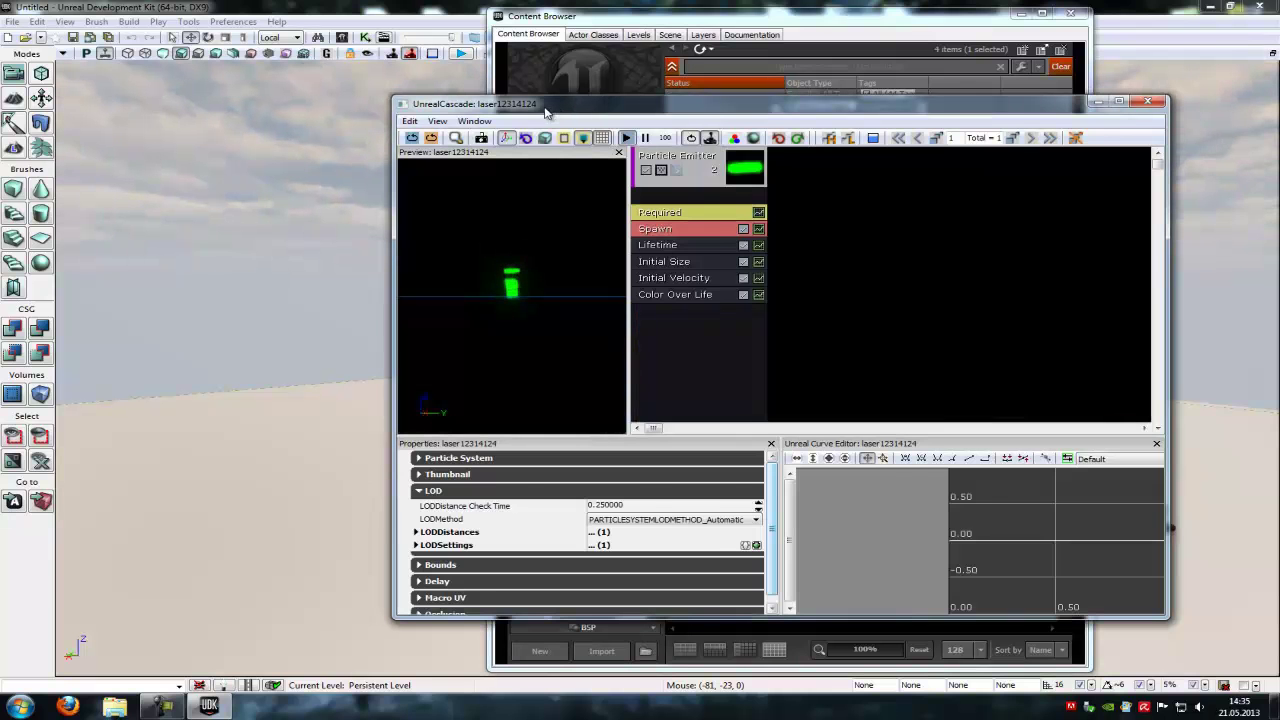
{"action": "left_click_drag", "start_coordinate": [575, 106], "coordinate": [610, 108]}
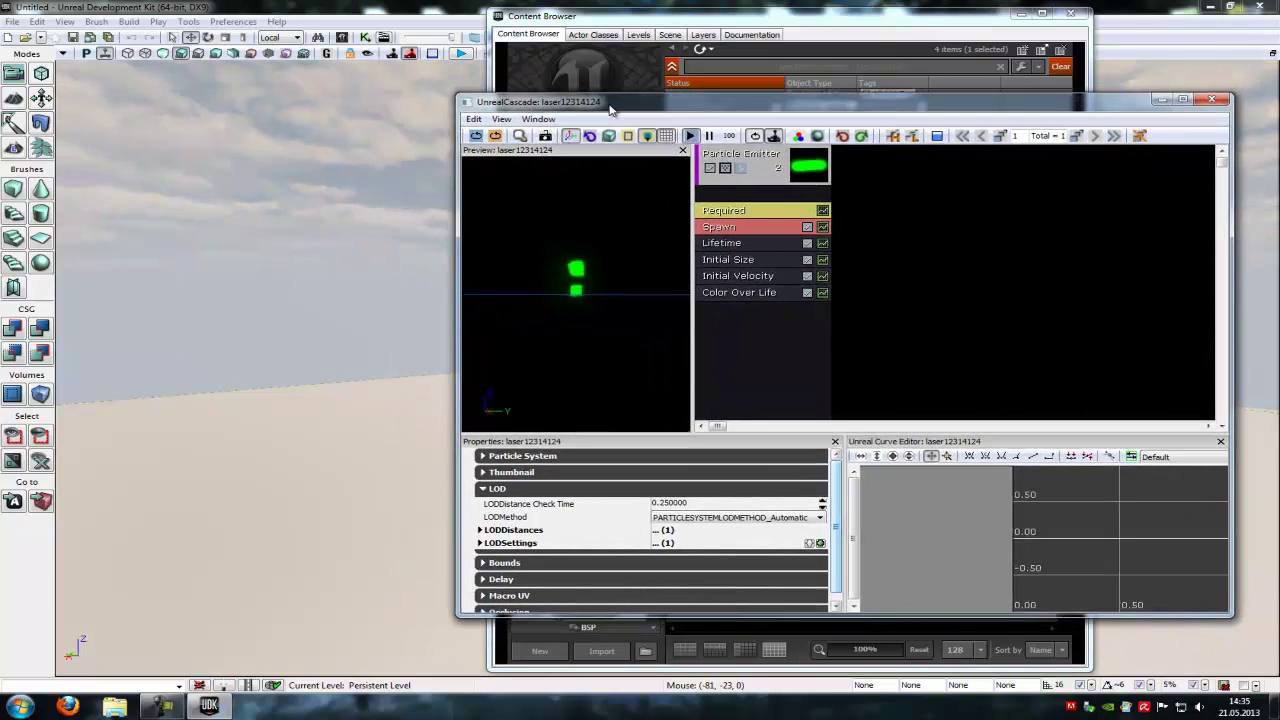
- Set Emitter Loops to 1 in the emitter's Required module
{"action": "left_click", "coordinate": [741, 212]}
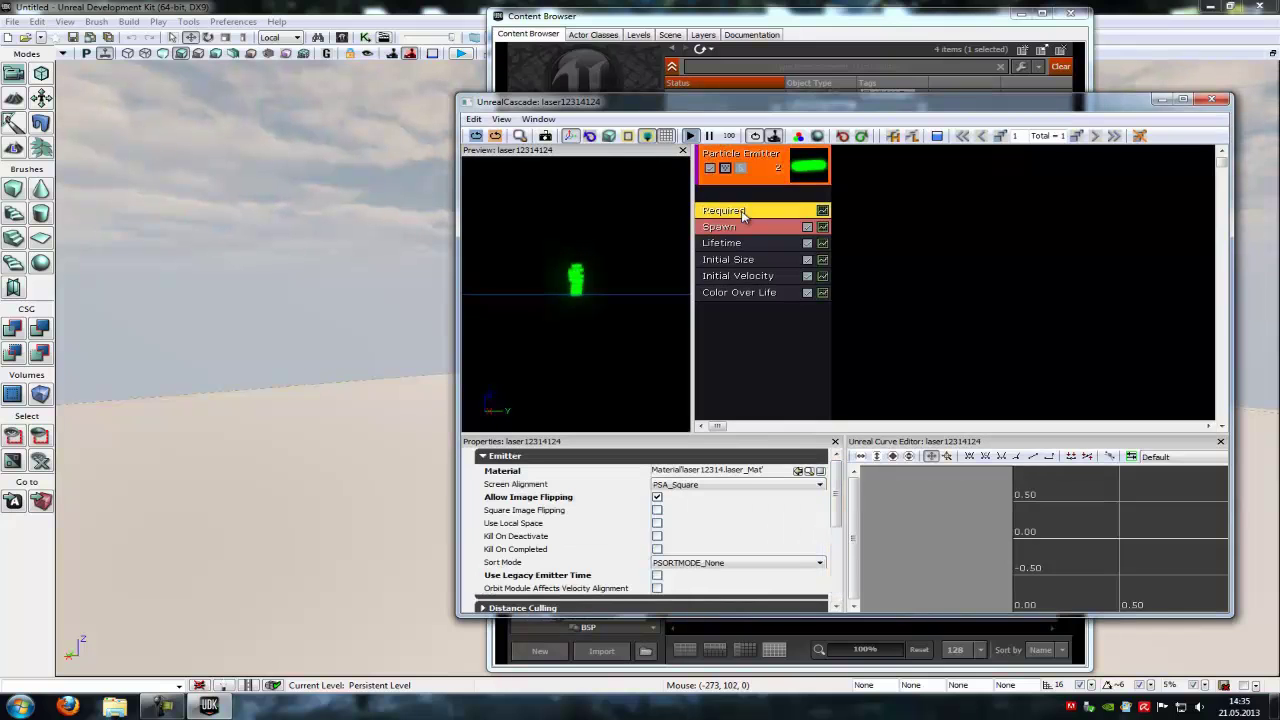
{"action": "scroll", "coordinate": [485, 462], "scroll_direction": "down", "scroll_amount": 4}
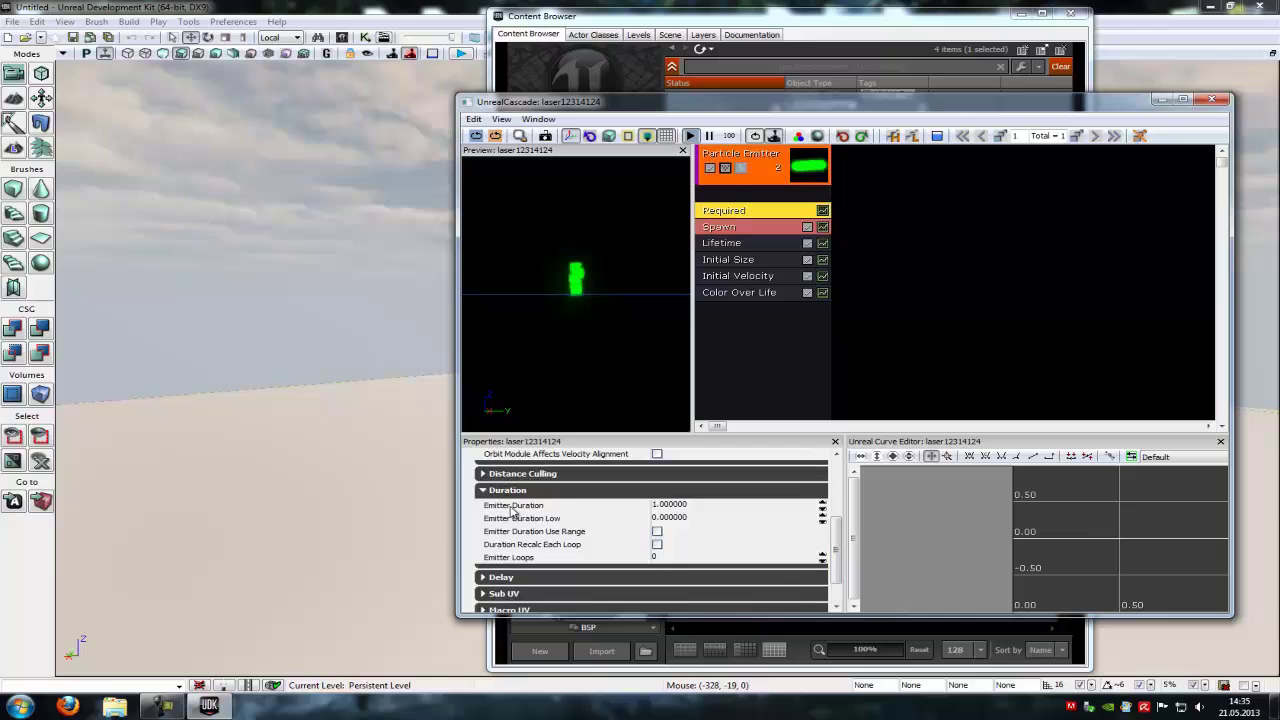
{"action": "left_click", "coordinate": [676, 557]}
{"action": "type", "text": "1"}
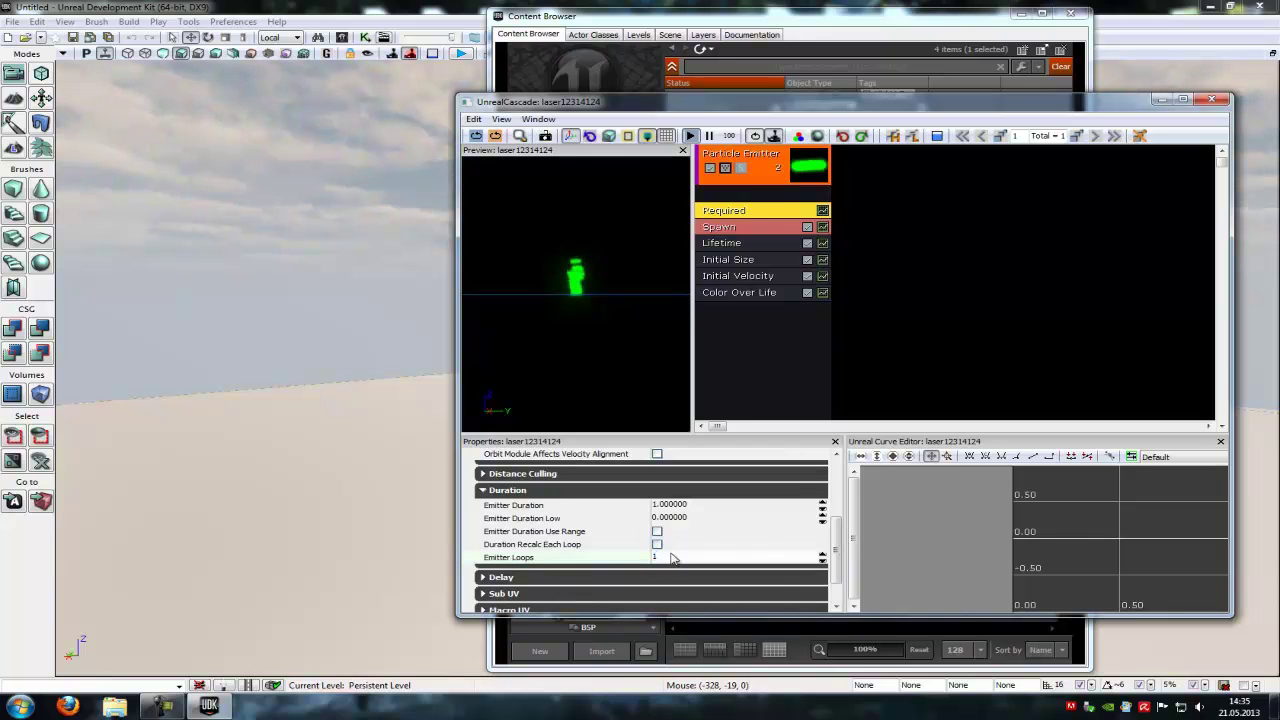
{"action": "left_click", "coordinate": [676, 518]}
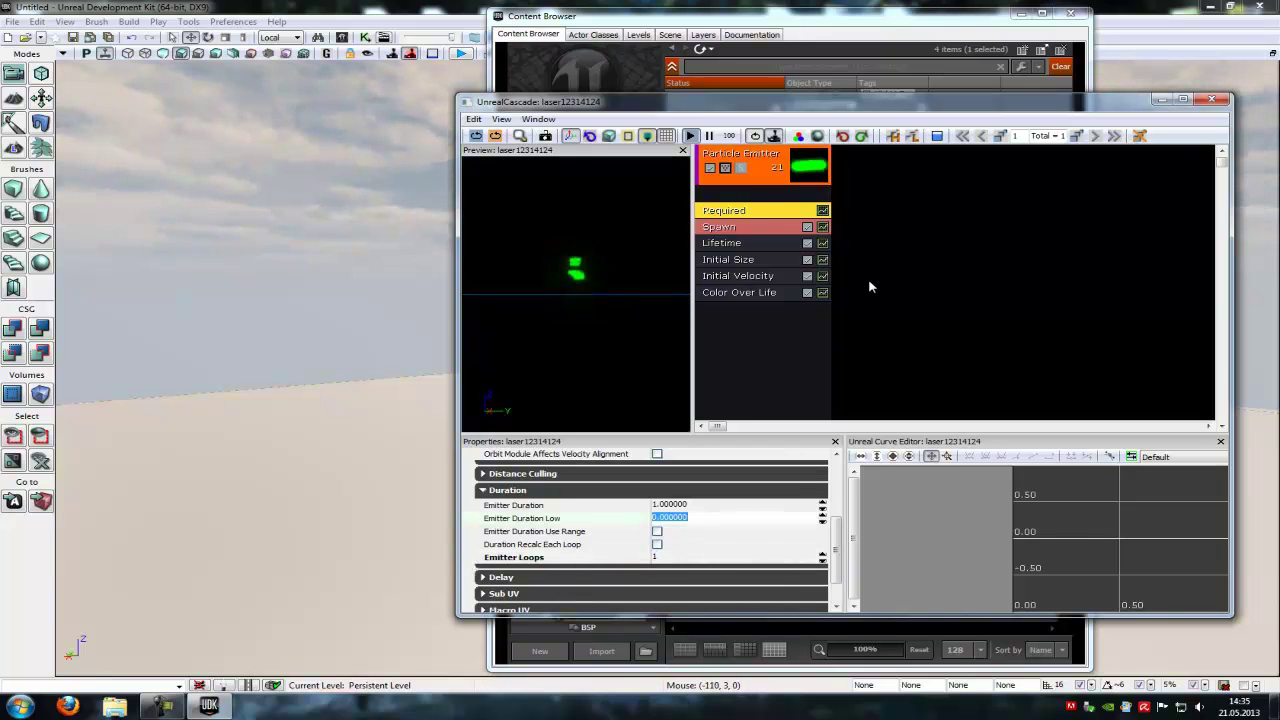
- Set the constant spawn Rate to 1 in the emitter's Spawn module
{"action": "left_click", "coordinate": [728, 228]}
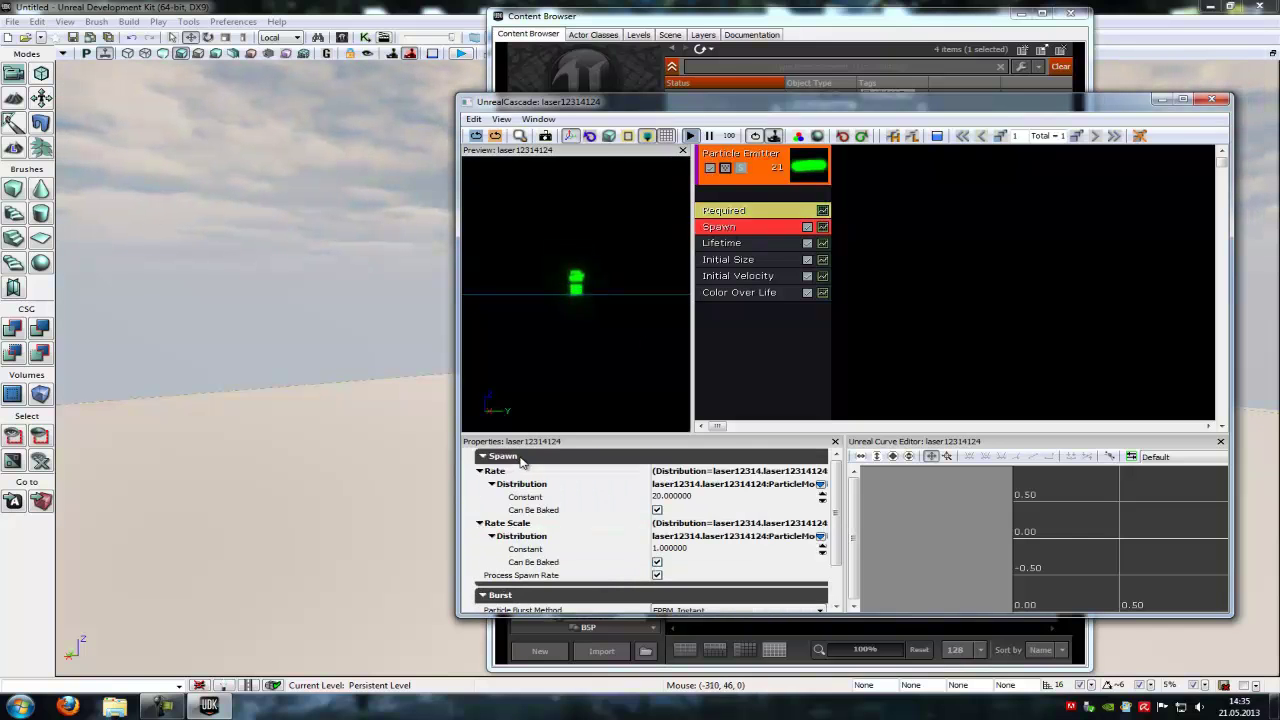
{"action": "left_click", "coordinate": [685, 500]}
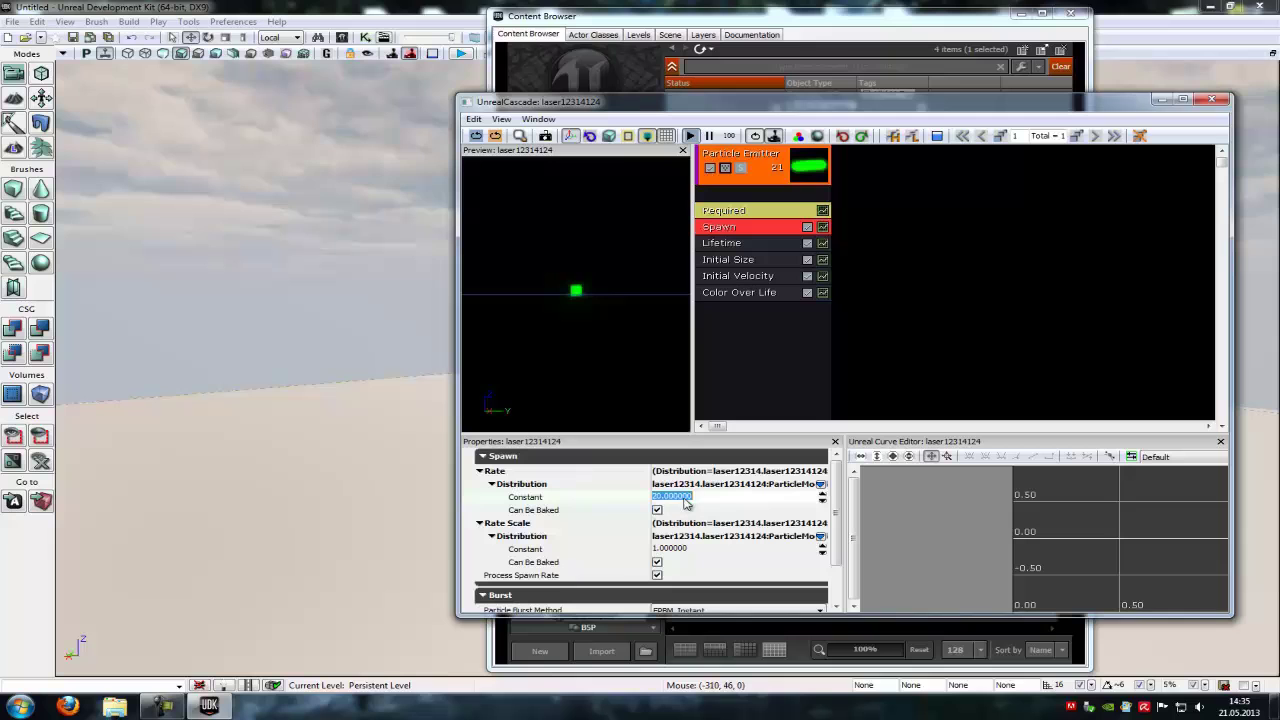
{"action": "type", "text": "1"}
{"action": "key", "text": "Return"}
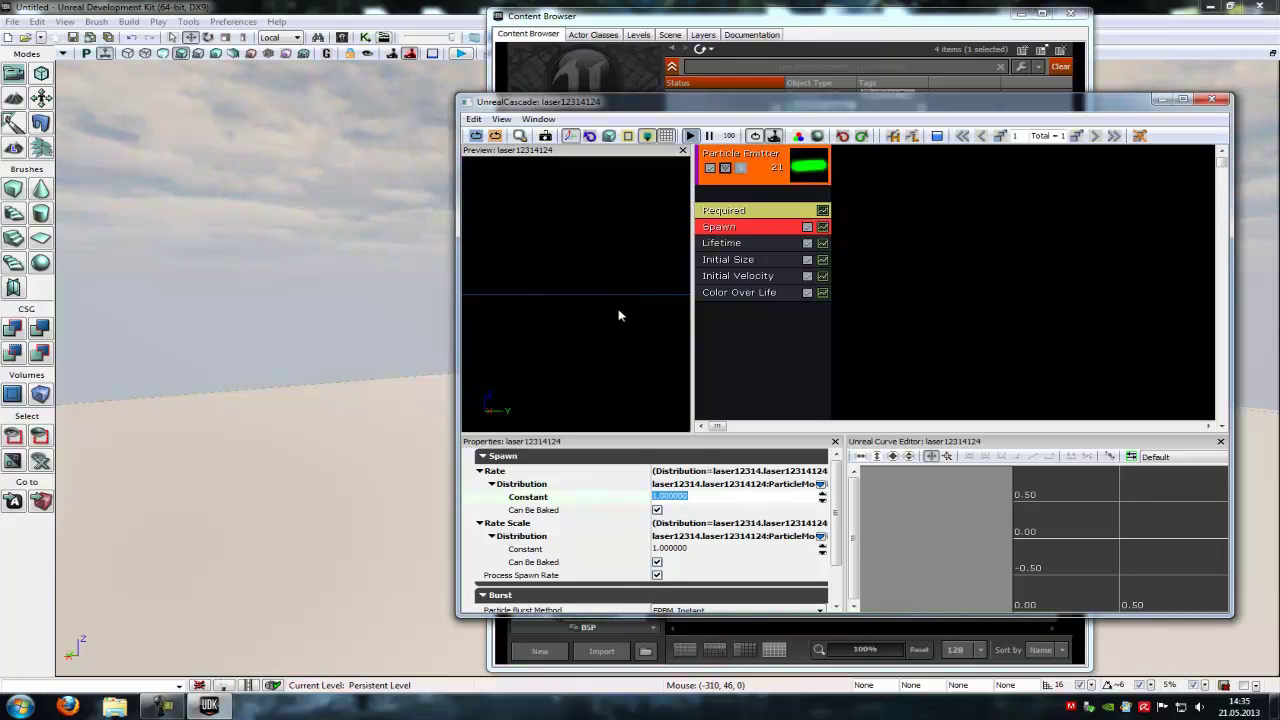
- Add an entry to the Spawn module's Burst List and set its Count to 1
{"action": "scroll", "coordinate": [509, 560], "scroll_direction": "down", "scroll_amount": 3}
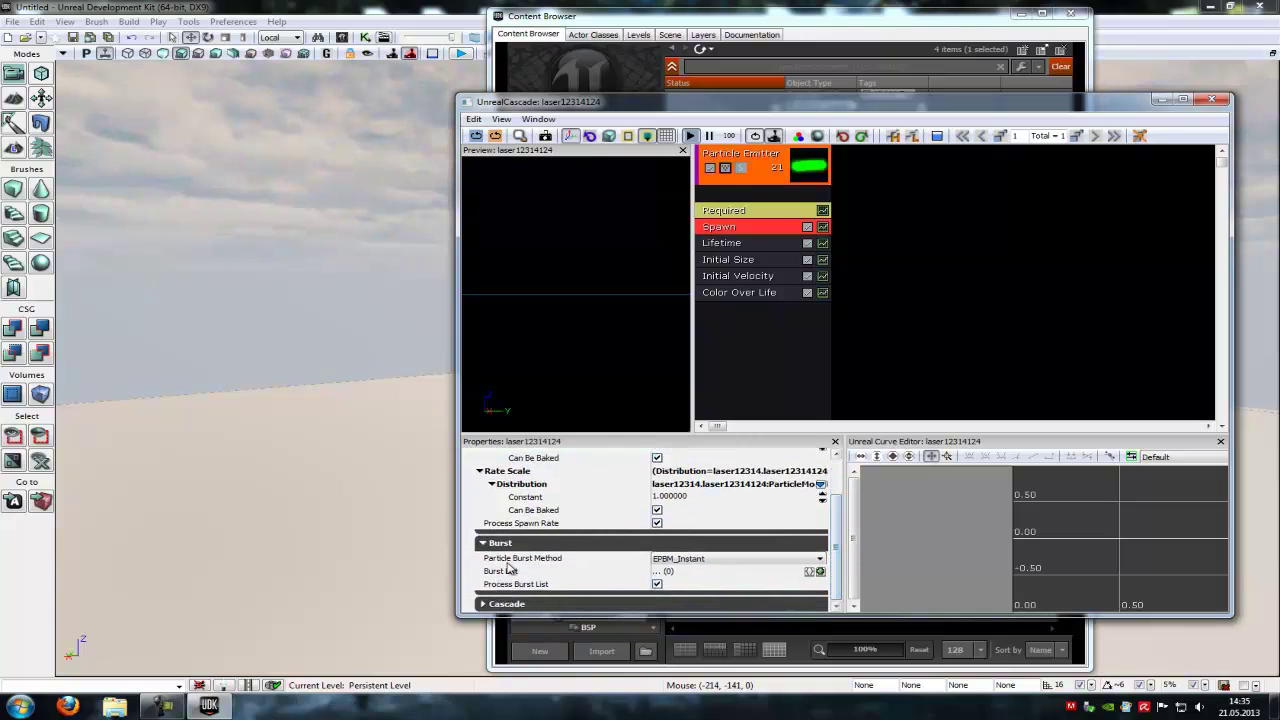
{"action": "left_click", "coordinate": [821, 572]}
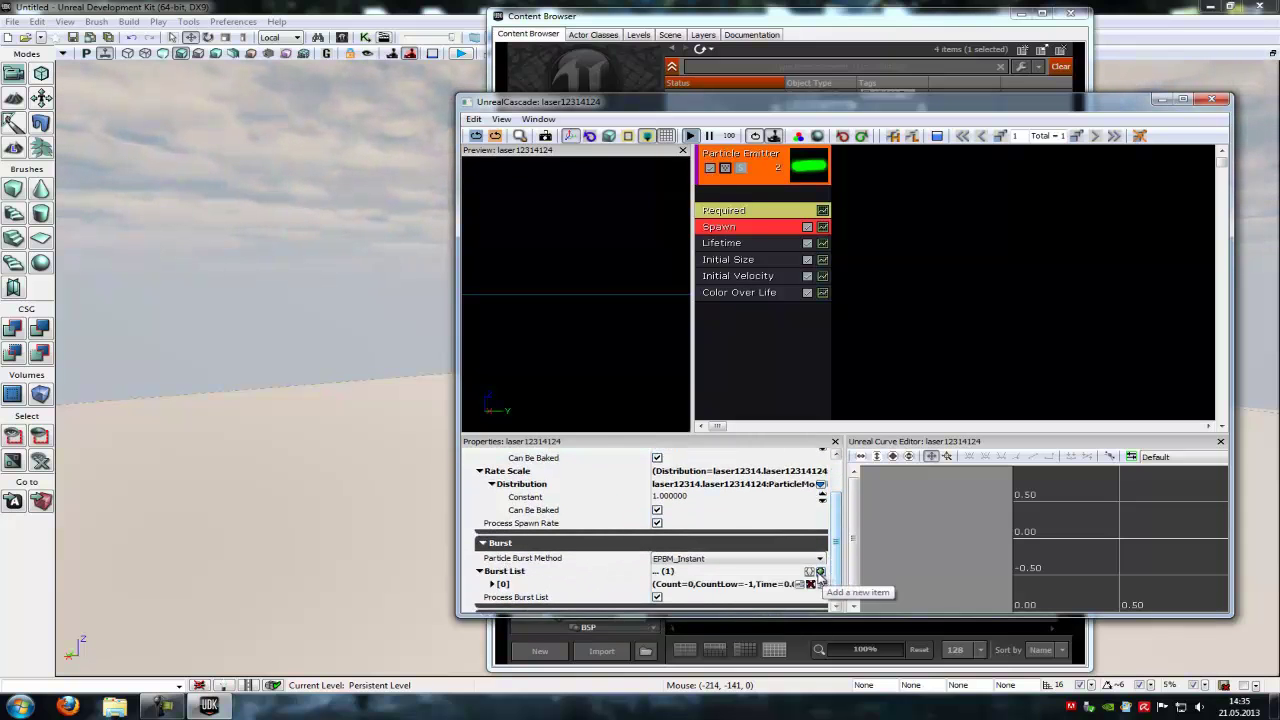
{"action": "left_click", "coordinate": [493, 585]}
{"action": "left_click", "coordinate": [672, 604]}
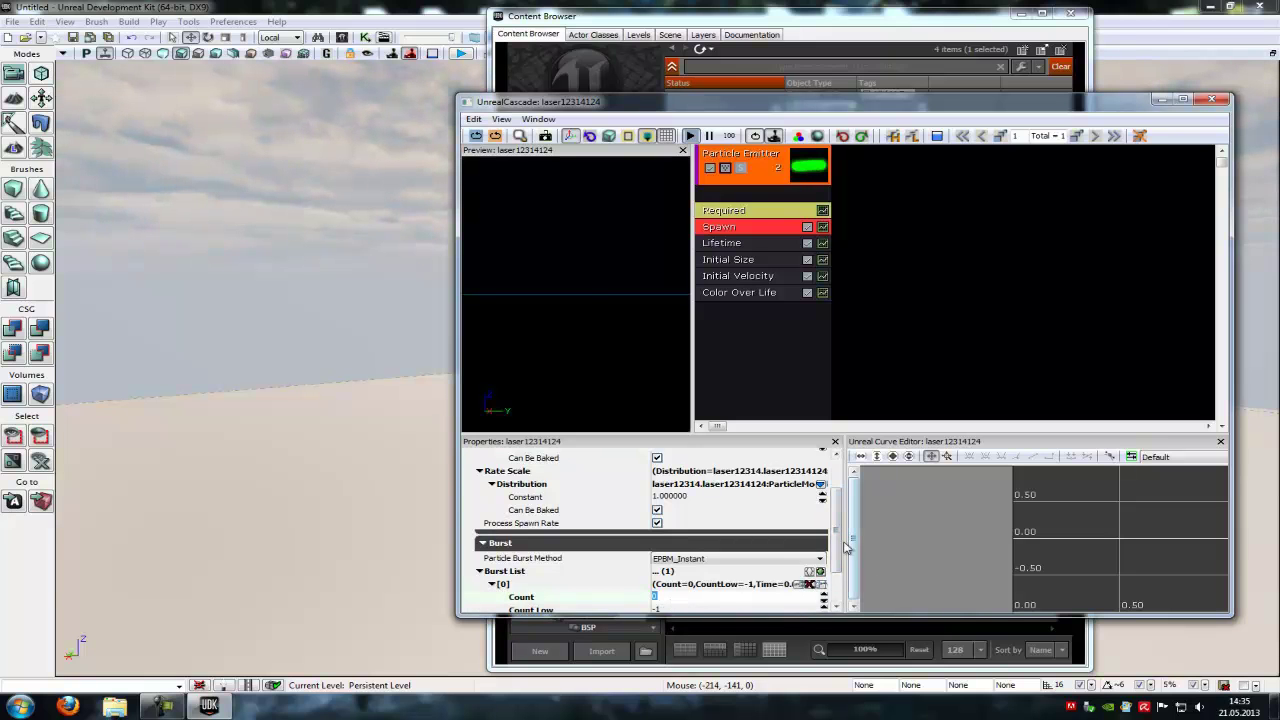
{"action": "left_click_drag", "start_coordinate": [837, 541], "coordinate": [837, 553]}
{"action": "left_click", "coordinate": [670, 578]}
{"action": "key", "text": "Return"}
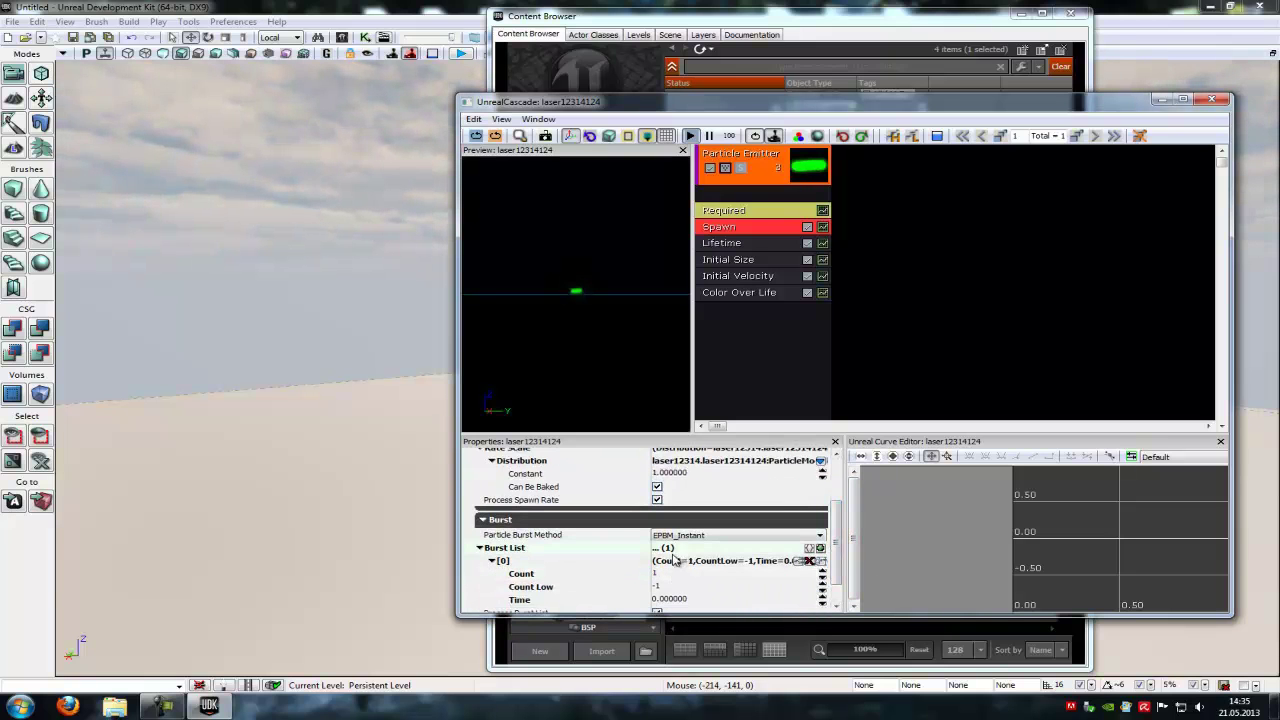
- Add a Beam Data type module to the particle emitter
{"action": "left_click_drag", "start_coordinate": [586, 300], "coordinate": [573, 326]}
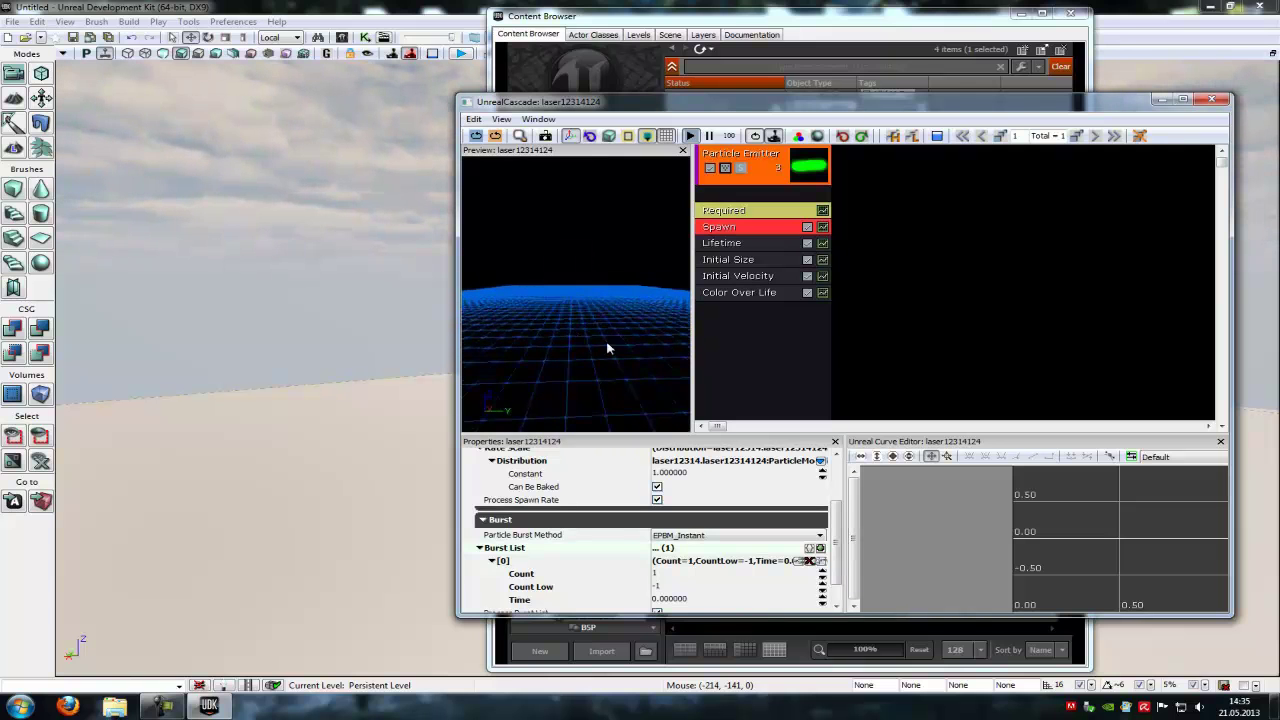
{"action": "right_click", "coordinate": [767, 297]}
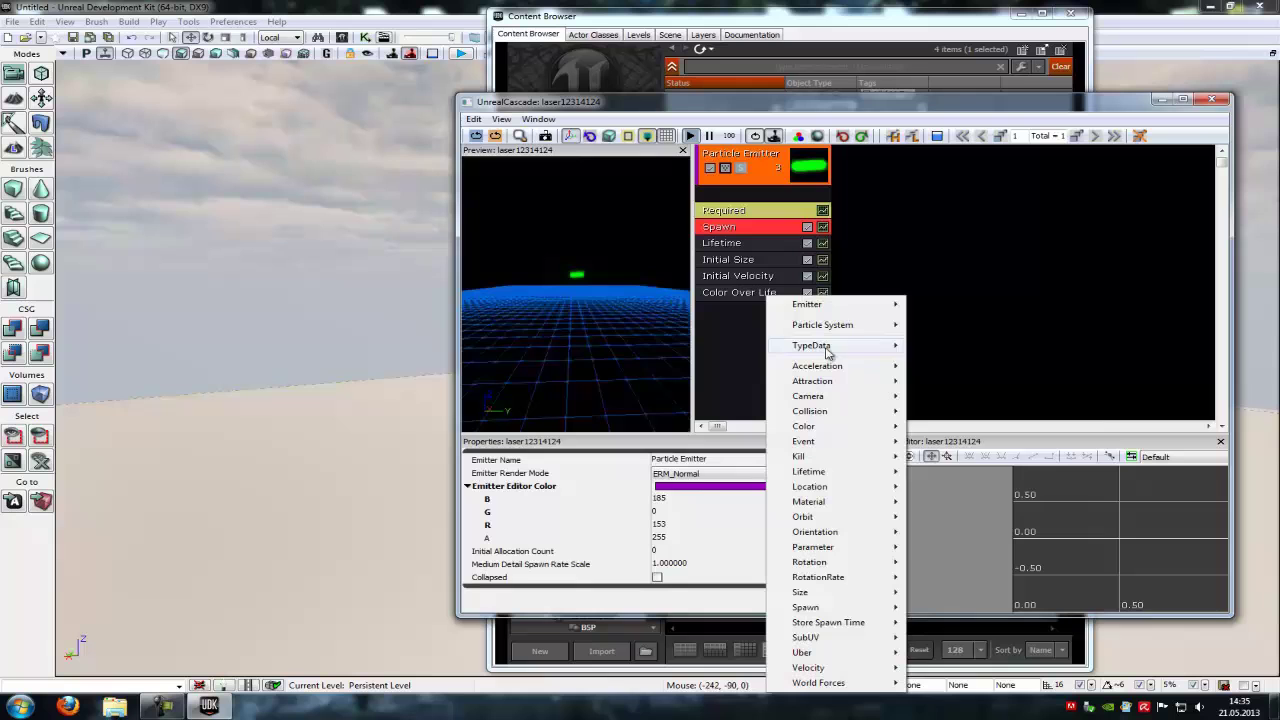
{"action": "mouse_move", "coordinate": [830, 348]}
{"action": "left_click", "coordinate": [957, 376]}
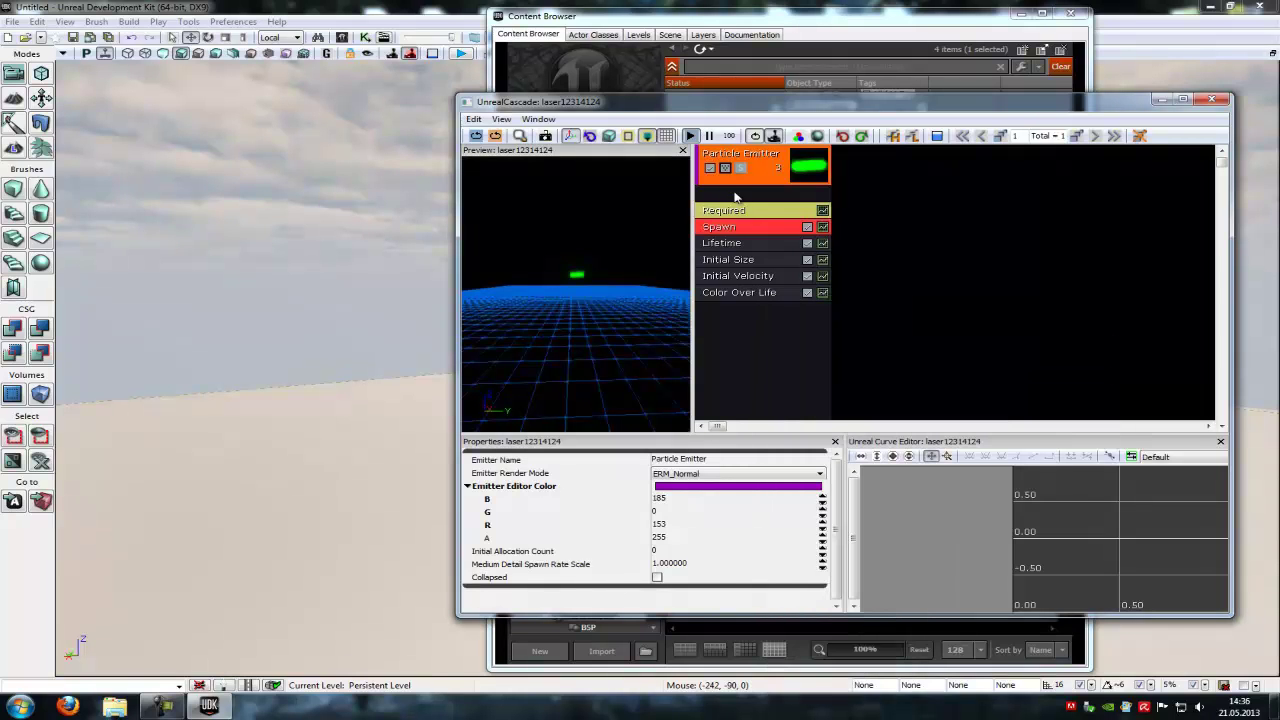
- Set the Speed in the Beam Data module to 0 and check the beam in the preview
{"action": "left_click", "coordinate": [748, 197]}
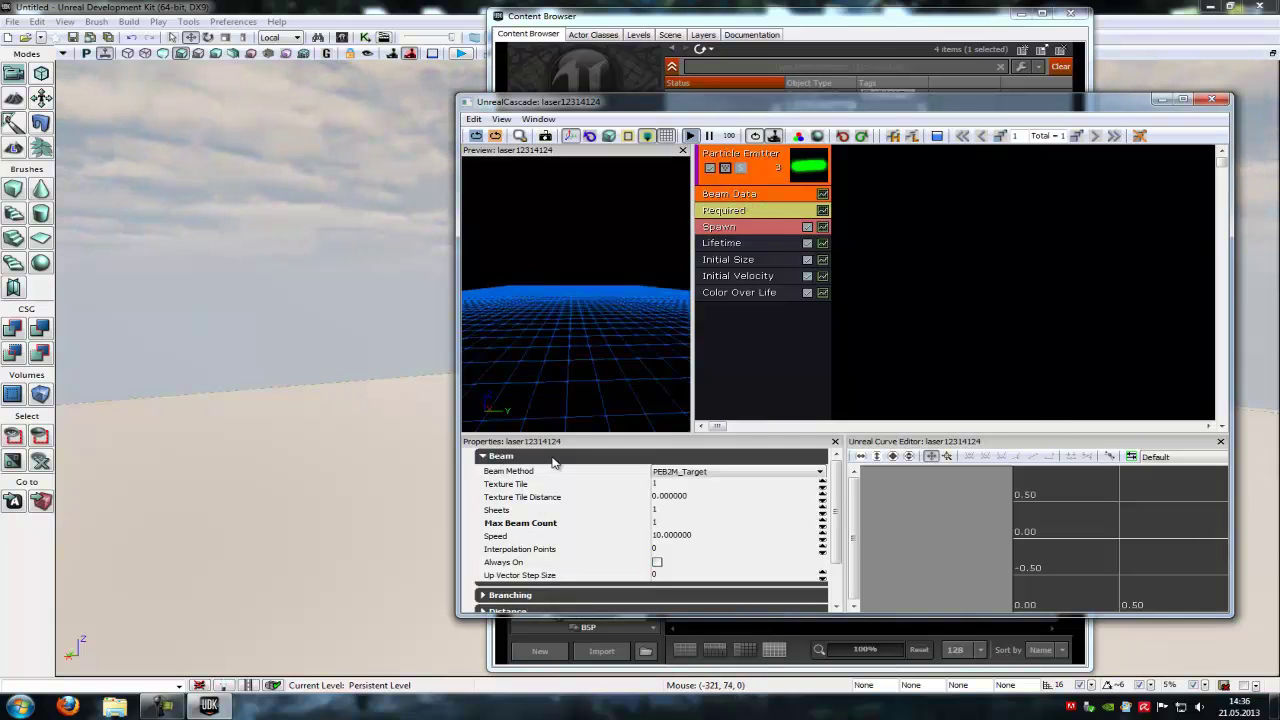
{"action": "left_click", "coordinate": [688, 536]}
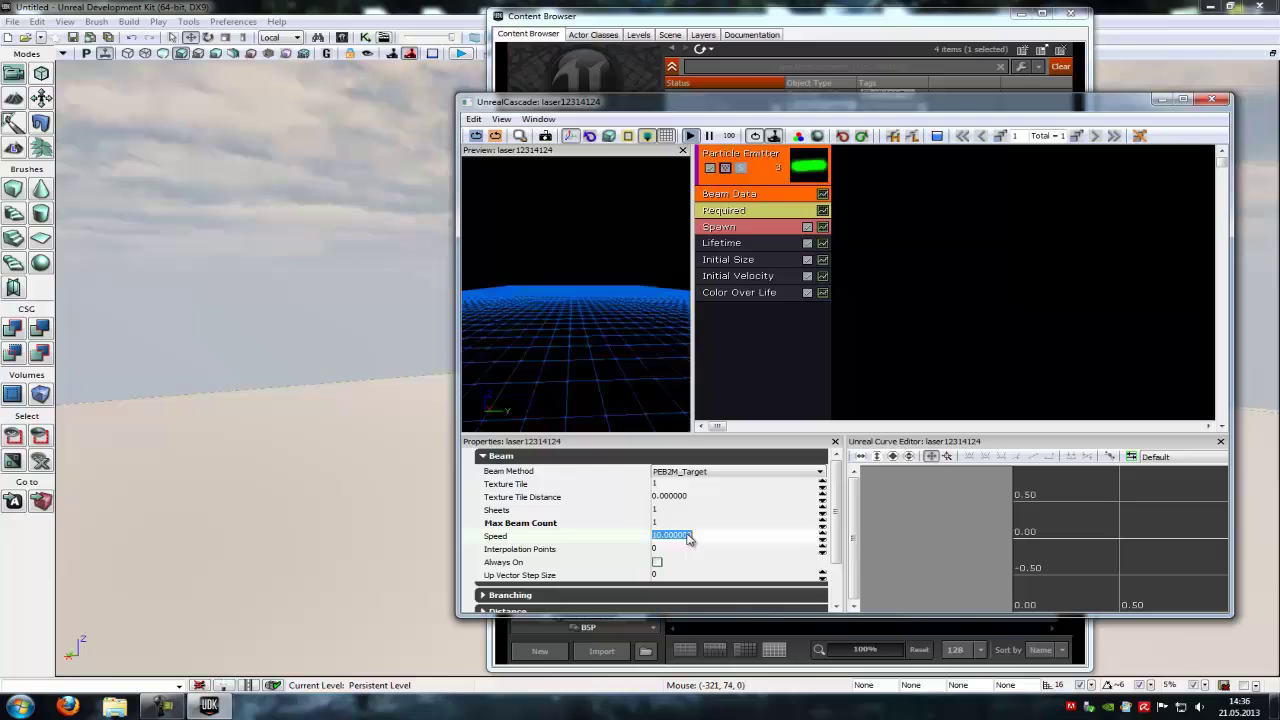
{"action": "type", "text": "0"}
{"action": "key", "text": "Return"}
{"action": "right_click_drag", "start_coordinate": [628, 374], "coordinate": [604, 280]}
{"action": "left_click_drag", "start_coordinate": [604, 280], "coordinate": [642, 303]}
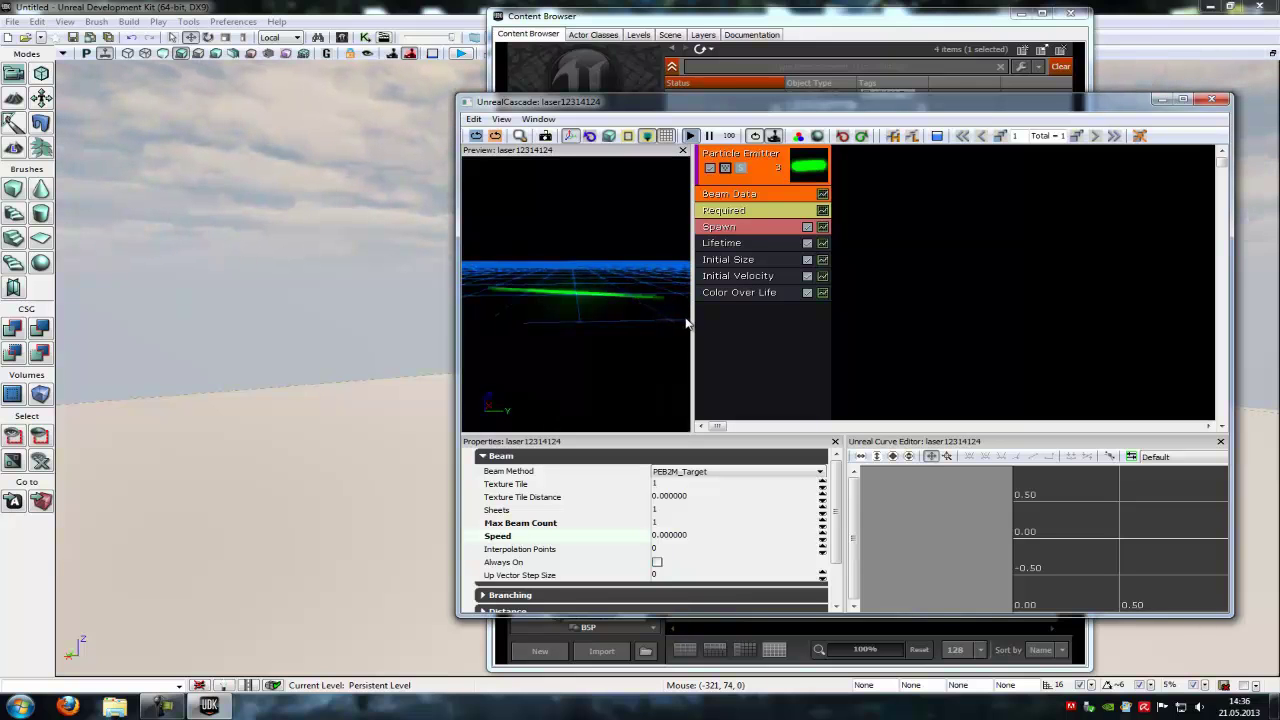
- Add a beam Source module to the emitter and show its properties
{"action": "right_click", "coordinate": [793, 342]}
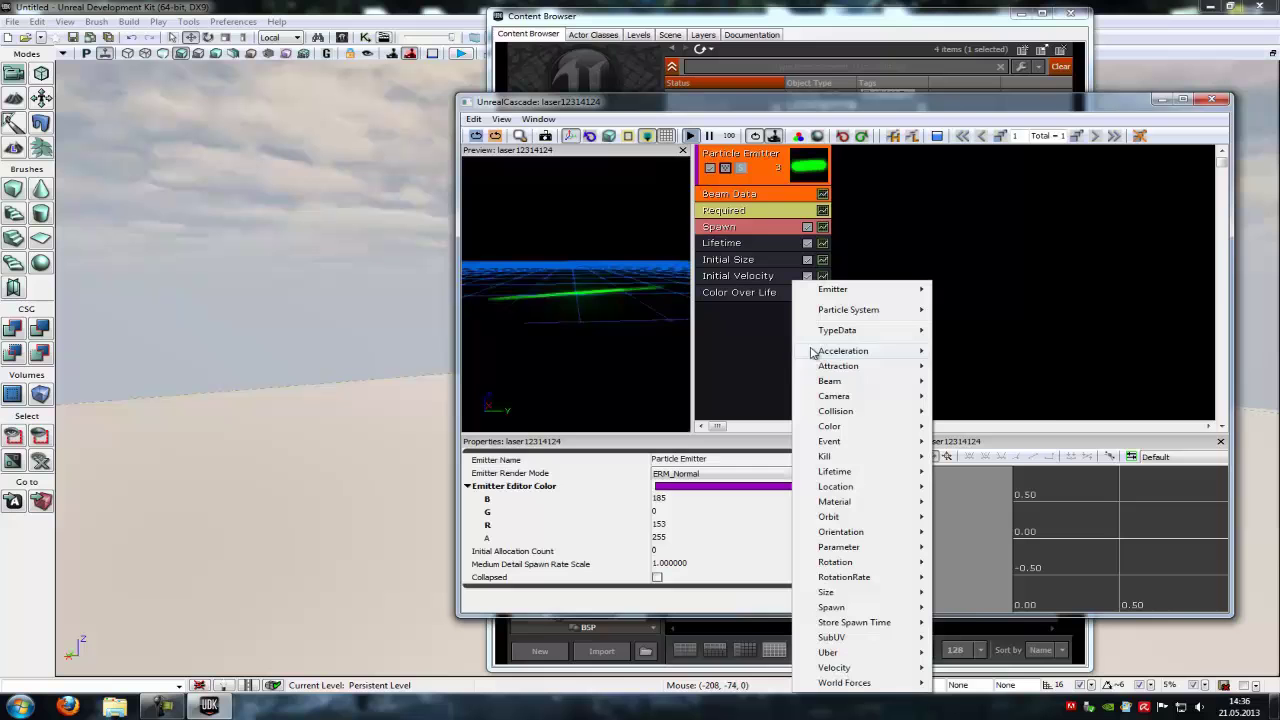
{"action": "mouse_move", "coordinate": [850, 381]}
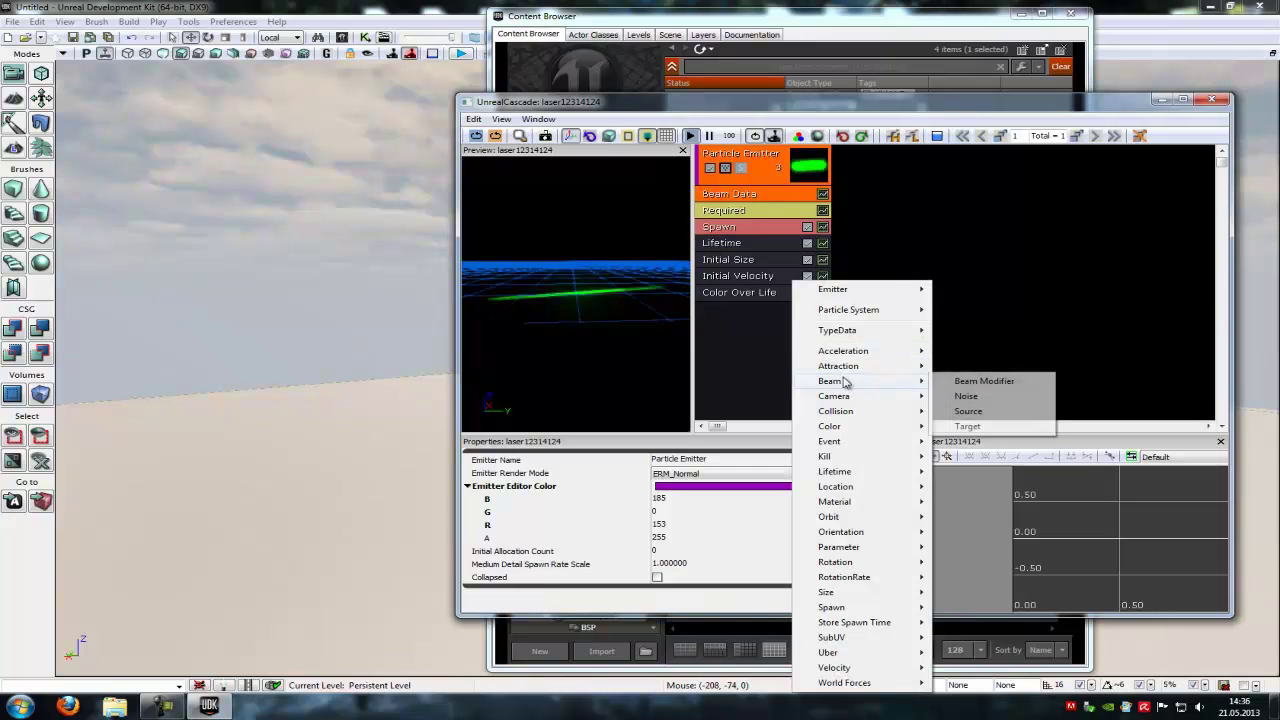
{"action": "left_click", "coordinate": [968, 411]}
{"action": "left_click", "coordinate": [718, 309]}
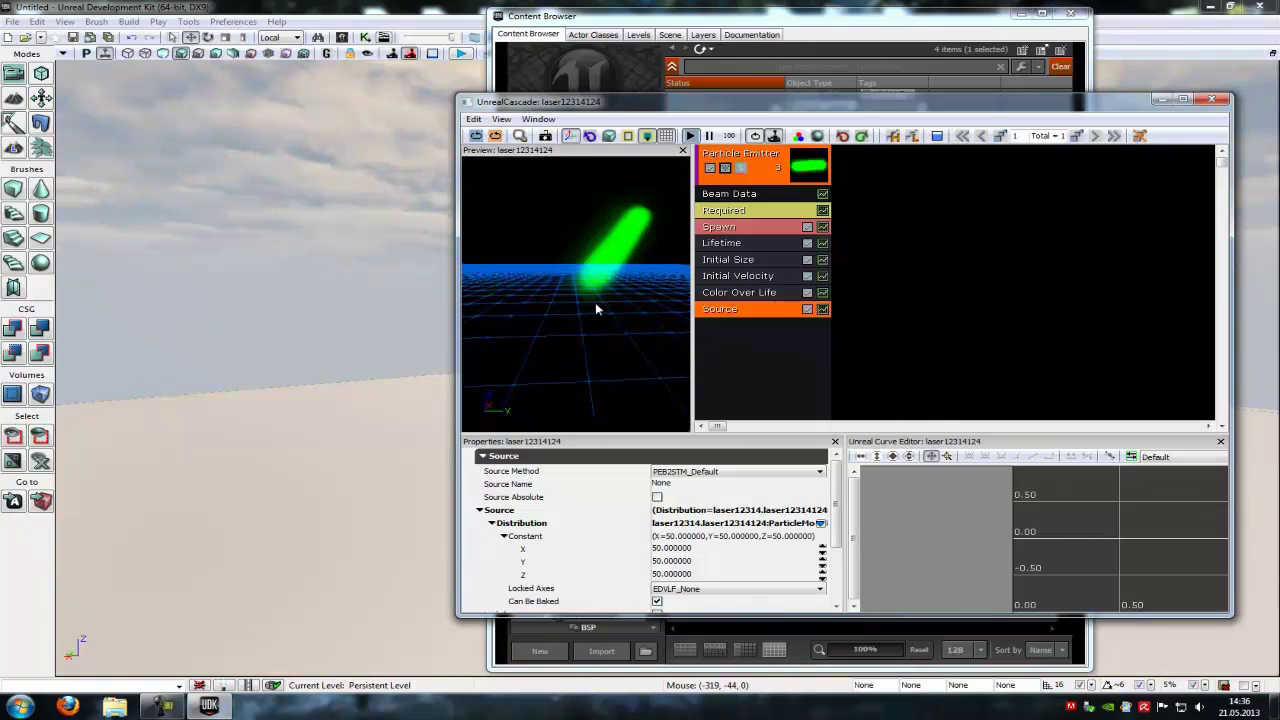
- Set the Source module's constant distribution to X 0, Y 0 and Z 0
{"action": "left_click", "coordinate": [662, 548]}
{"action": "type", "text": "0"}
{"action": "left_click", "coordinate": [697, 564]}
{"action": "type", "text": "0"}
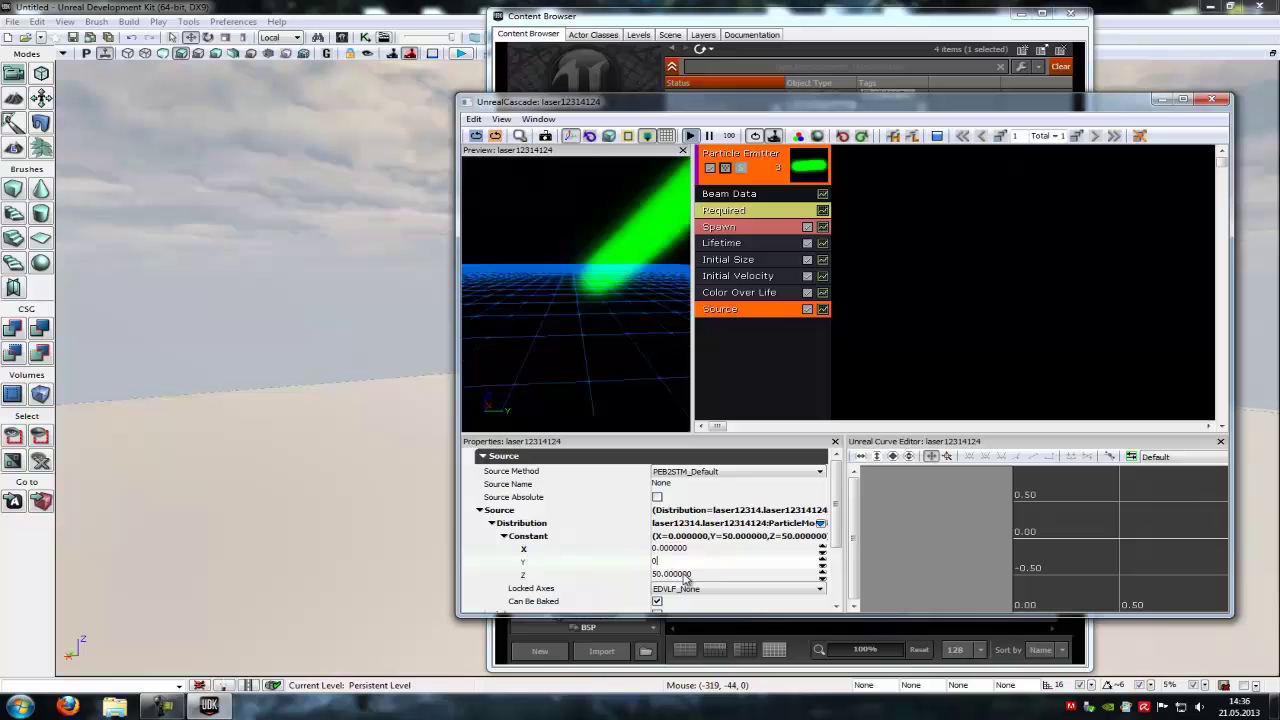
{"action": "left_click", "coordinate": [685, 574]}
{"action": "type", "text": "0"}
{"action": "key", "text": "Tab"}
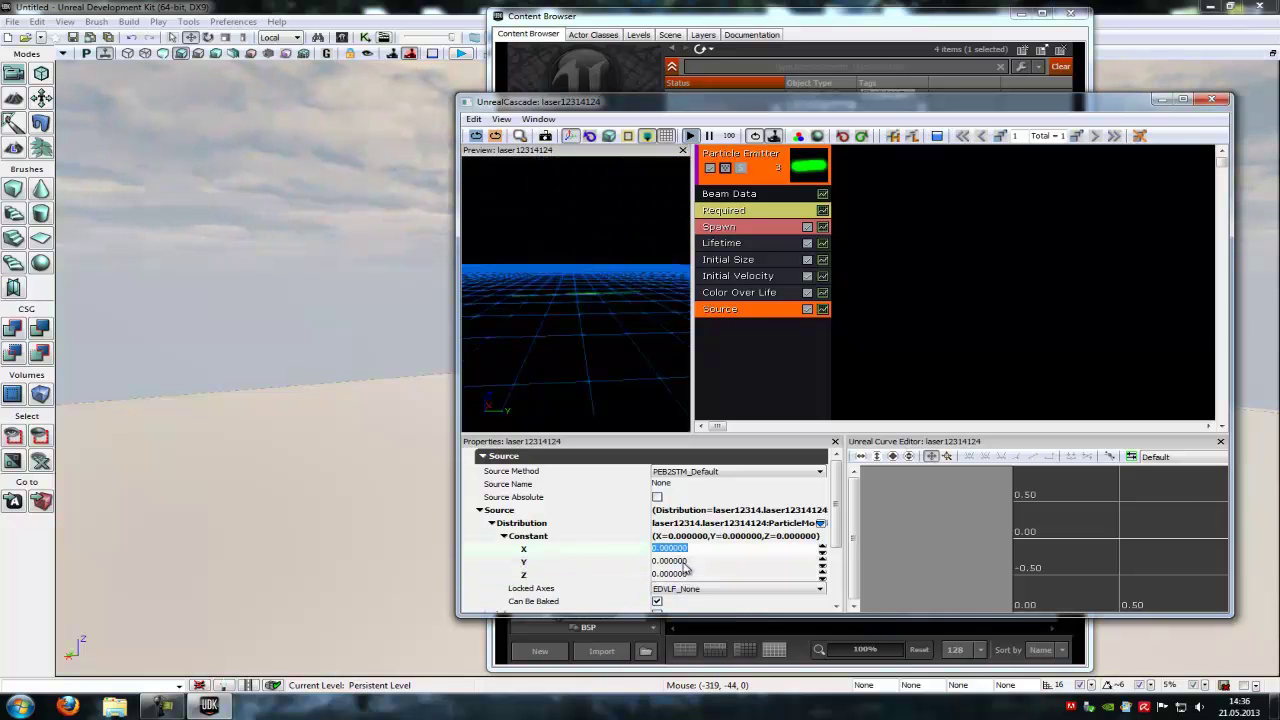
{"action": "left_click", "coordinate": [684, 563]}
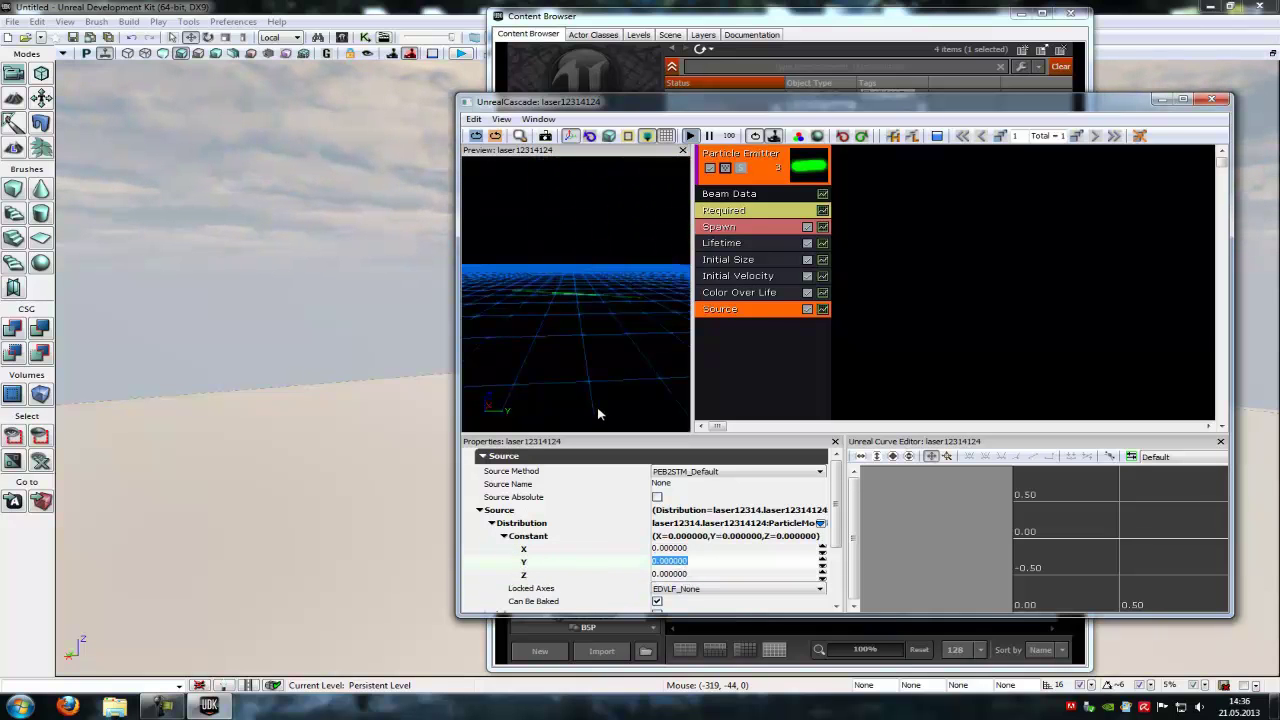
- Add a beam Target module to the emitter and show its properties
{"action": "right_click", "coordinate": [772, 372]}
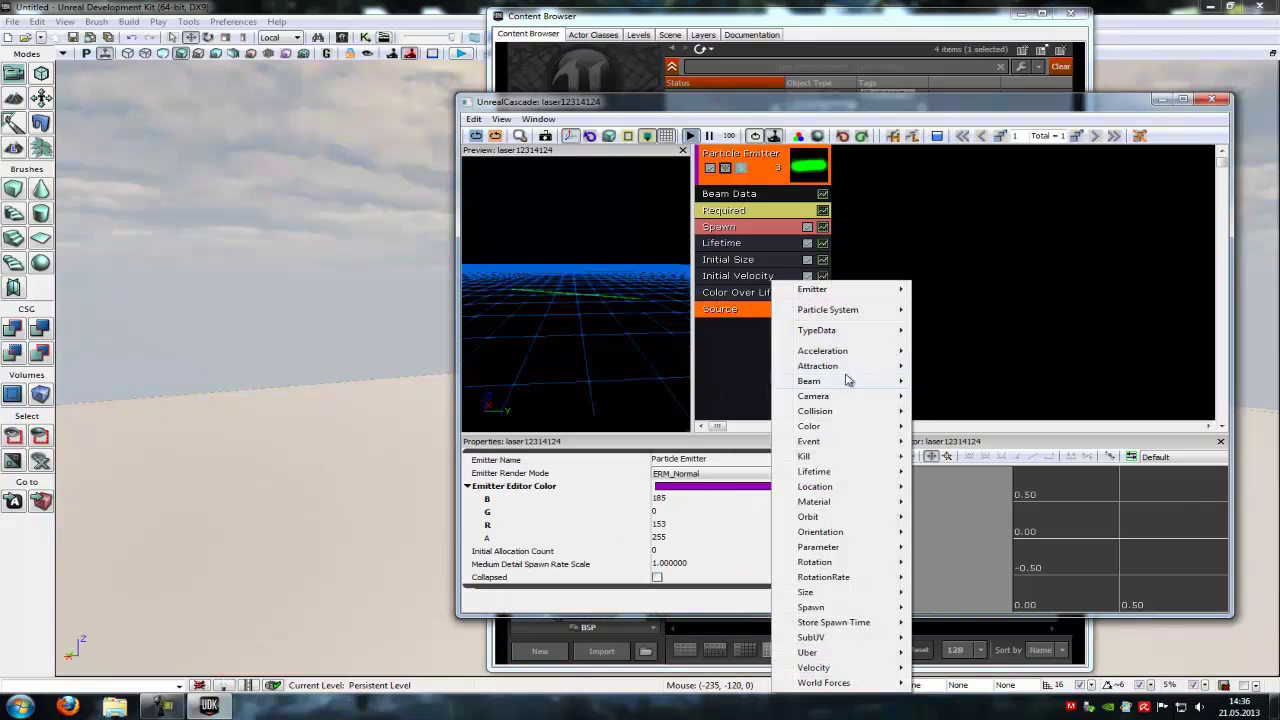
{"action": "mouse_move", "coordinate": [850, 383]}
{"action": "left_click", "coordinate": [955, 427]}
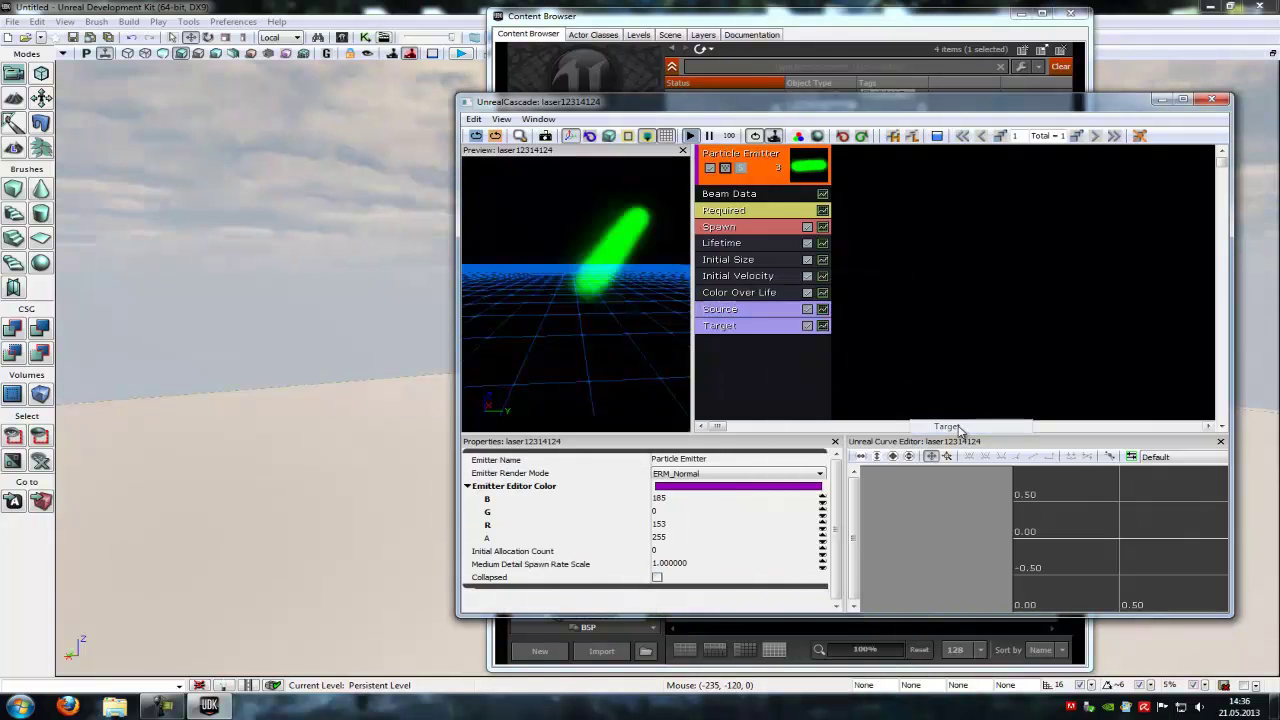
{"action": "left_click", "coordinate": [758, 327]}
{"action": "left_click_drag", "start_coordinate": [614, 297], "coordinate": [622, 318]}
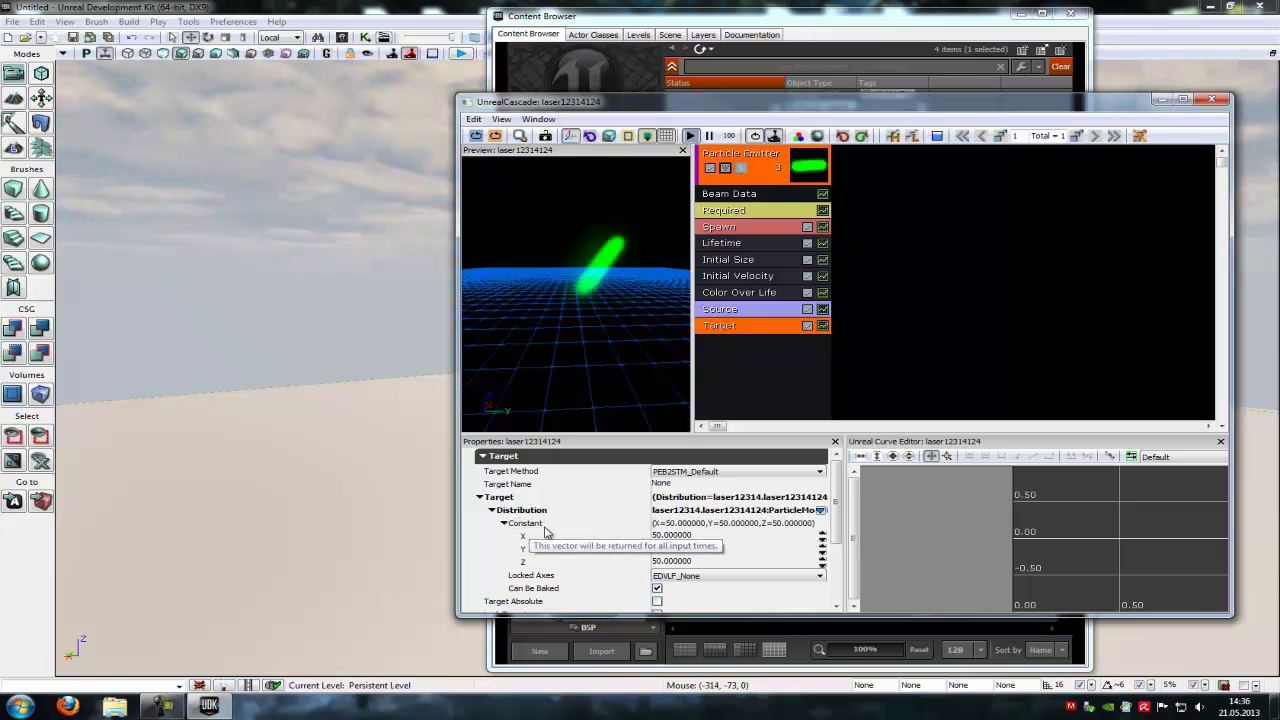
- Set the Target module's constant distribution to X 1000, Y 0 and Z 0, and check the beam in the preview
{"action": "left_click", "coordinate": [695, 537]}
{"action": "type", "text": "1"}
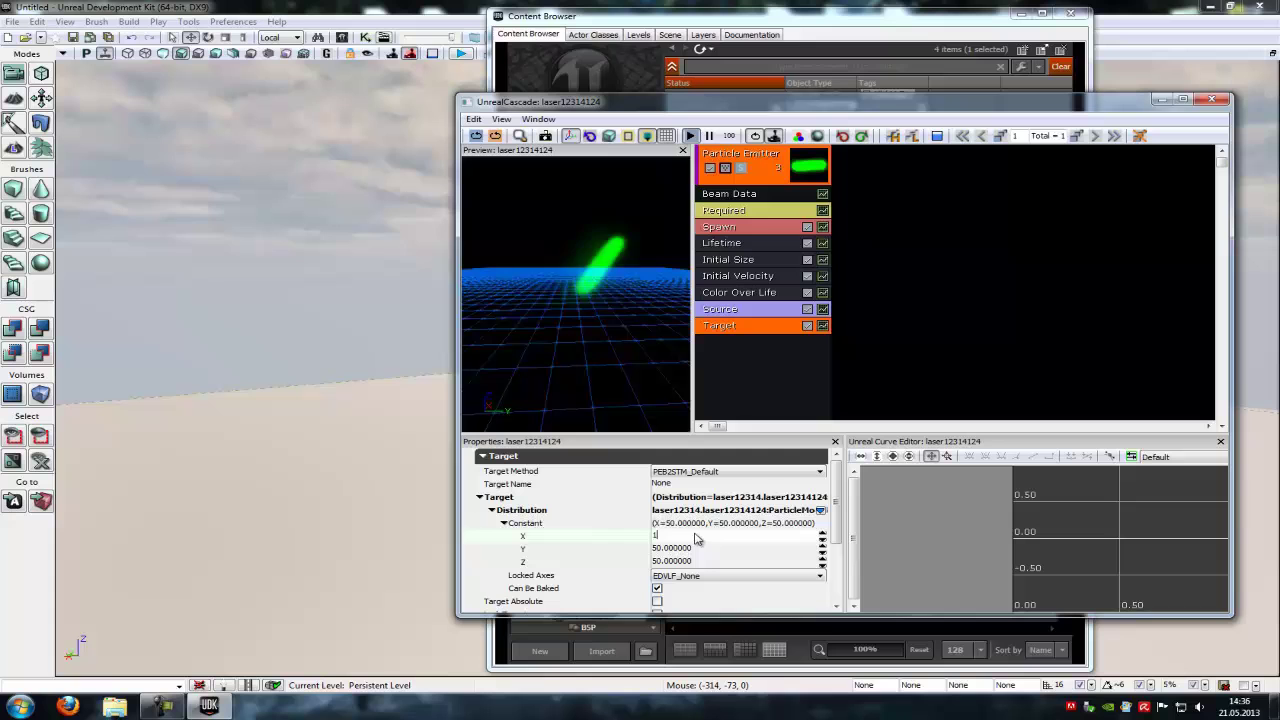
{"action": "type", "text": "000"}
{"action": "left_click", "coordinate": [695, 549]}
{"action": "type", "text": "0"}
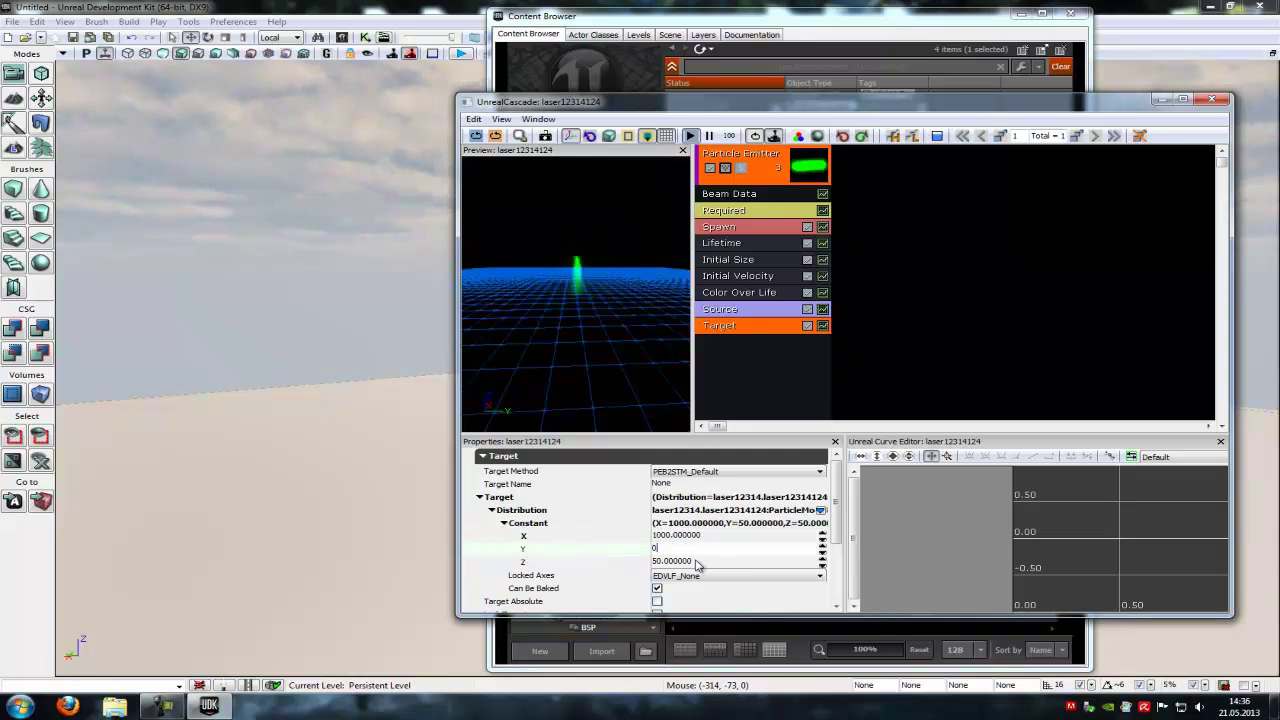
{"action": "left_click", "coordinate": [695, 562]}
{"action": "type", "text": "0"}
{"action": "left_click", "coordinate": [702, 537]}
{"action": "left_click", "coordinate": [631, 355]}
{"action": "left_click_drag", "start_coordinate": [631, 360], "coordinate": [580, 337]}
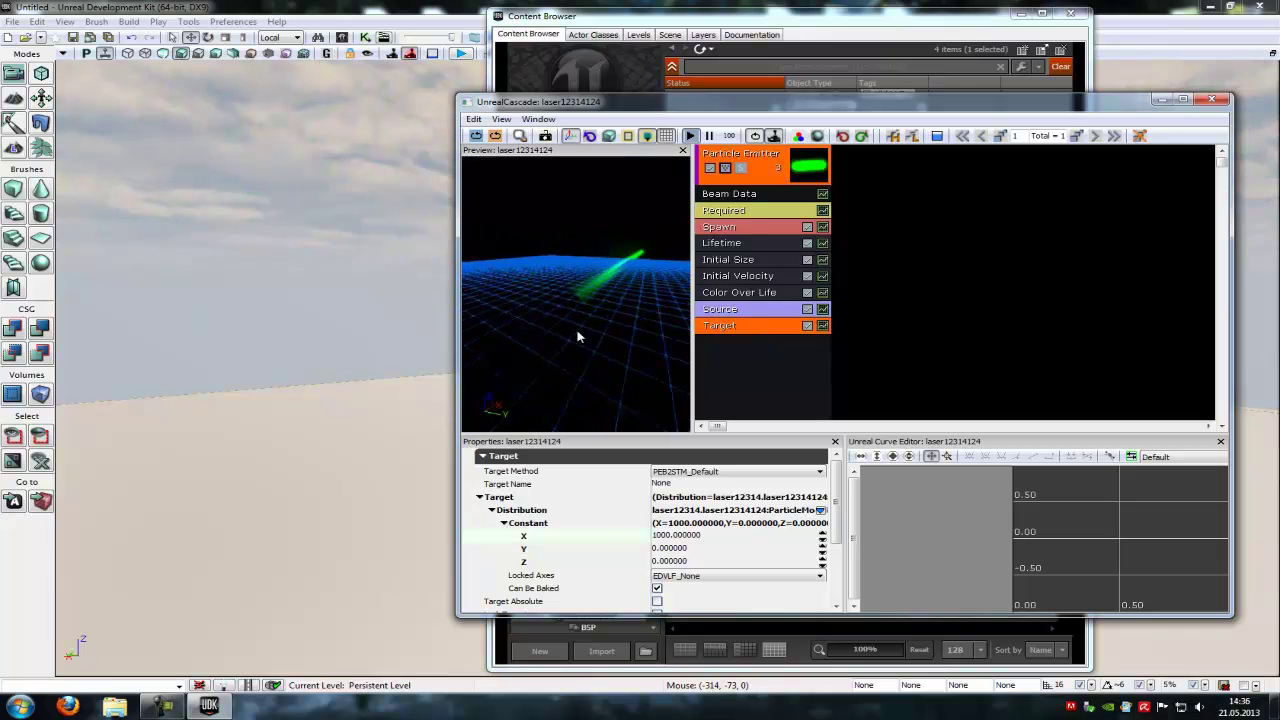
- Set Texture Tile Distance to 300 in the Beam Data module and inspect the beam's side in the preview
{"action": "left_click", "coordinate": [744, 198]}
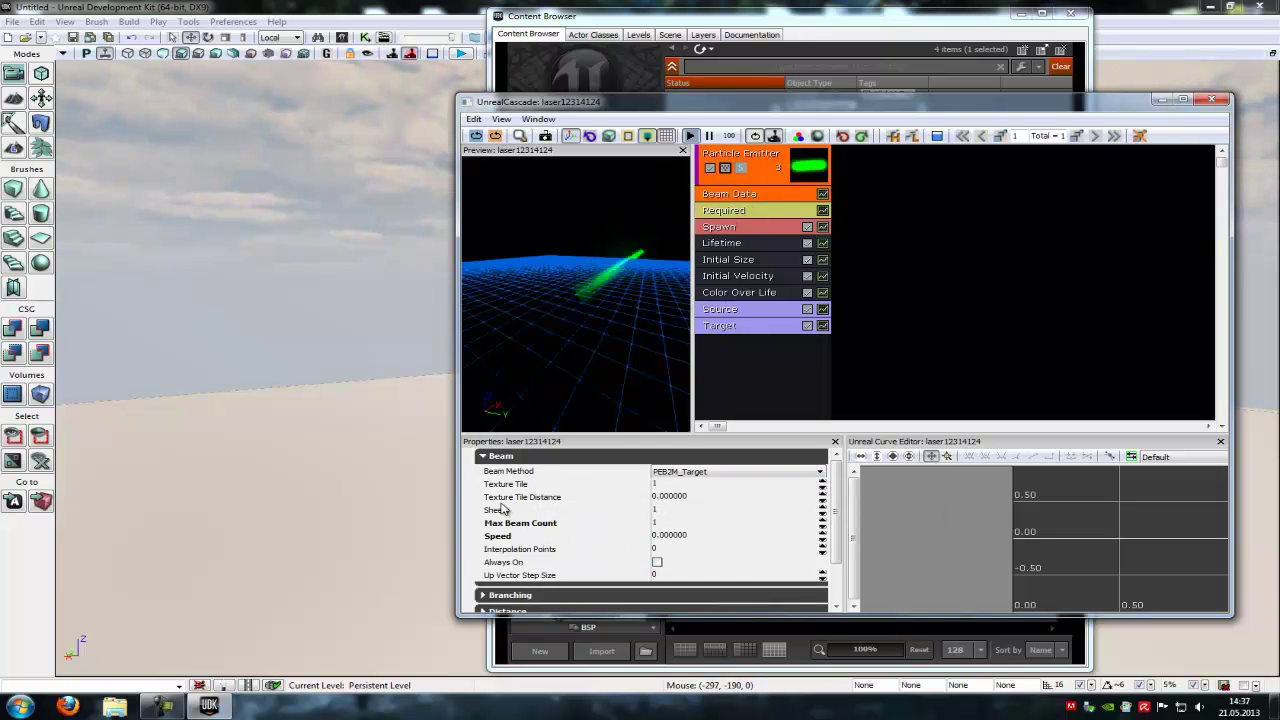
{"action": "left_click", "coordinate": [699, 498]}
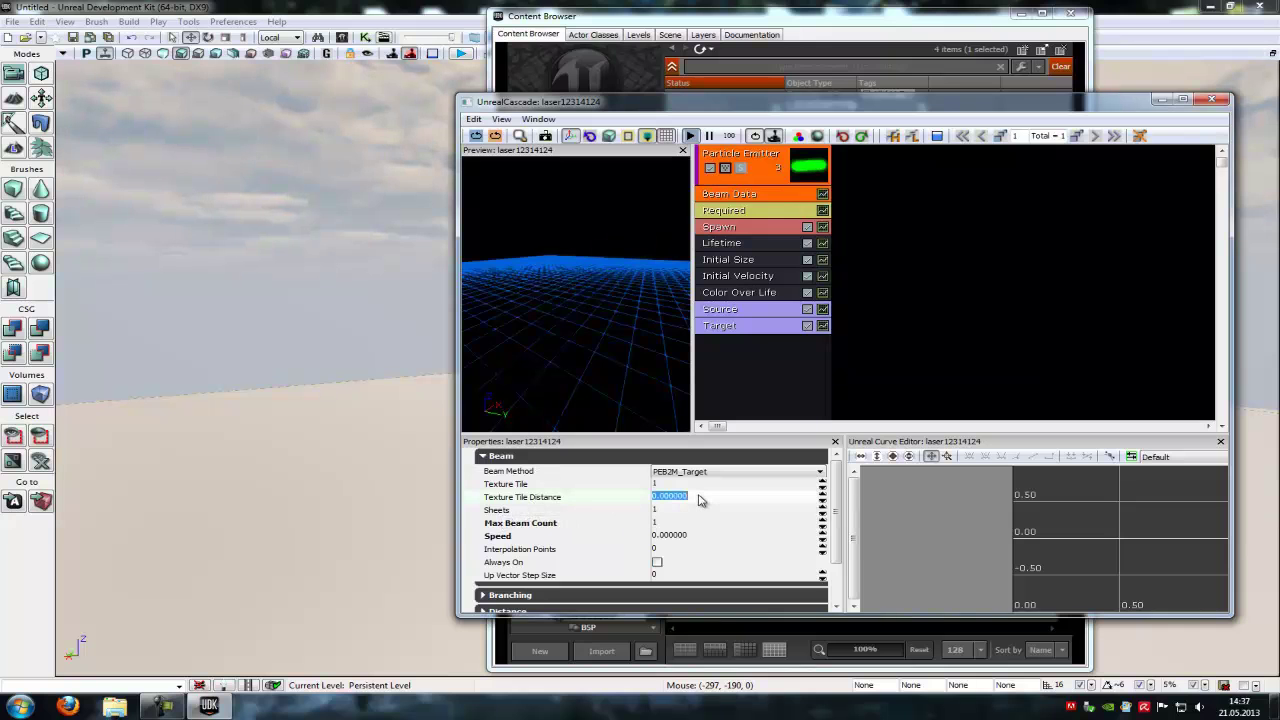
{"action": "type", "text": "300"}
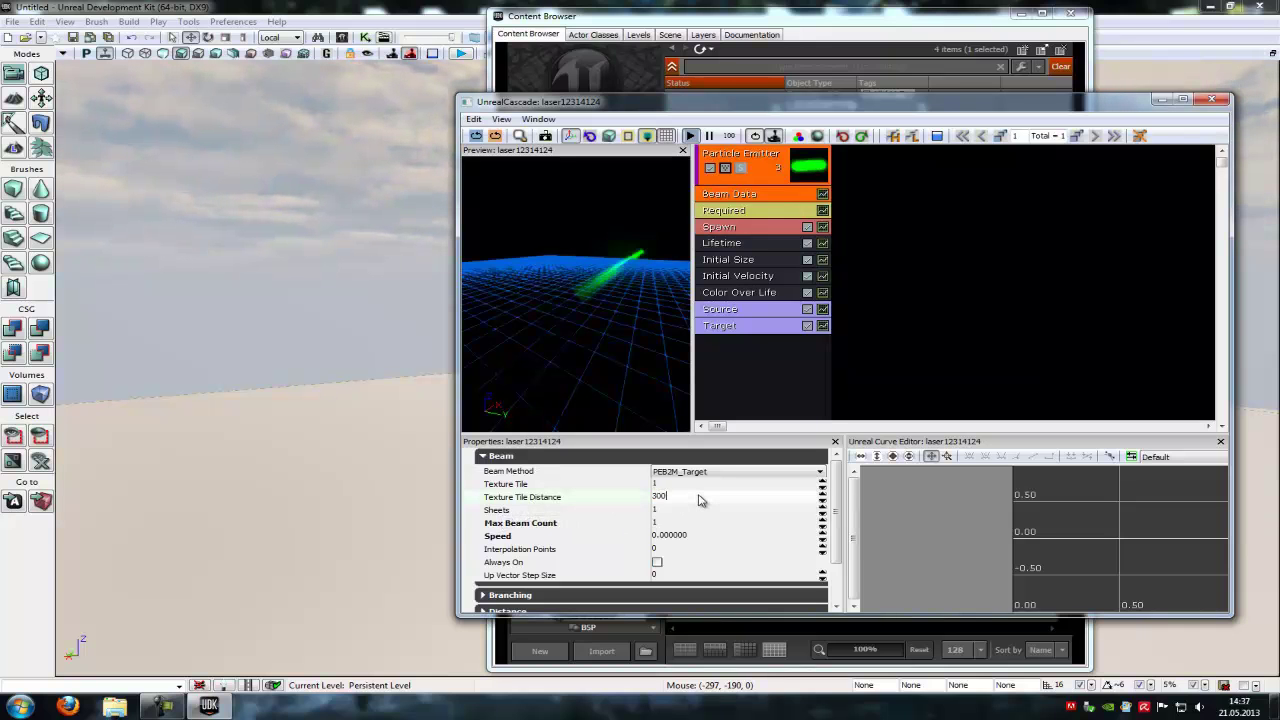
{"action": "key", "text": "Return"}
{"action": "left_click_drag", "start_coordinate": [526, 289], "coordinate": [620, 286]}
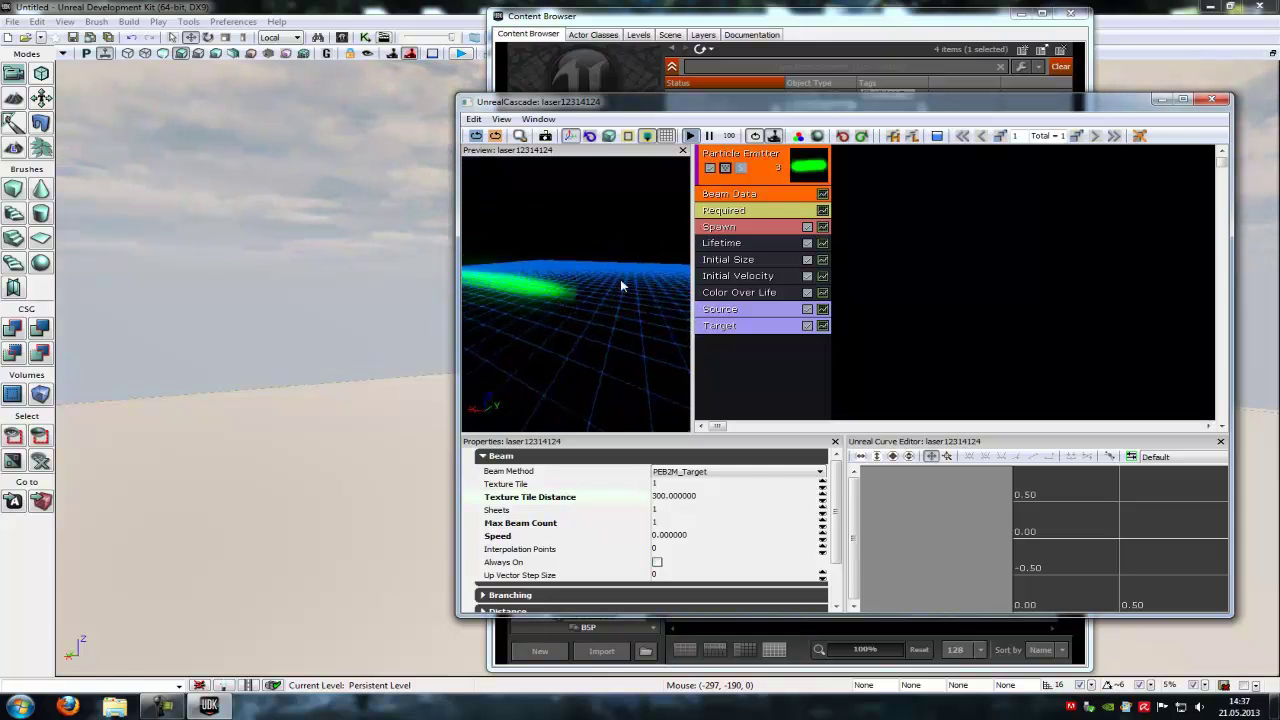
- Change the Initial Size module's Start Size distribution to DistributionVectorConstant and expand its constant values
{"action": "left_click", "coordinate": [750, 259]}
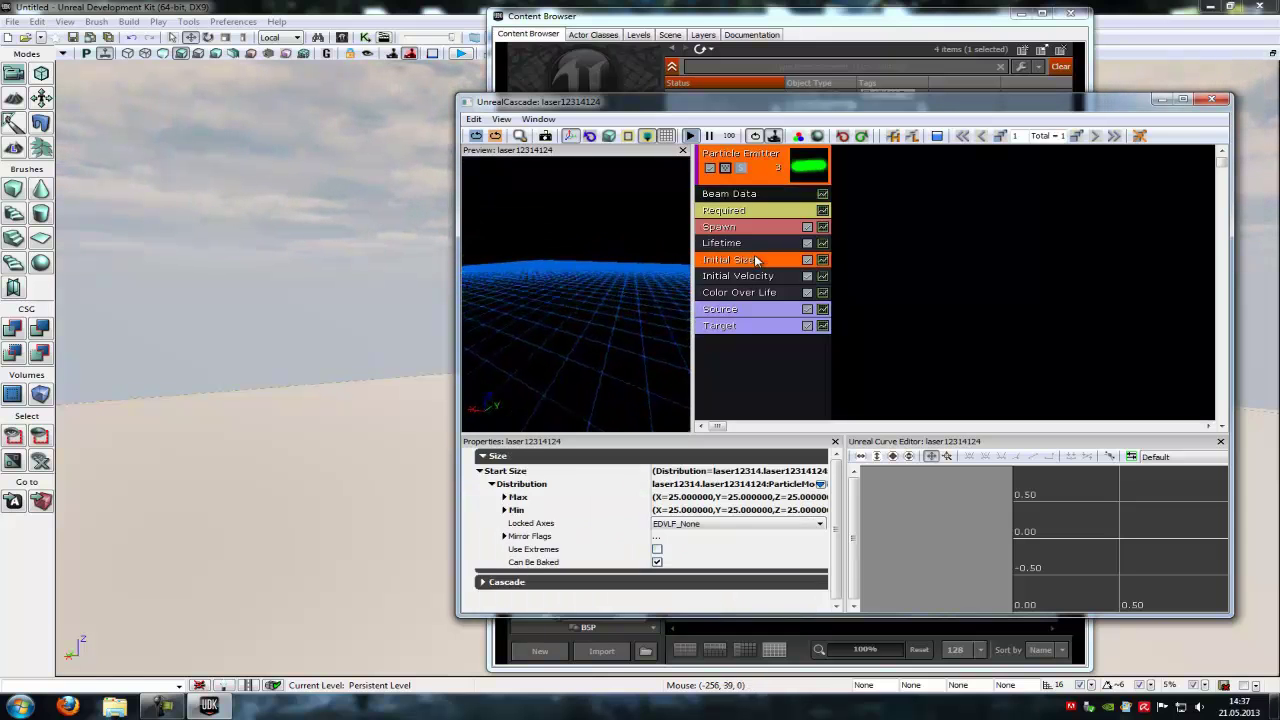
{"action": "left_click", "coordinate": [821, 485]}
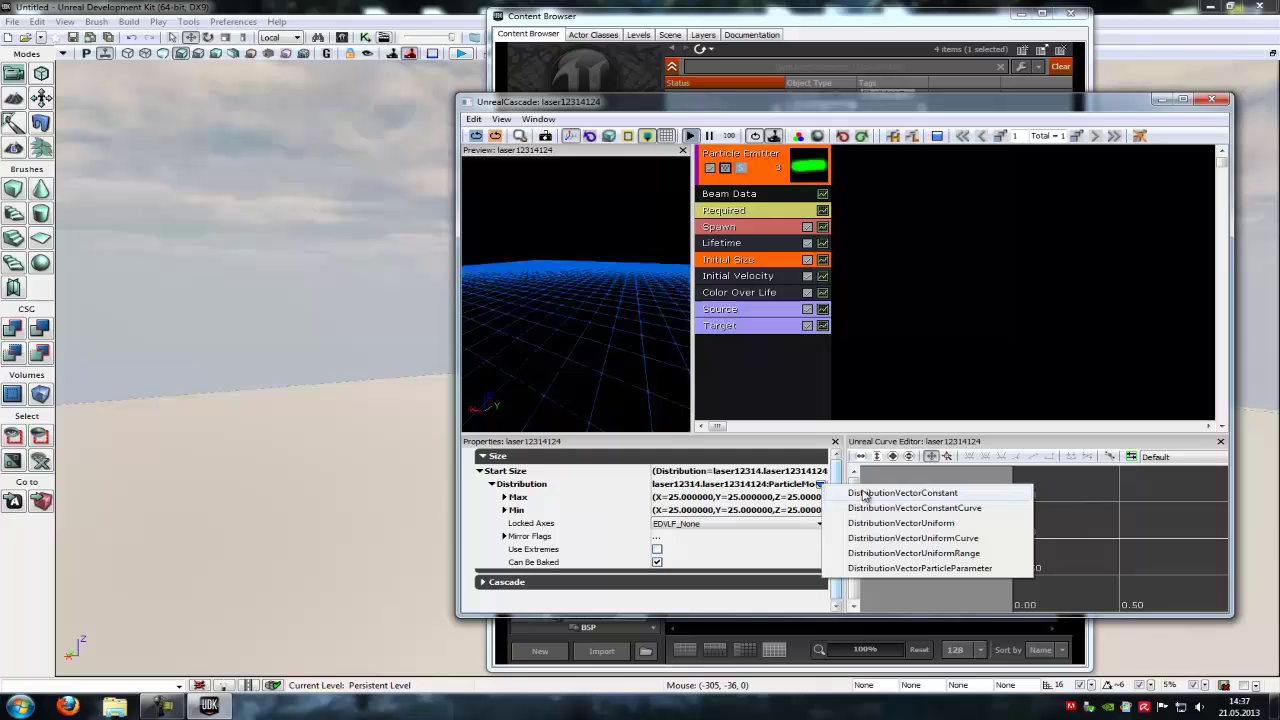
{"action": "left_click", "coordinate": [864, 494]}
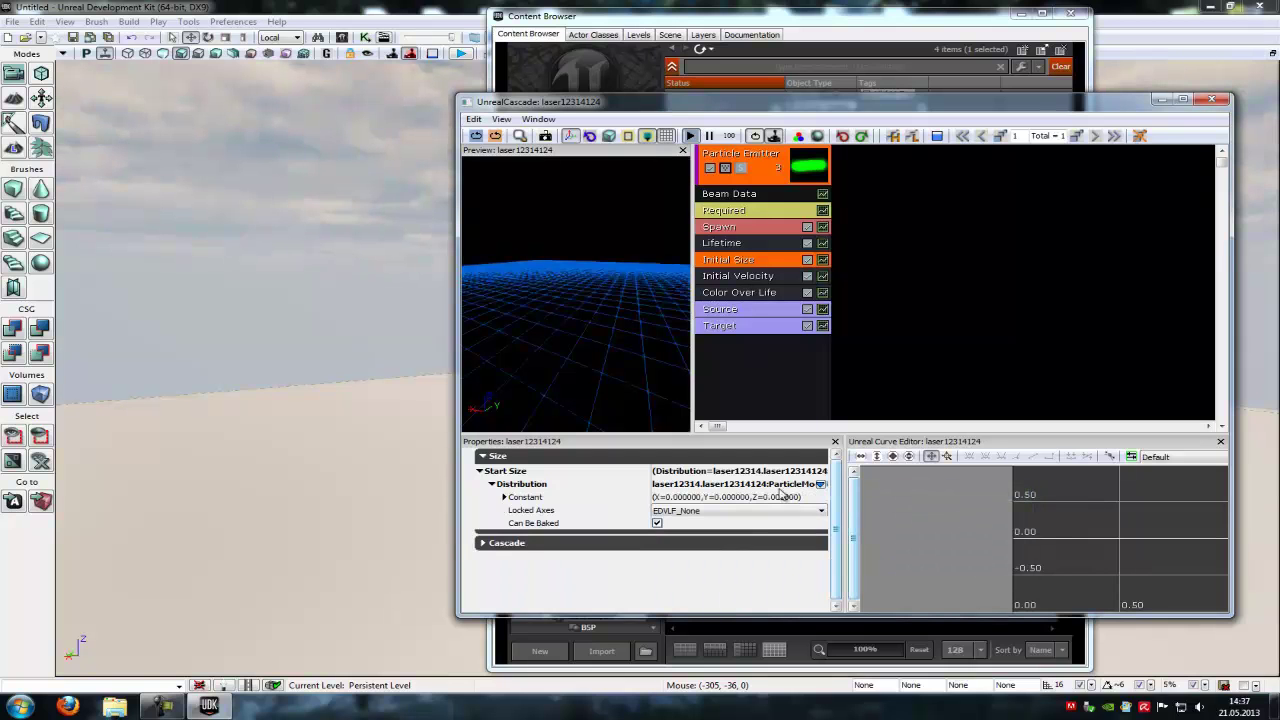
{"action": "left_click", "coordinate": [515, 497]}
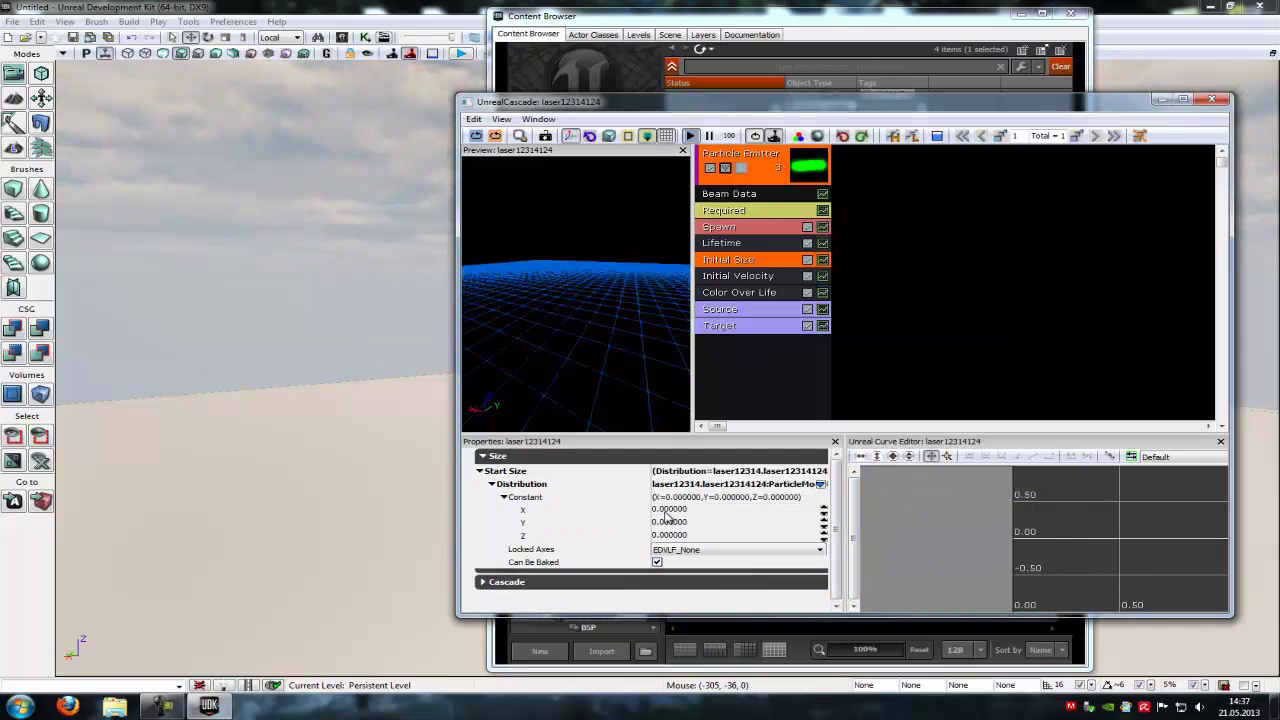
- Try Start Size X values of 1, 10 and 3 and compare the beam's thickness in the preview
{"action": "left_click", "coordinate": [665, 512]}
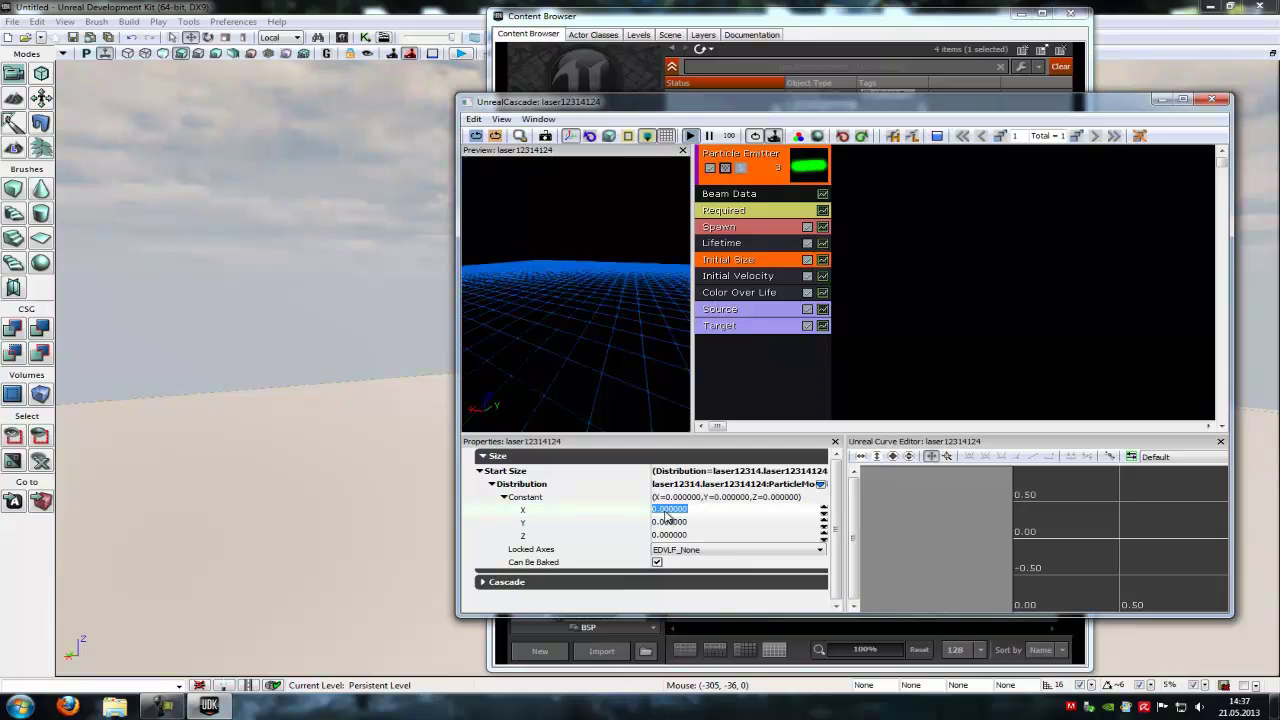
{"action": "left_click", "coordinate": [705, 524]}
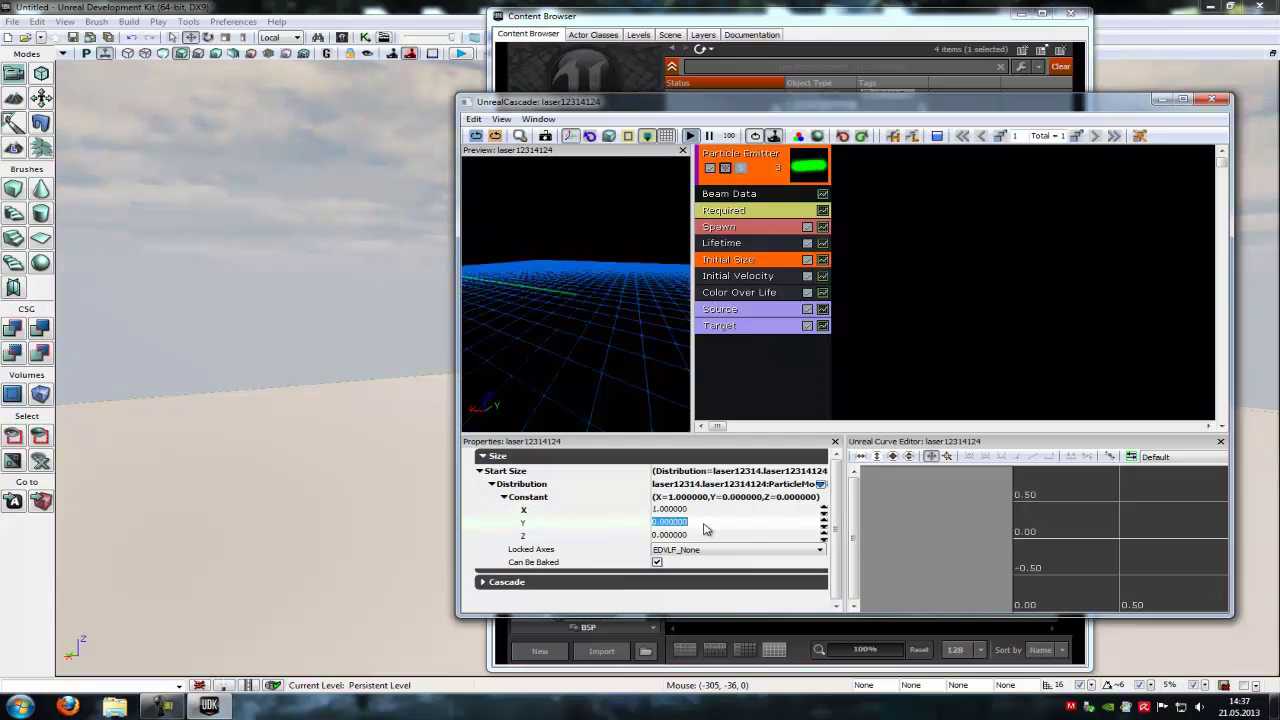
{"action": "left_click", "coordinate": [689, 509]}
{"action": "type", "text": "10"}
{"action": "key", "text": "Return"}
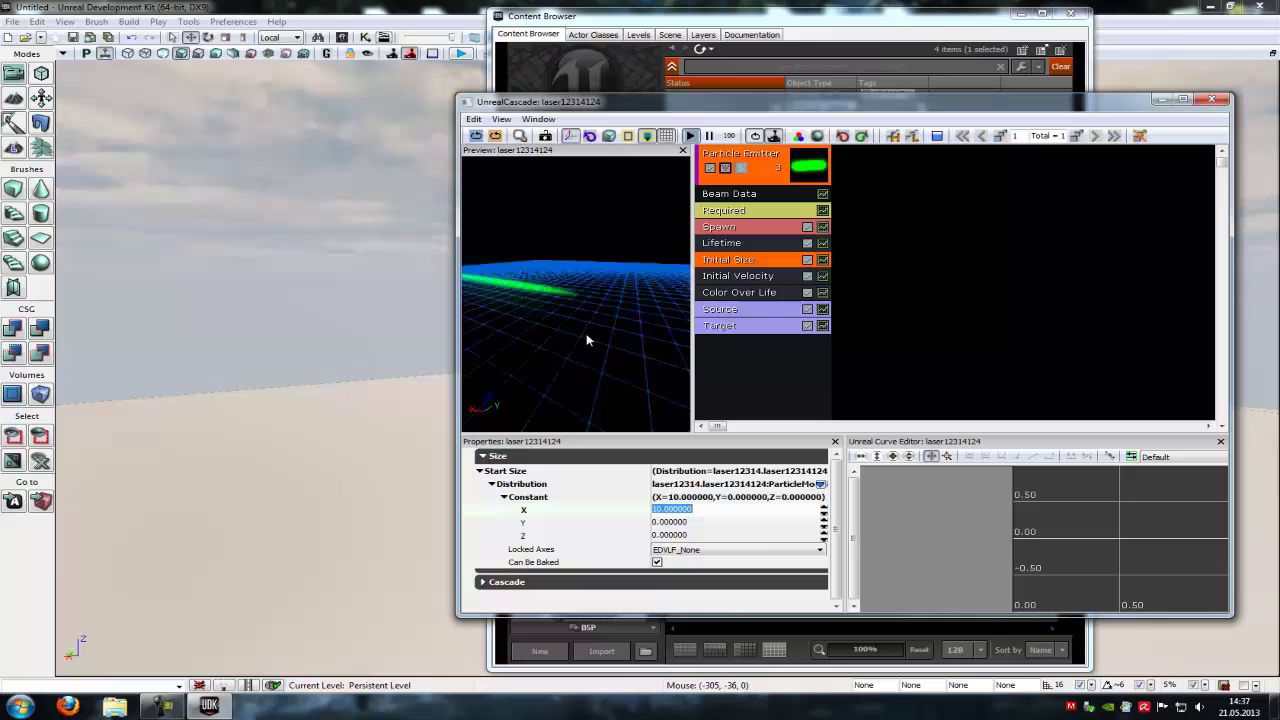
{"action": "left_click_drag", "start_coordinate": [586, 334], "coordinate": [651, 336]}
{"action": "left_click", "coordinate": [686, 509]}
{"action": "type", "text": "3"}
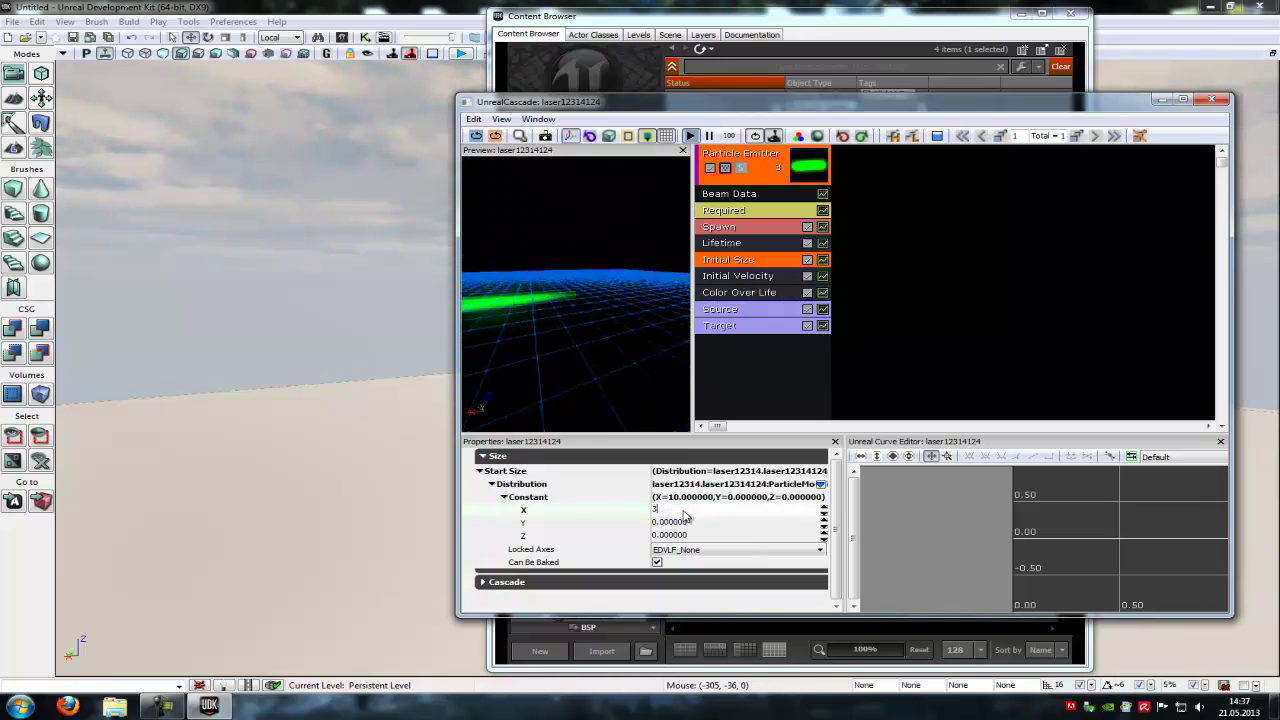
{"action": "left_click", "coordinate": [684, 522]}
{"action": "left_click_drag", "start_coordinate": [582, 331], "coordinate": [693, 327]}
- Set the Start Size constant's X to 2 and check the beam from the side in the preview
{"action": "left_click", "coordinate": [697, 514]}
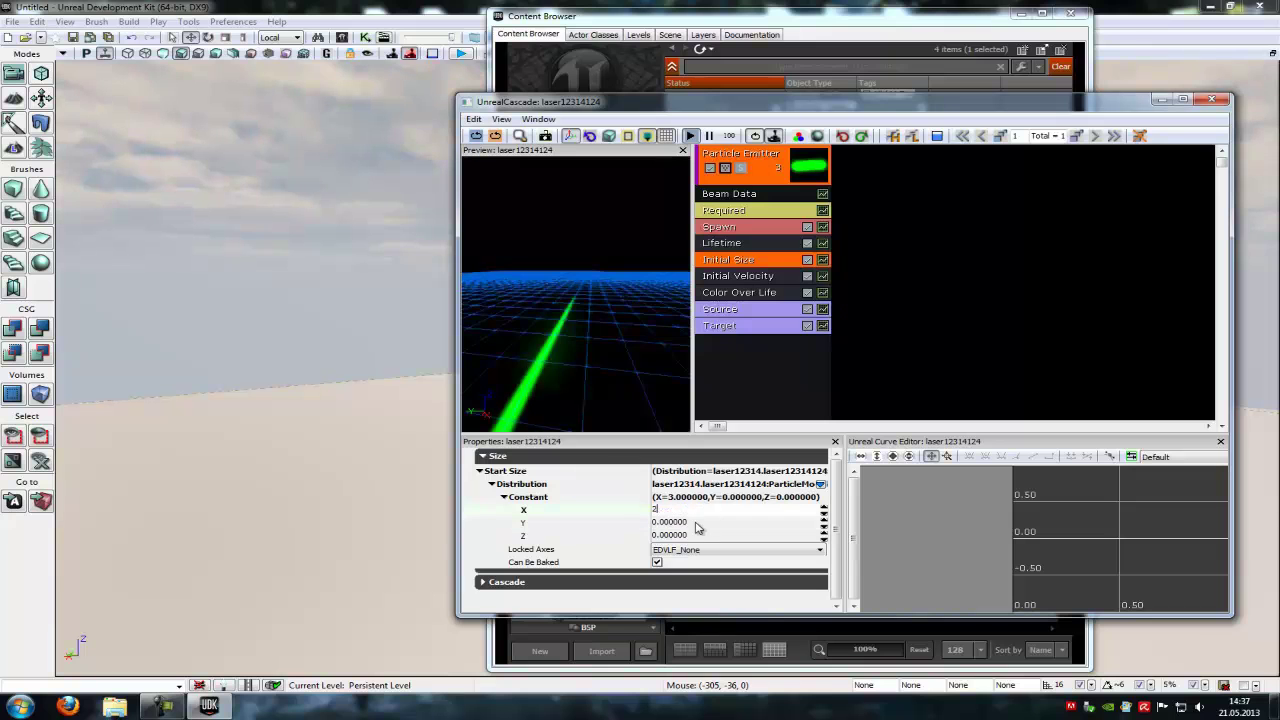
{"action": "type", "text": "2"}
{"action": "key", "text": "Return"}
{"action": "left_click_drag", "start_coordinate": [566, 351], "coordinate": [537, 342]}
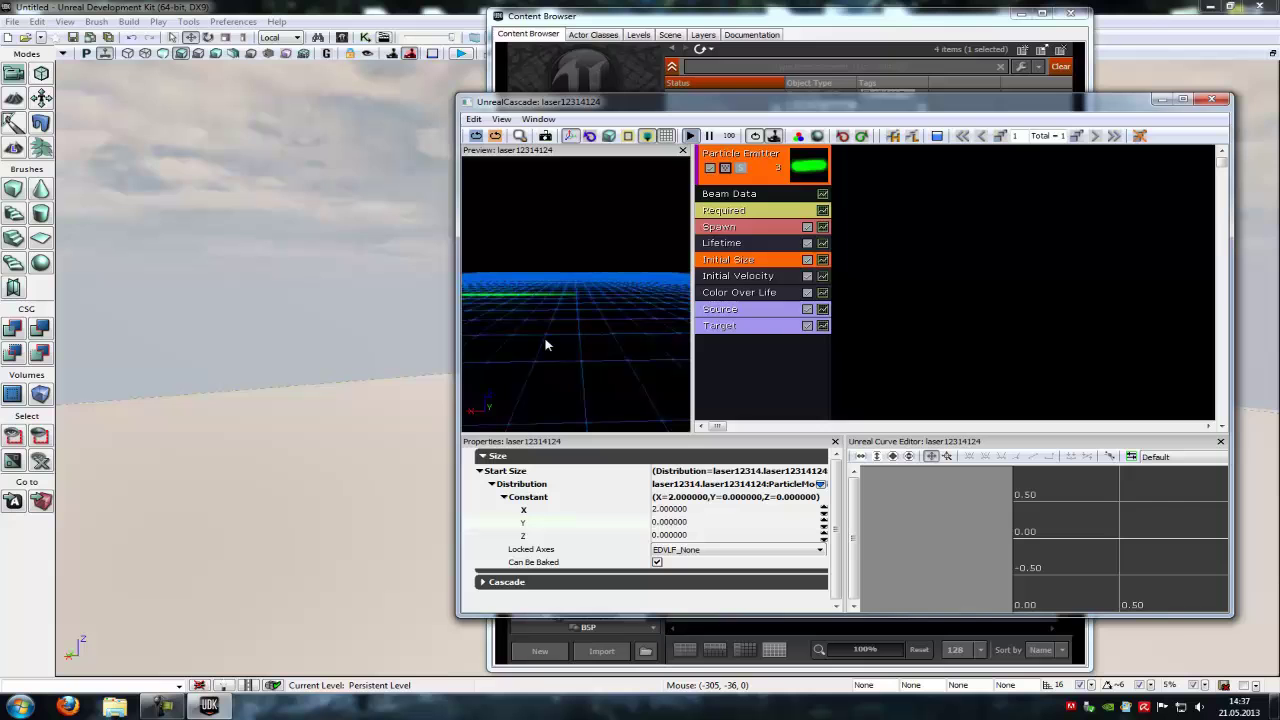
- Close the Cascade editor and save the laser12314 package
{"action": "left_click", "coordinate": [1212, 100]}
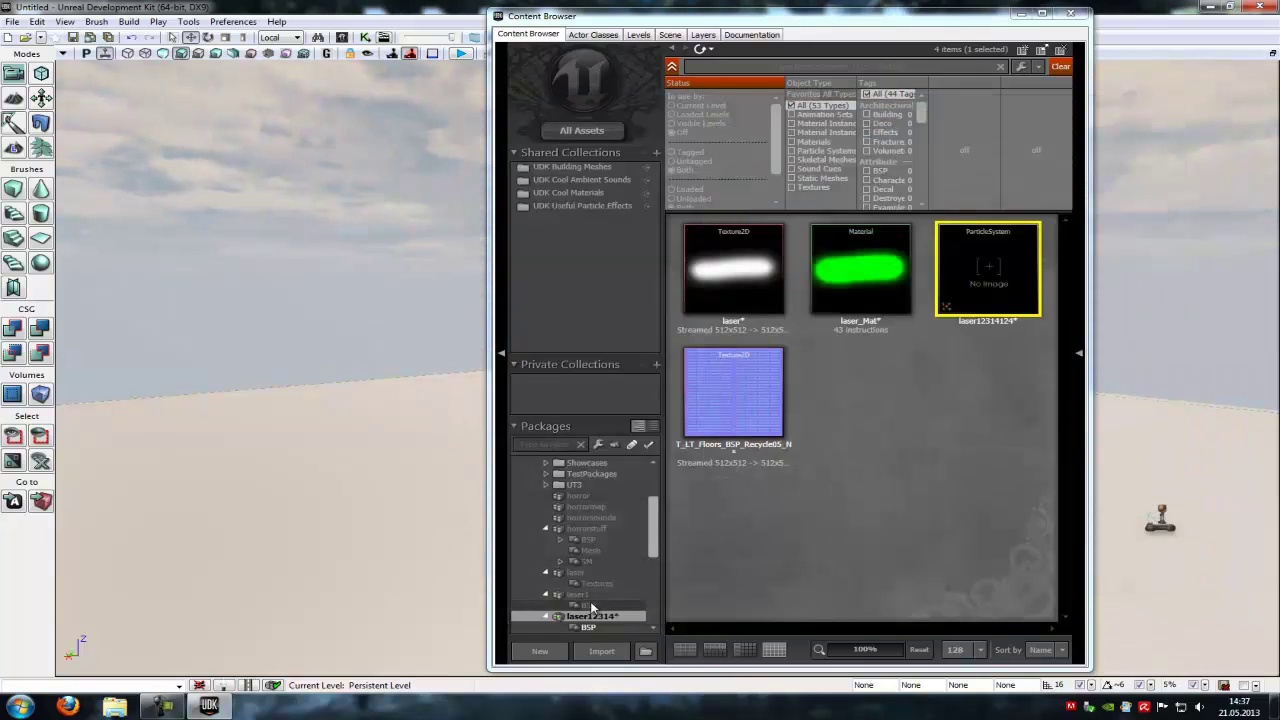
{"action": "right_click", "coordinate": [598, 615]}
{"action": "left_click", "coordinate": [638, 459]}
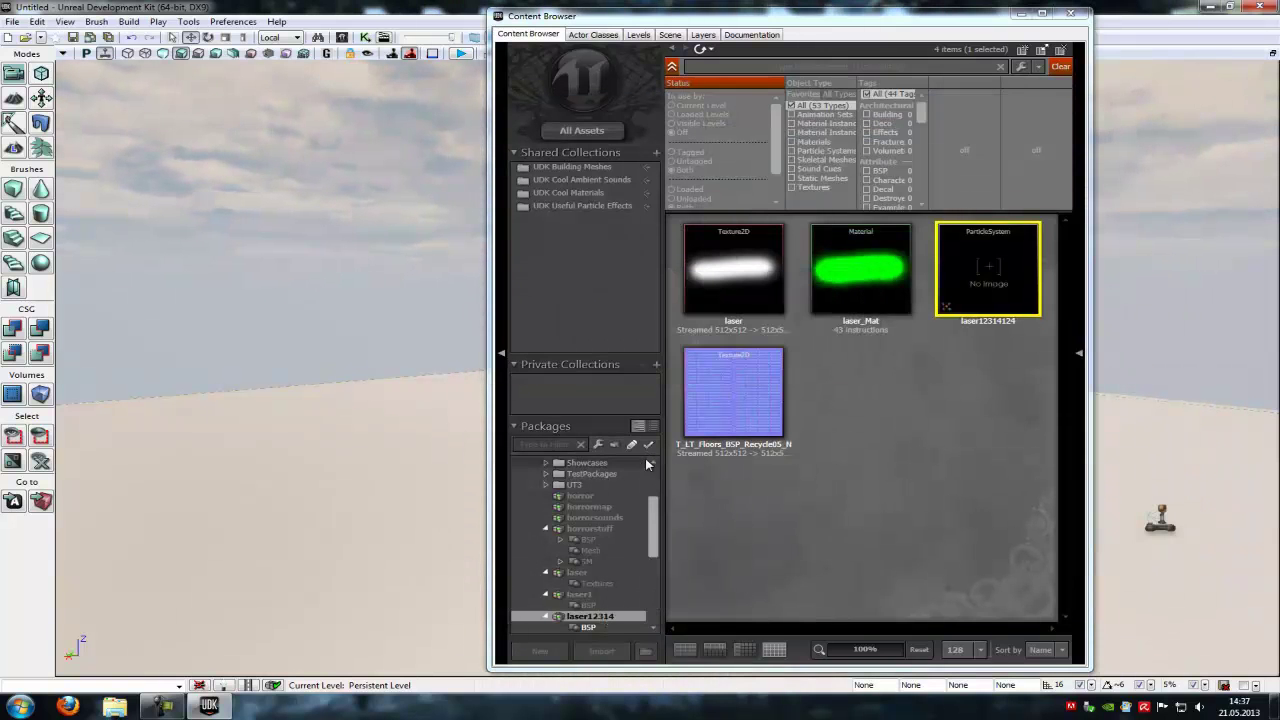
- Place the laser12314124 particle system in the level and raise the emitter well above the floor
{"action": "left_click_drag", "start_coordinate": [855, 20], "coordinate": [925, 33]}
{"action": "left_click_drag", "start_coordinate": [1058, 280], "coordinate": [440, 548]}
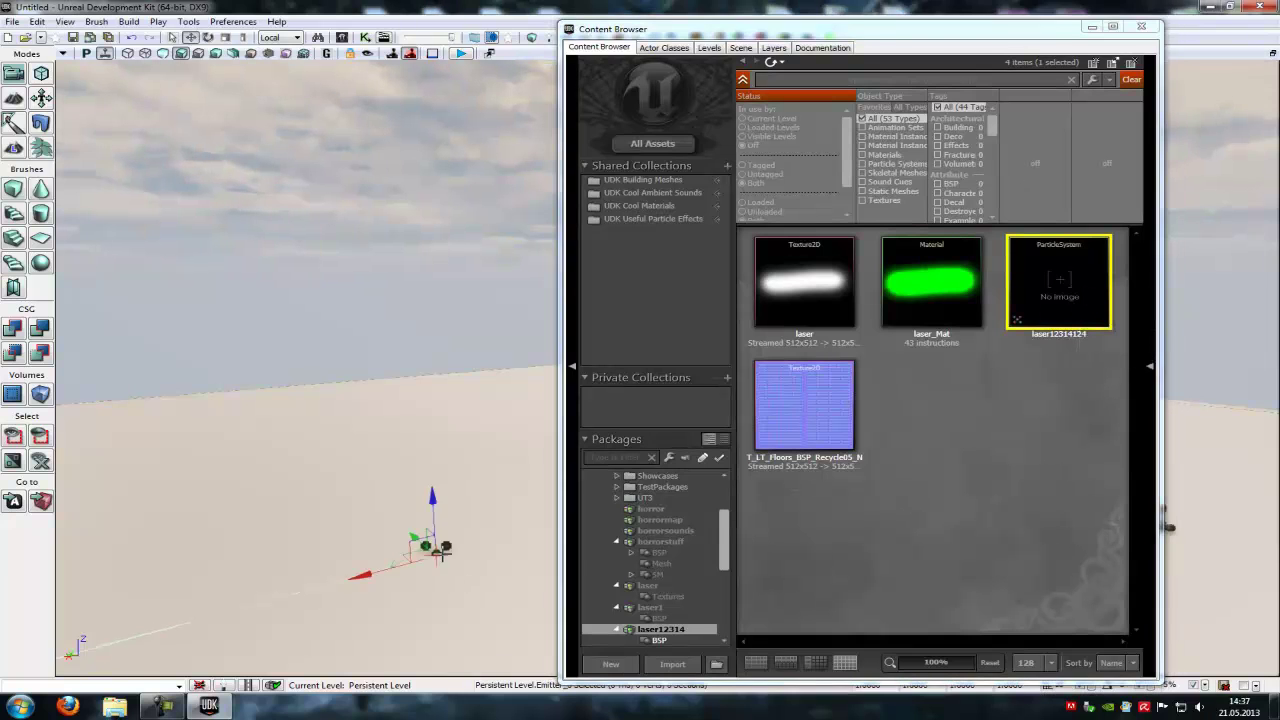
{"action": "left_click_drag", "start_coordinate": [441, 432], "coordinate": [444, 305]}
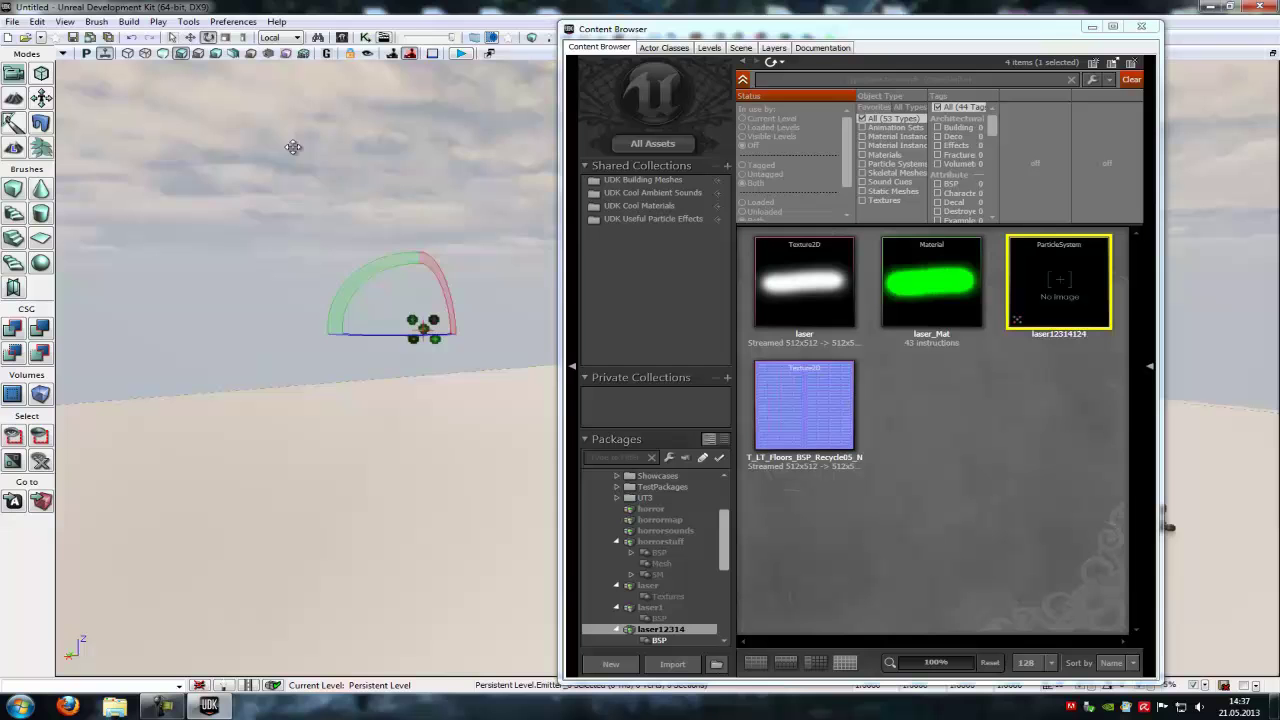
- Play the level from a spot on the floor to look for the laser, and end the preview
{"action": "right_click", "coordinate": [446, 592]}
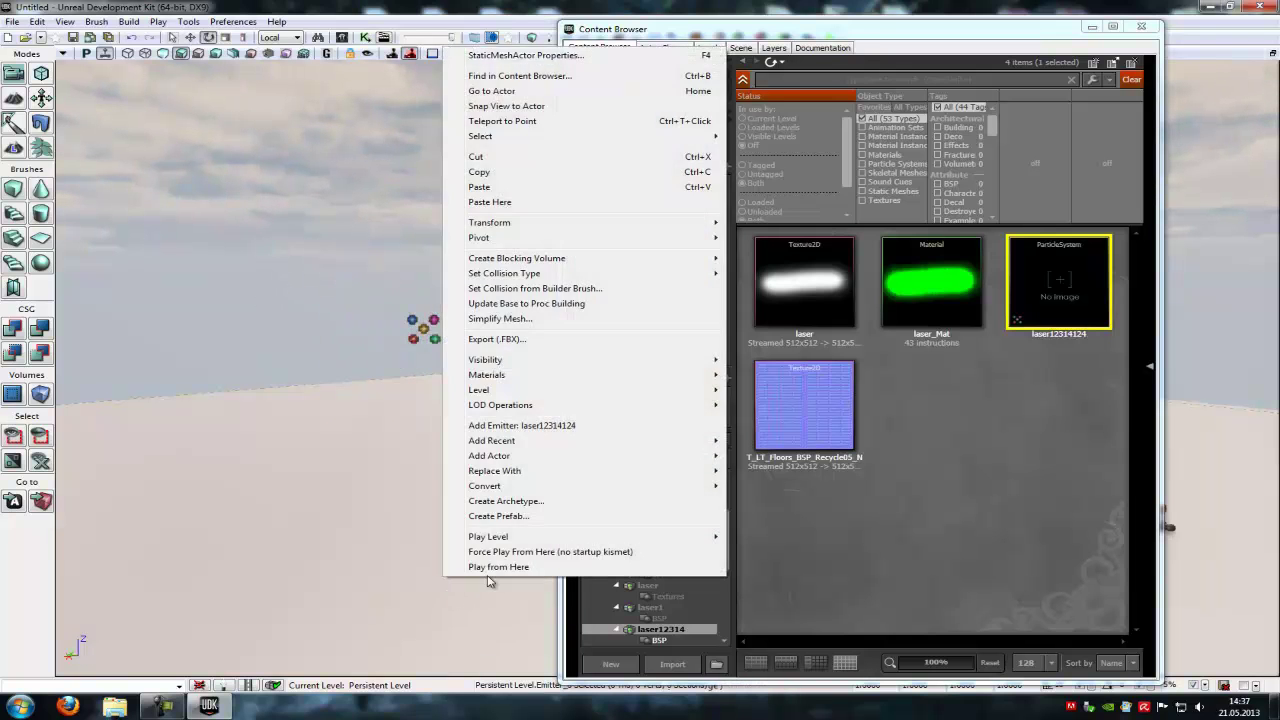
{"action": "left_click", "coordinate": [480, 568]}
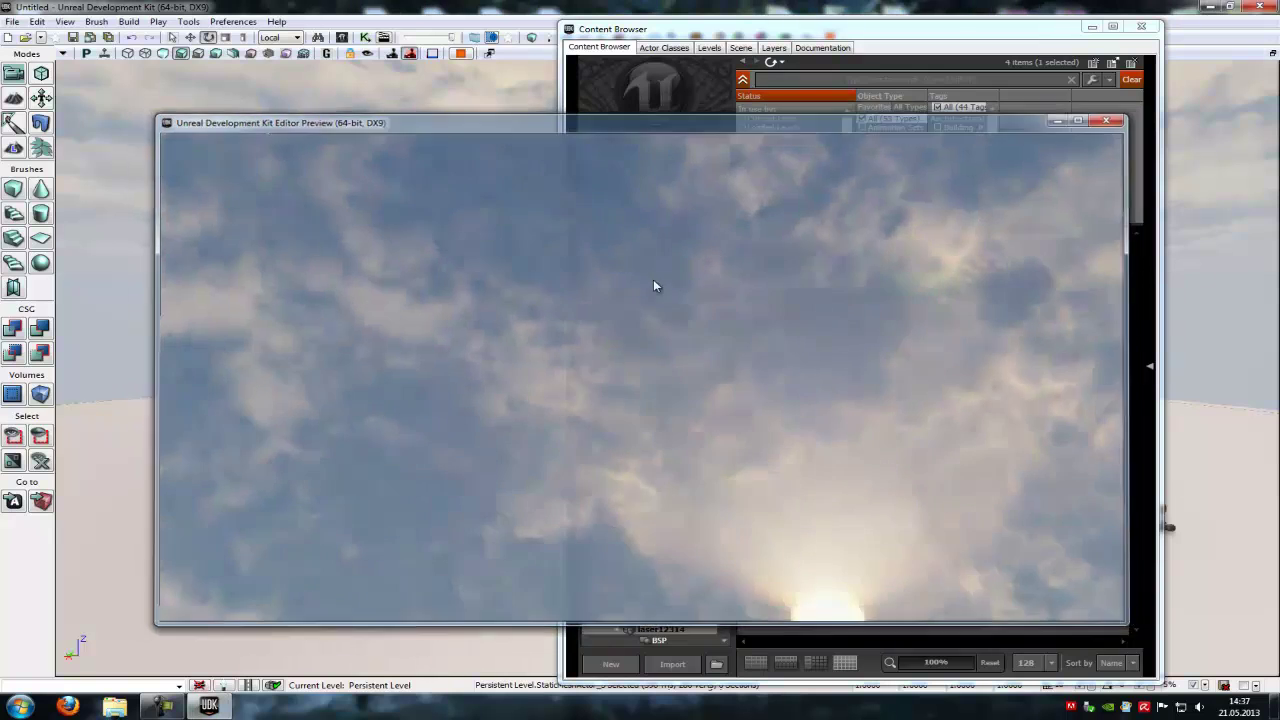
{"action": "key", "text": "Escape"}
- Minimize the Content Browser, open Kismet with the laser emitter selected, and add a Level Loaded event
{"action": "left_click", "coordinate": [1094, 28]}
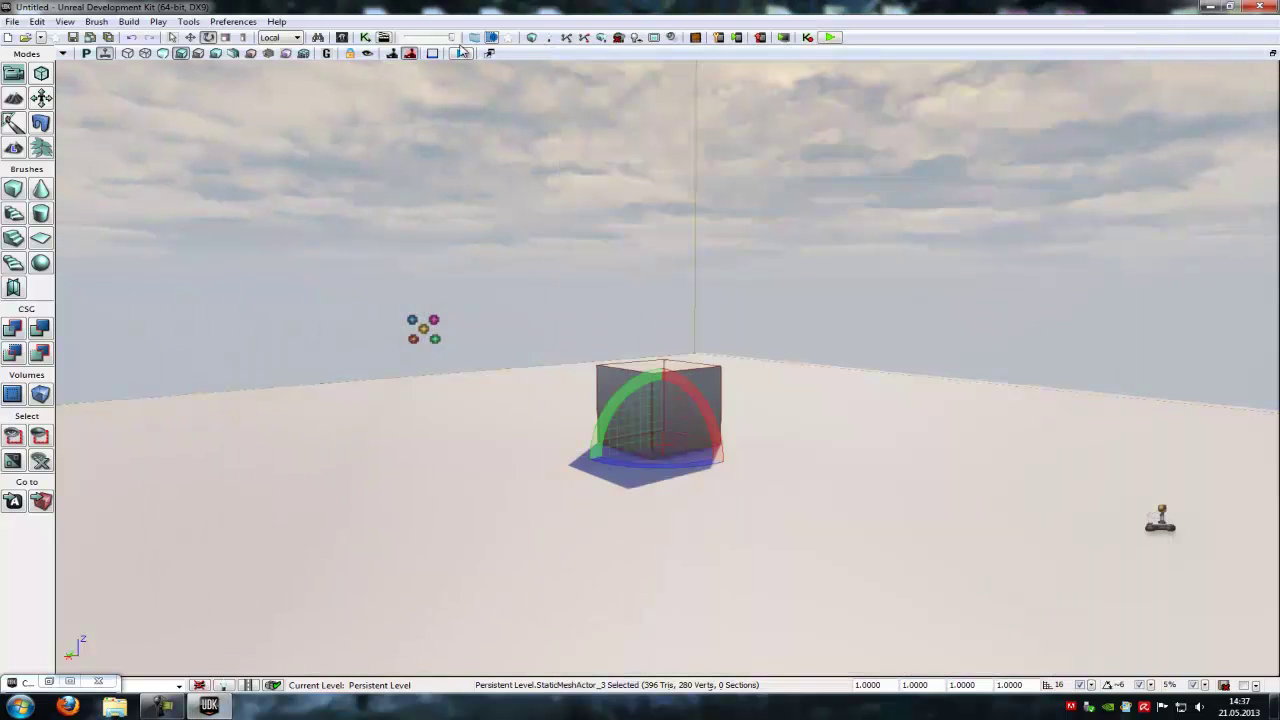
{"action": "left_click", "coordinate": [368, 38]}
{"action": "left_click", "coordinate": [423, 329]}
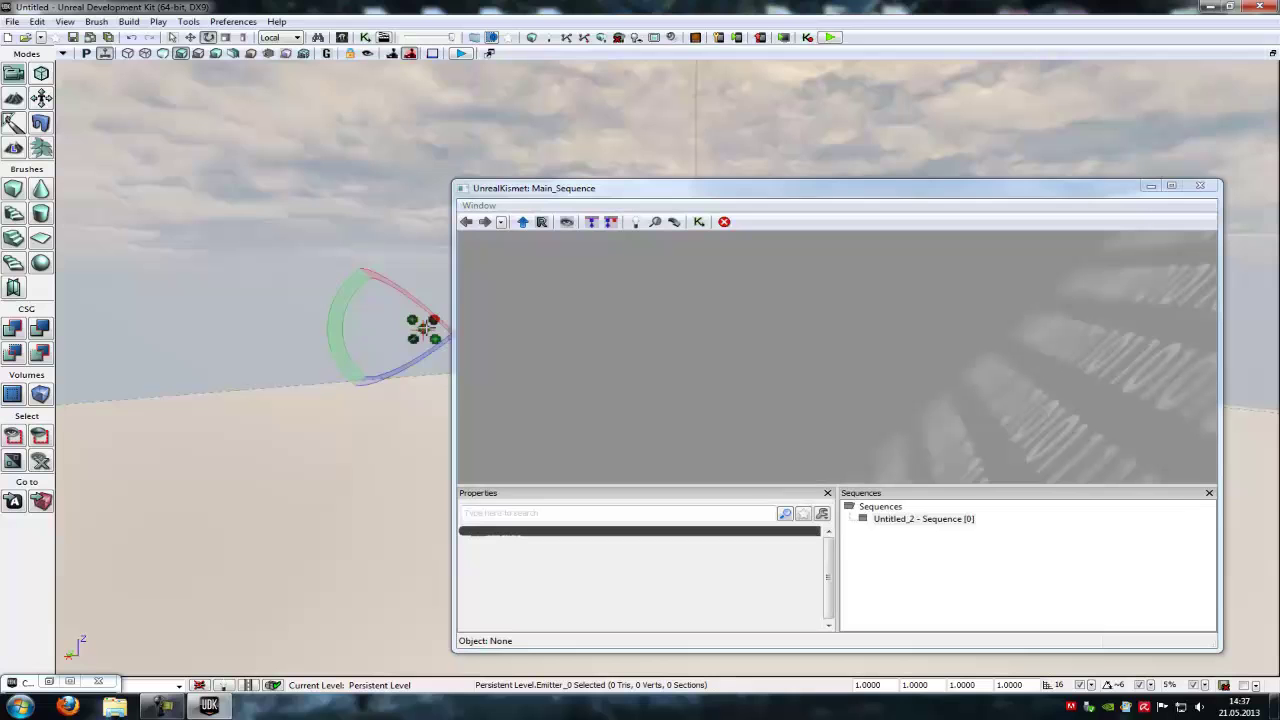
{"action": "right_click", "coordinate": [627, 334]}
{"action": "mouse_move", "coordinate": [707, 403]}
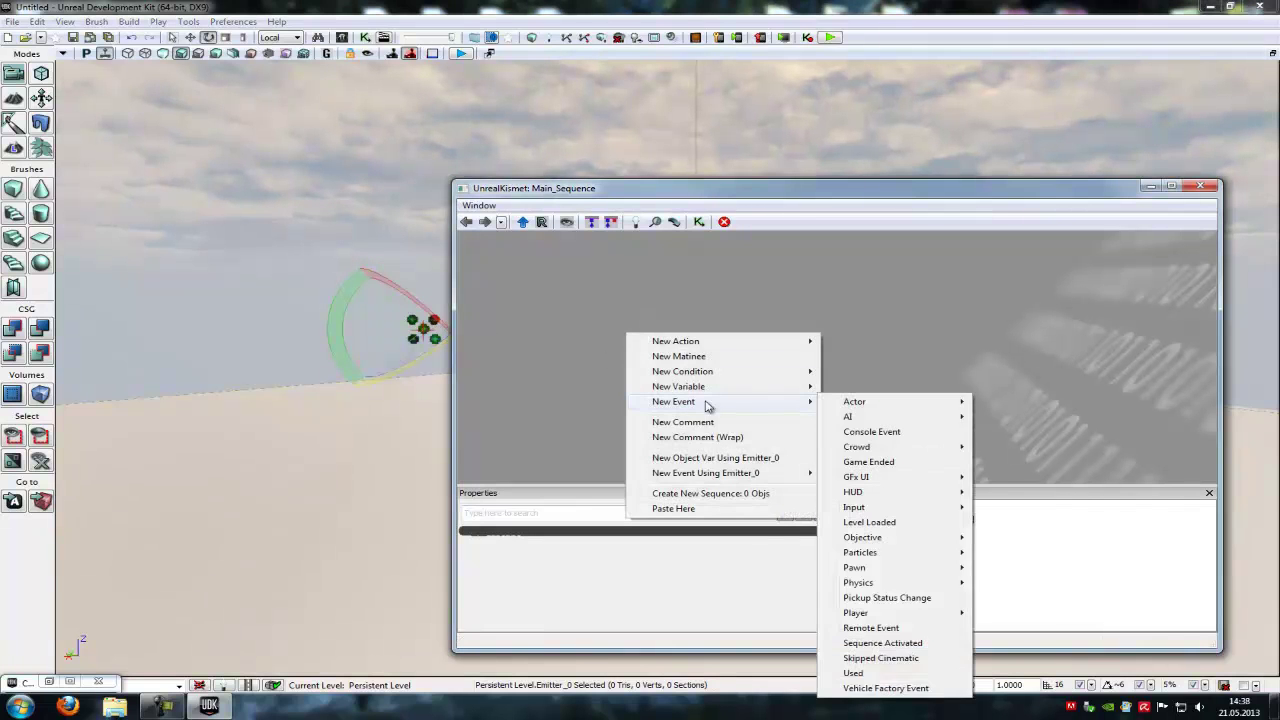
{"action": "left_click", "coordinate": [918, 522]}
- Add a Toggle action in Kismet and connect the event's Loaded and Visible output to its Turn On input
{"action": "right_click", "coordinate": [905, 380]}
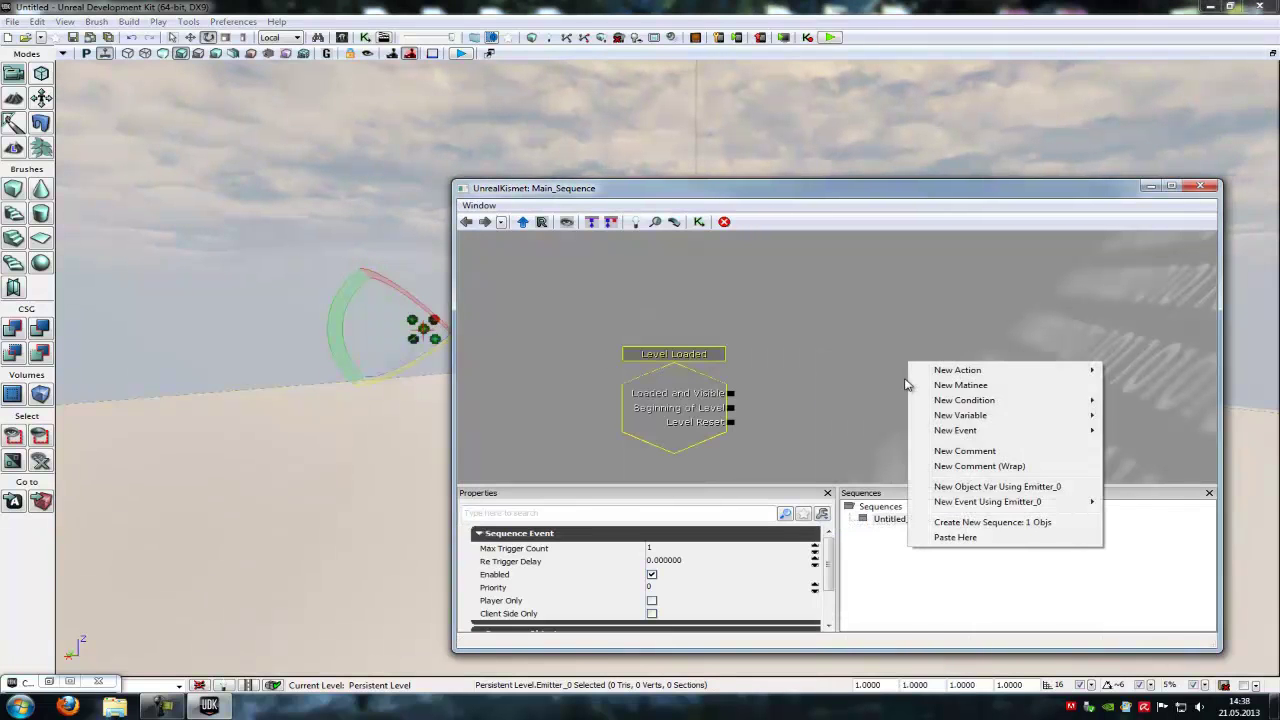
{"action": "mouse_move", "coordinate": [946, 376]}
{"action": "mouse_move", "coordinate": [1200, 680]}
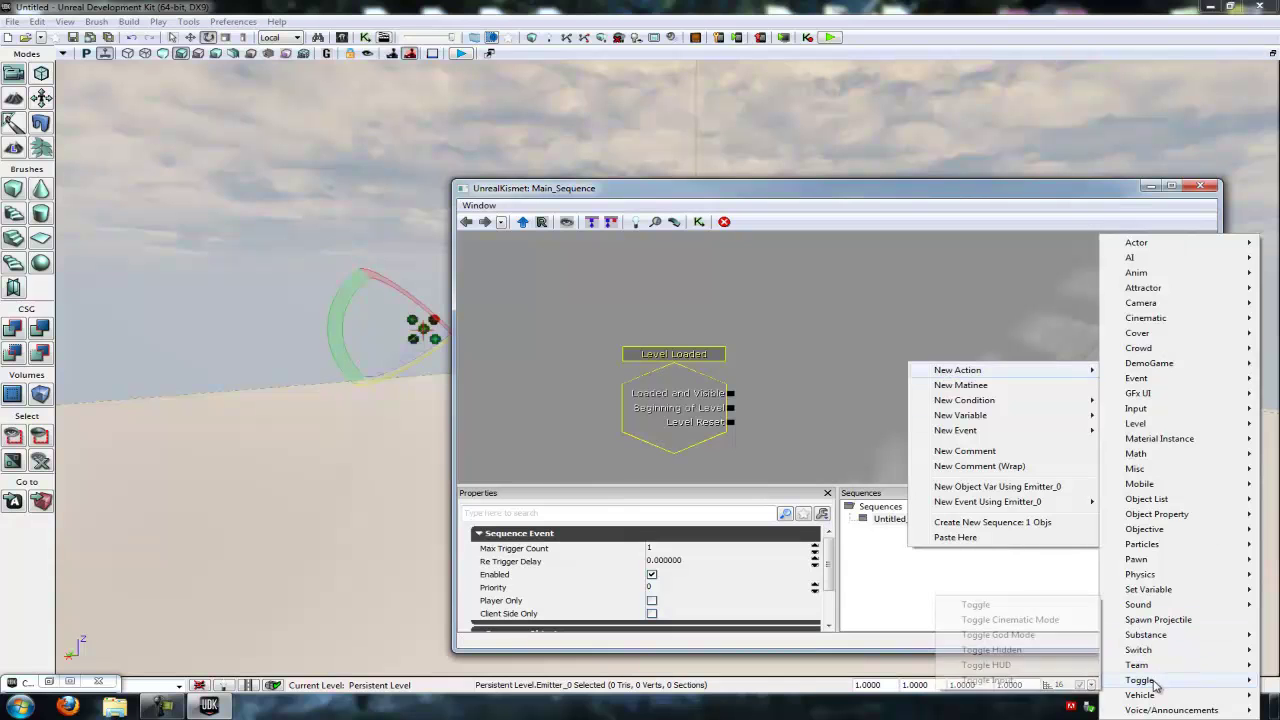
{"action": "left_click", "coordinate": [1017, 611]}
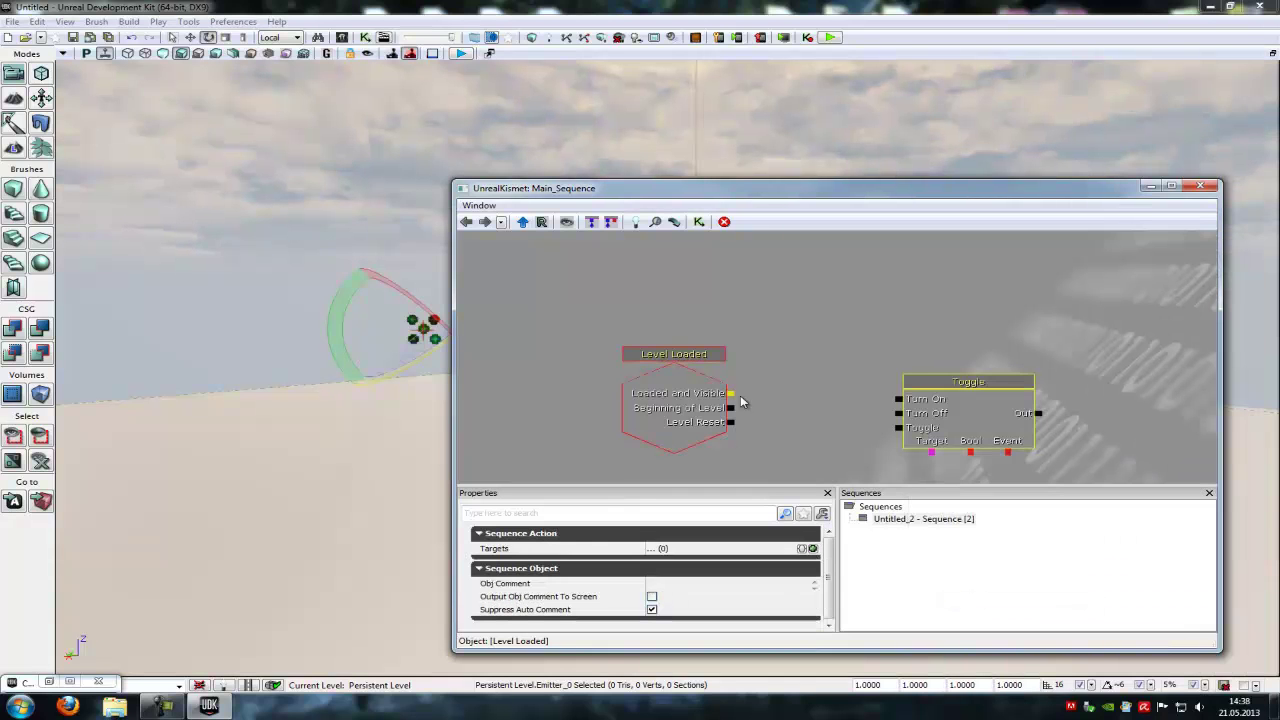
{"action": "left_click_drag", "start_coordinate": [670, 381], "coordinate": [800, 393]}
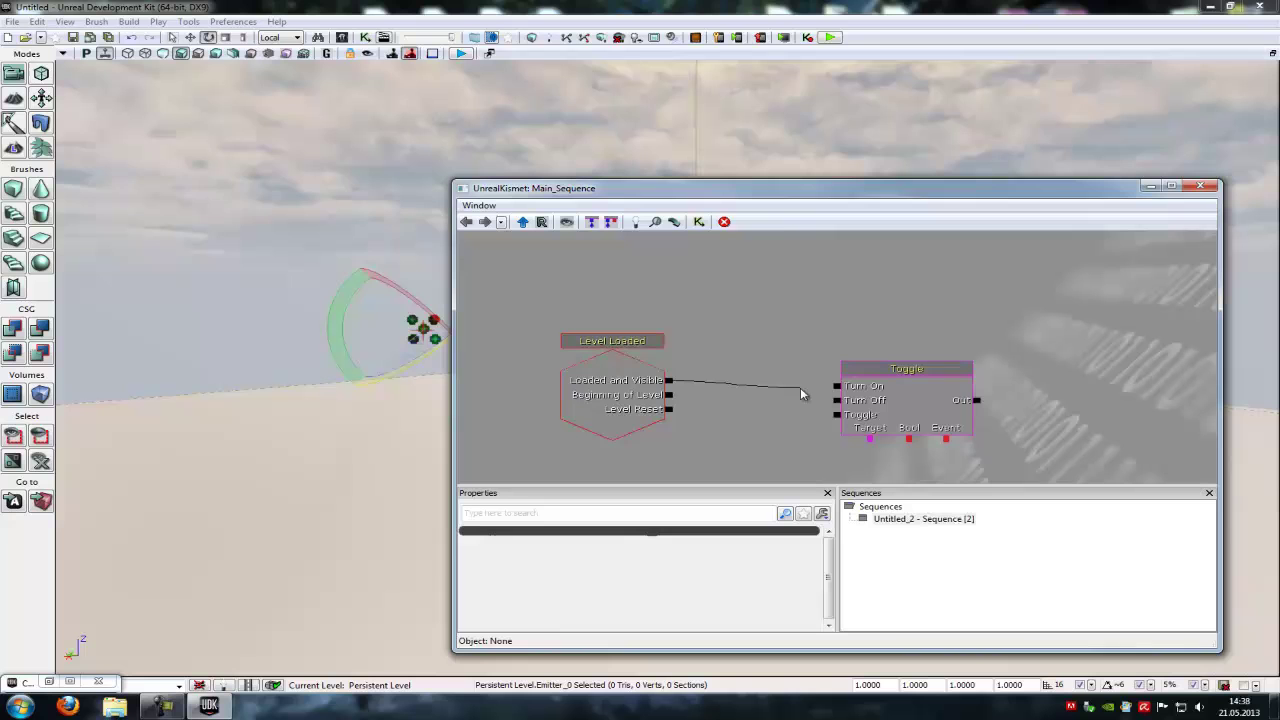
- Add an object variable for the selected laser emitter and attach it to the Toggle action's Target
{"action": "mouse_move", "coordinate": [866, 466]}
{"action": "left_mouse_down"}
{"action": "mouse_move", "coordinate": [871, 428]}
{"action": "mouse_move", "coordinate": [890, 443]}
{"action": "left_mouse_up"}
{"action": "right_click", "coordinate": [870, 426]}
{"action": "left_click", "coordinate": [998, 538]}
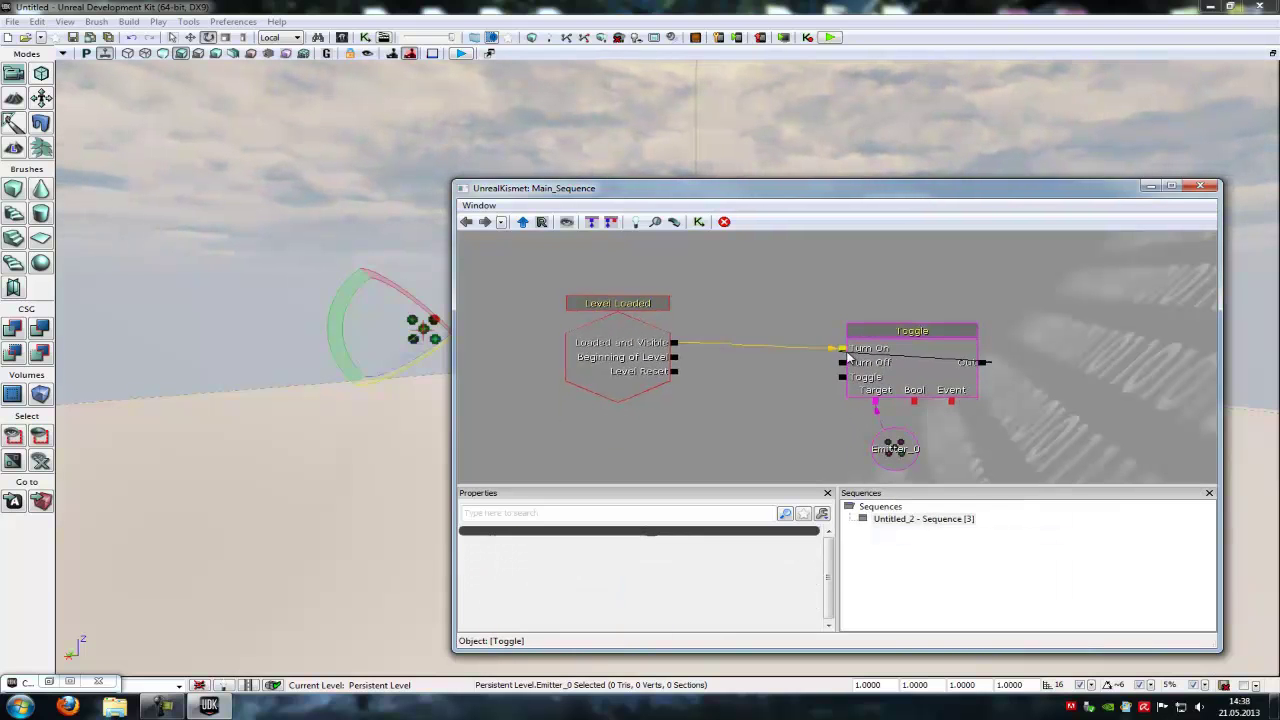
- Play the level from the floor, examine the laser beam in the game preview, and end the preview
{"action": "right_click", "coordinate": [364, 637]}
{"action": "left_click", "coordinate": [408, 623]}
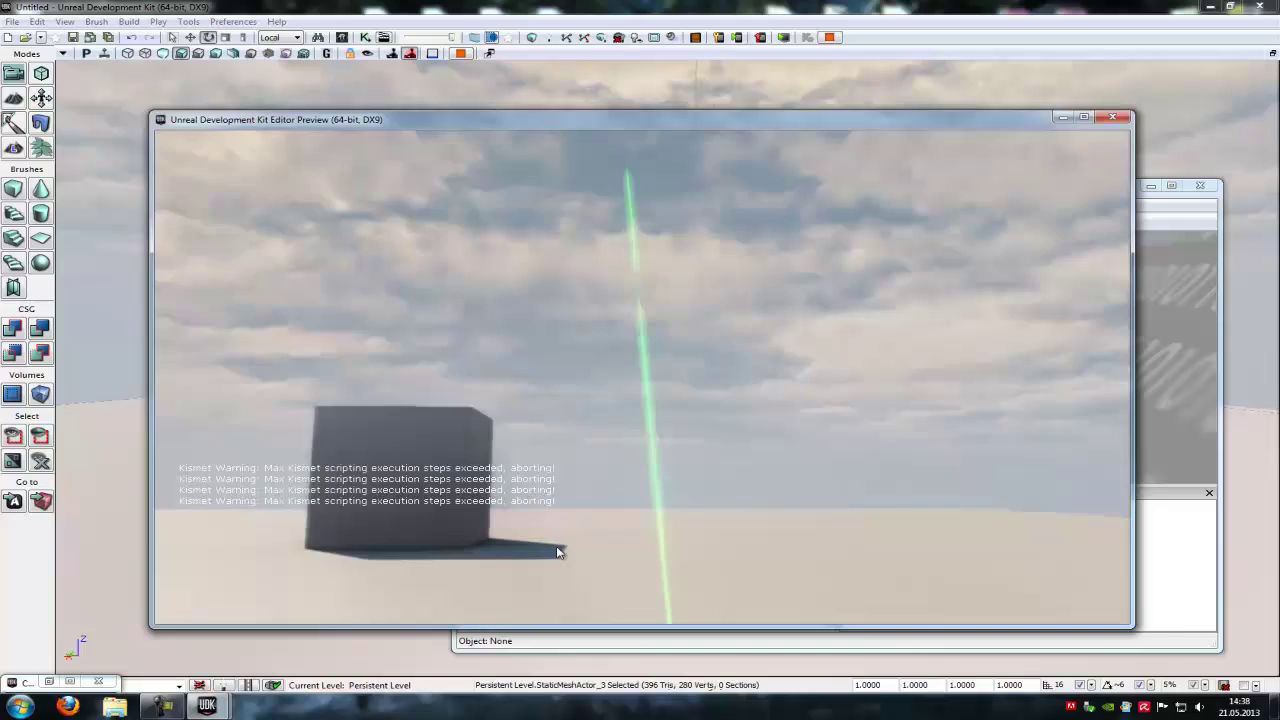
{"action": "key", "text": "w"}
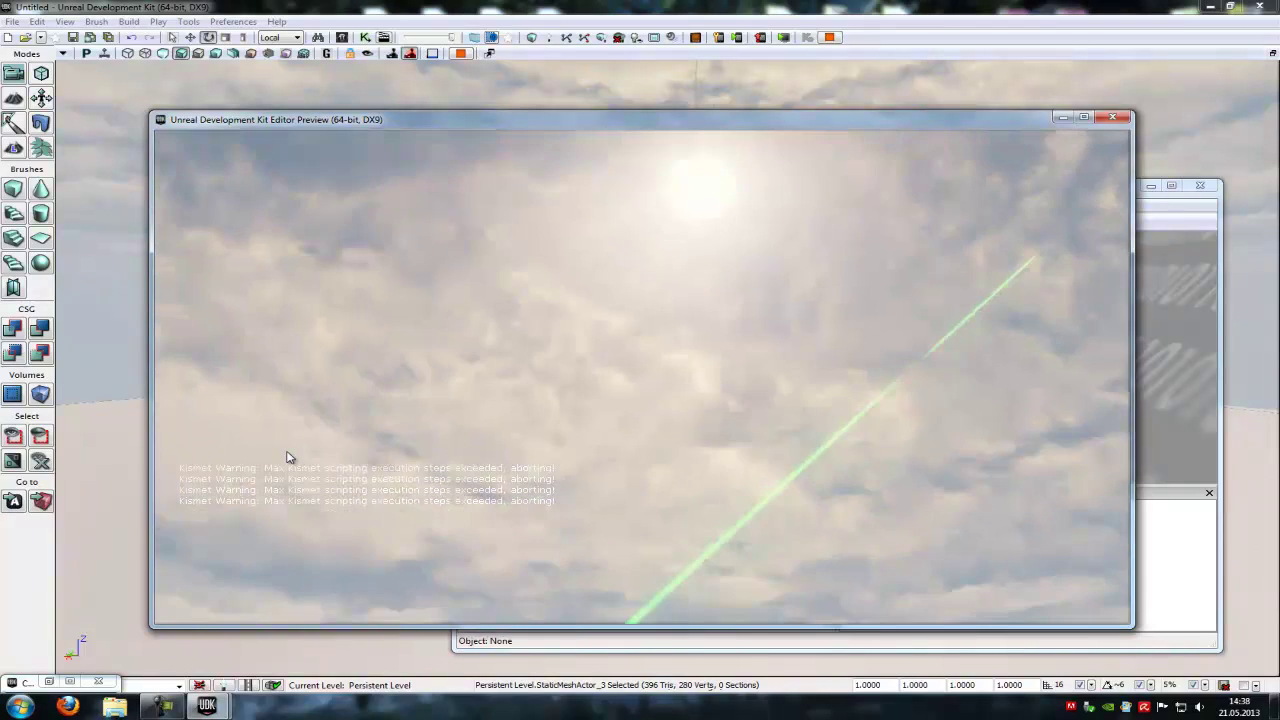
{"action": "key", "text": "Escape"}
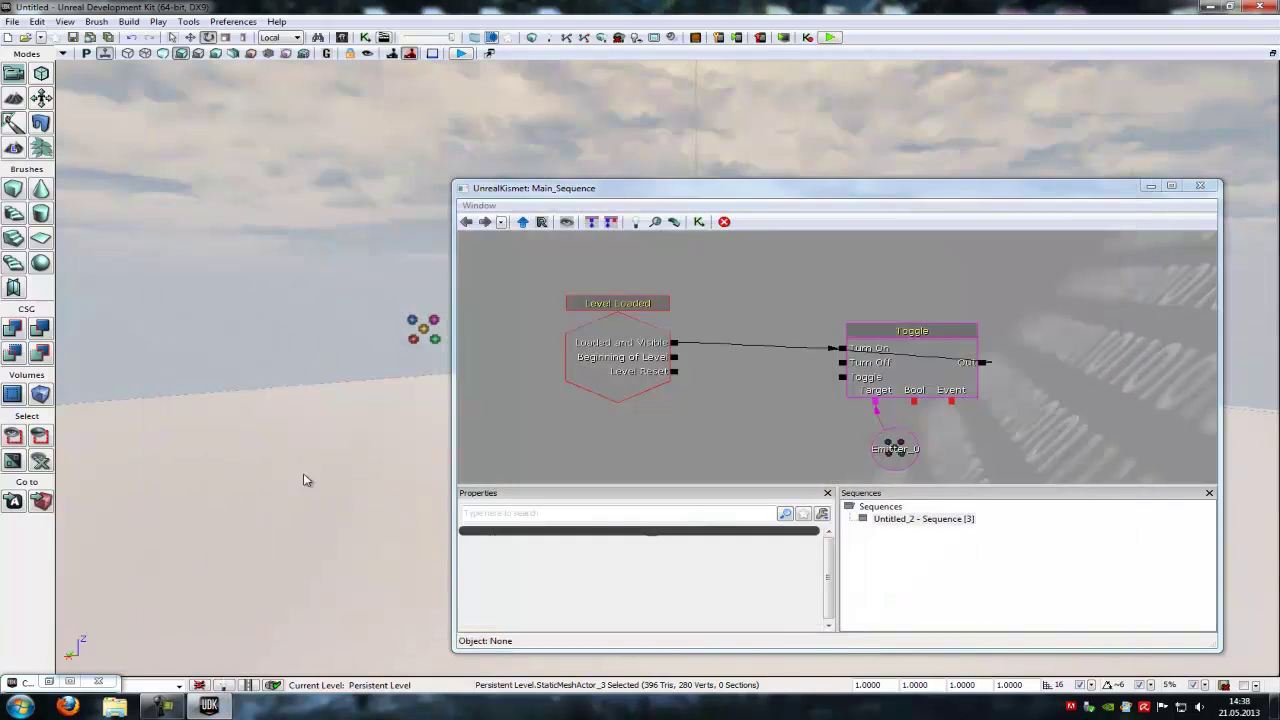
- Close the Kismet editor and restore the minimized Content Browser
{"action": "left_click", "coordinate": [1201, 186]}
{"action": "left_click", "coordinate": [70, 682]}
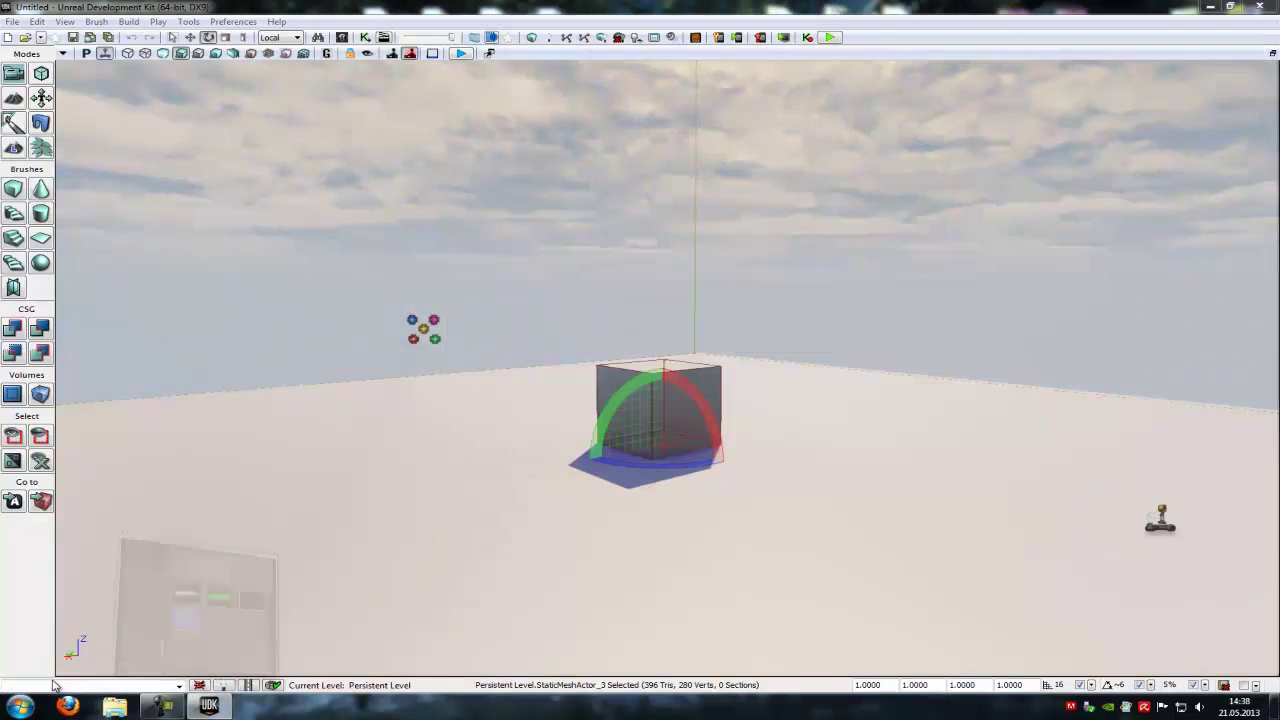